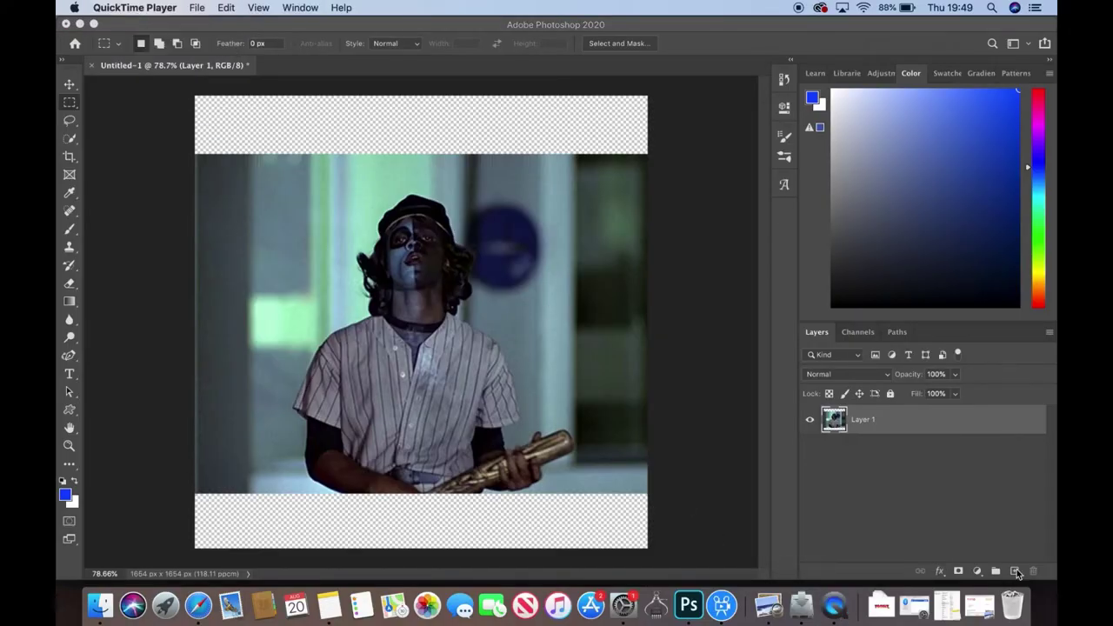
# - Add an empty layer above the photo and zoom the view to 100%
pyautogui.click(1015, 572)
pyautogui.press('z')
pyautogui.moveTo(427, 320); pyautogui.dragTo(765, 311)
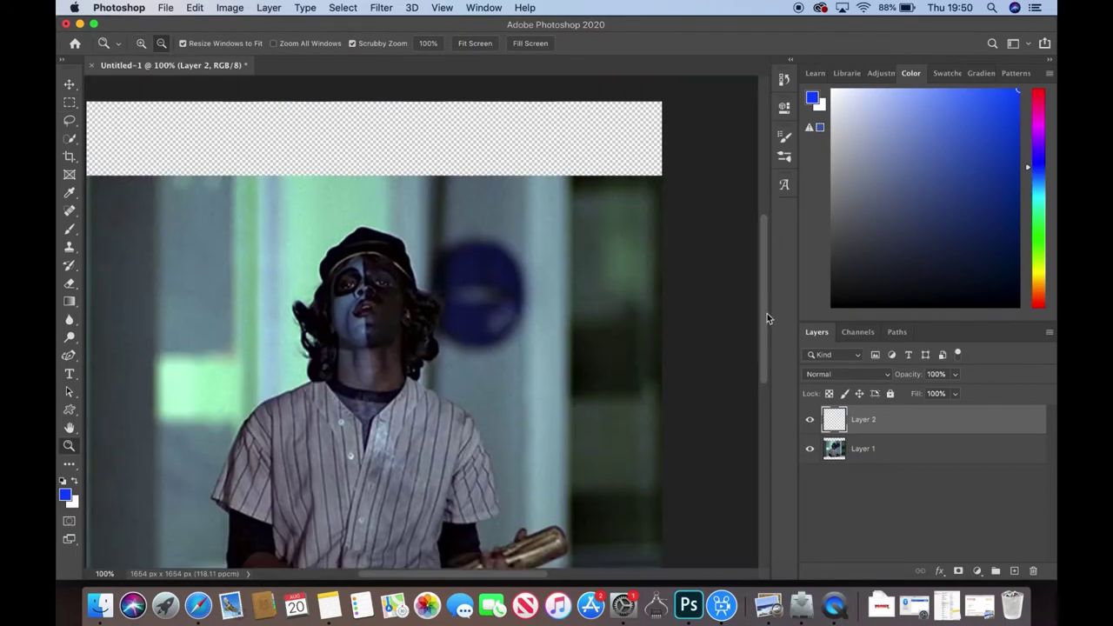
pyautogui.scroll(-3, 767, 311)
pyautogui.hscroll(-1, 535, 522)
pyautogui.click(878, 449)
pyautogui.moveTo(949, 376); pyautogui.dragTo(970, 399)
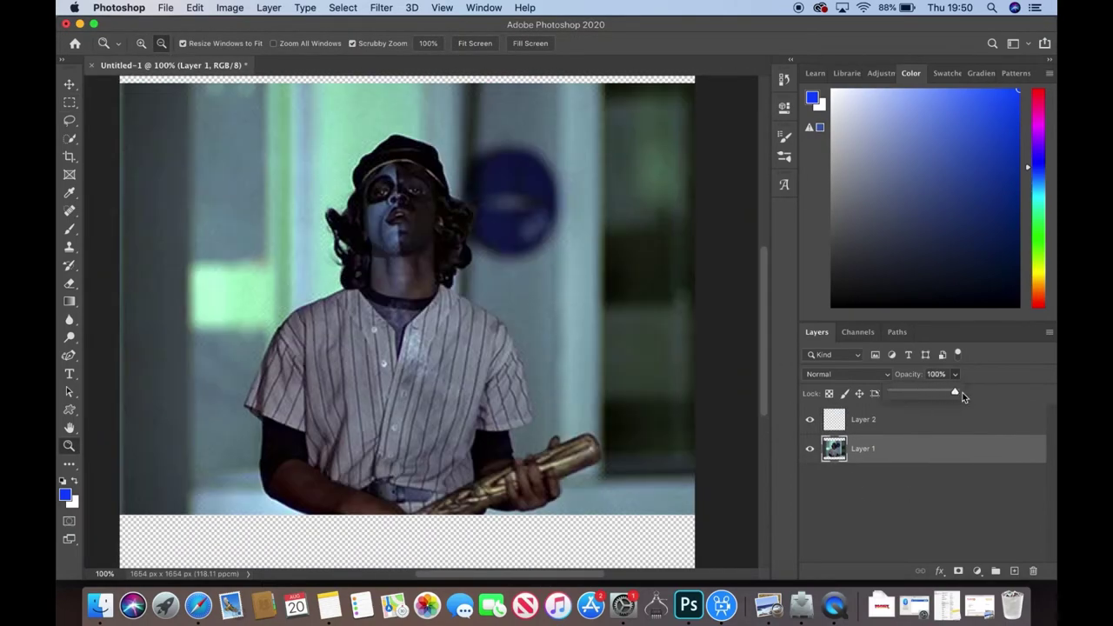
# - Add a layer beneath the photo and brush its transparent top and bottom strips white
pyautogui.keyDown('super'); pyautogui.click(996, 570); pyautogui.keyUp('super')
pyautogui.press('super+minus')
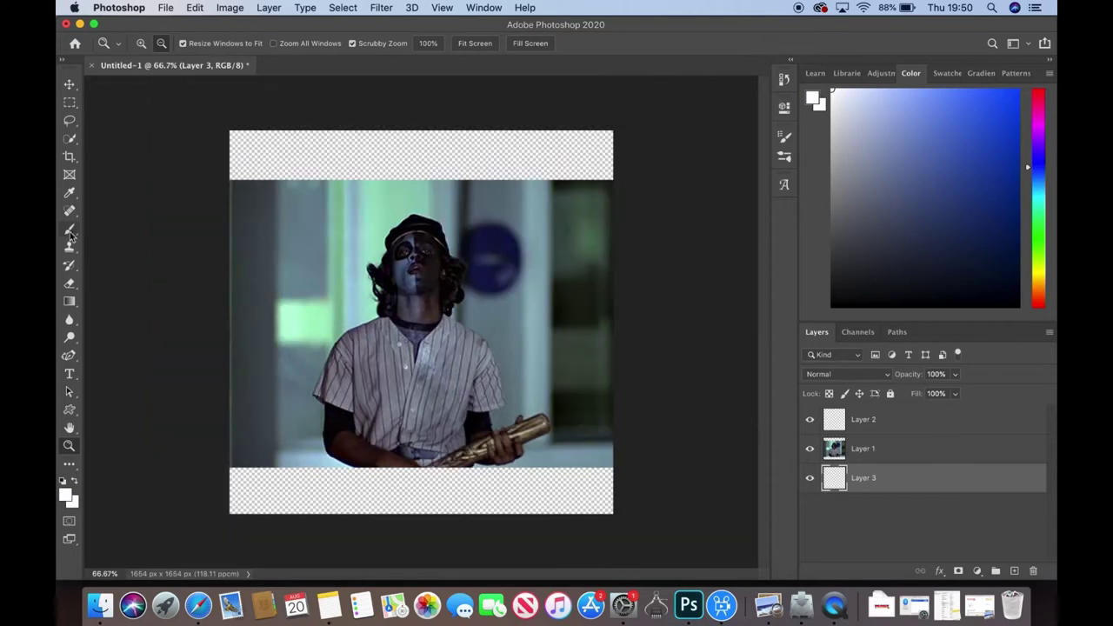
pyautogui.click(69, 229)
pyautogui.moveTo(231, 155); pyautogui.dragTo(611, 155)
pyautogui.moveTo(231, 491); pyautogui.dragTo(612, 491)
pyautogui.click(904, 419)
pyautogui.press('z')
pyautogui.click(422, 291)
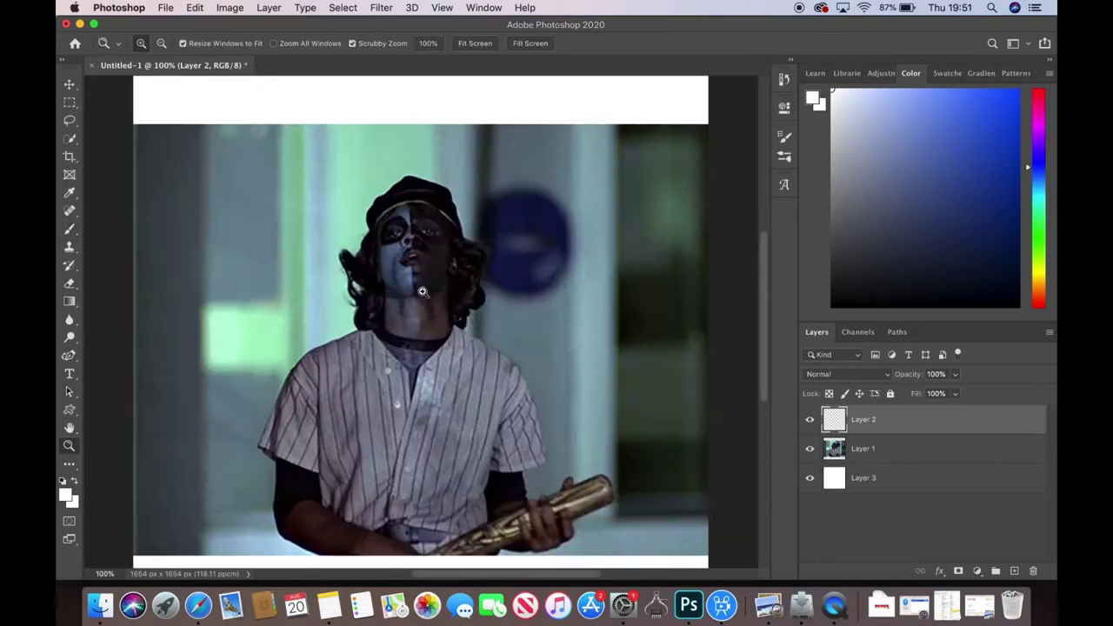
# - Trace the chin curve with a pen path and stroke it as a dark line
pyautogui.click(422, 291)
pyautogui.press('p')
pyautogui.click(560, 310)
pyautogui.click(544, 339)
pyautogui.click(494, 393)
pyautogui.click(425, 412)
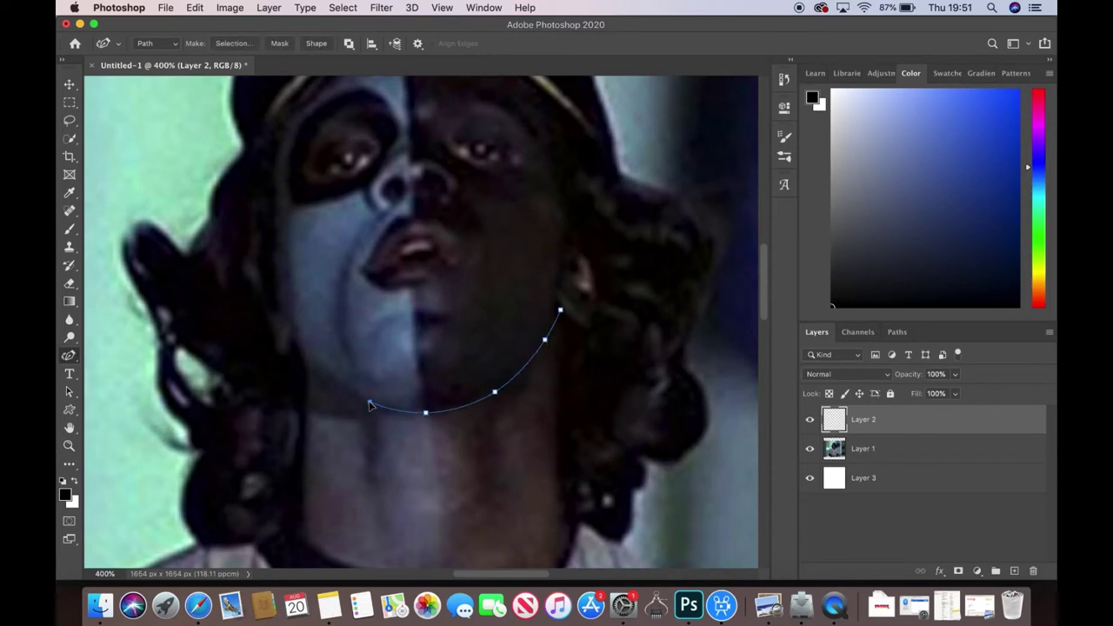
pyautogui.click(293, 328)
pyautogui.rightClick(511, 396)
pyautogui.click(556, 484)
pyautogui.click(648, 234)
pyautogui.press('Return')
pyautogui.scroll(3, 652, 347)
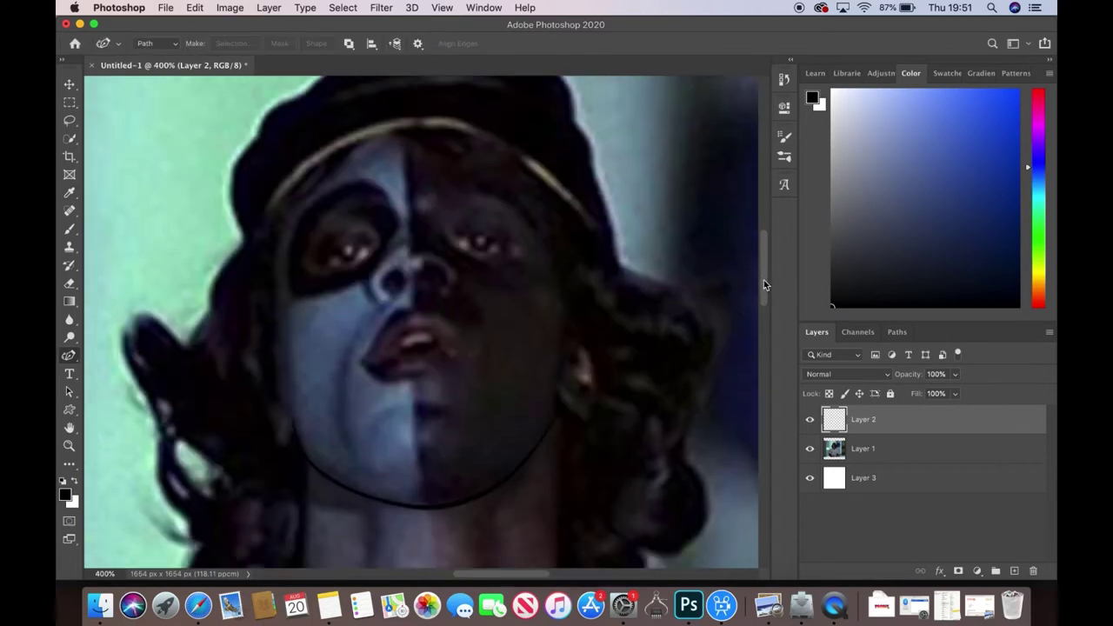
# - Add a new layer named 'colour' and rename Layer 2 to 'lines'
pyautogui.click(1013, 571)
pyautogui.doubleClick(861, 419)
pyautogui.write('colour')
pyautogui.press('Return')
pyautogui.doubleClick(861, 448)
pyautogui.write('linesi')
pyautogui.click(309, 336)
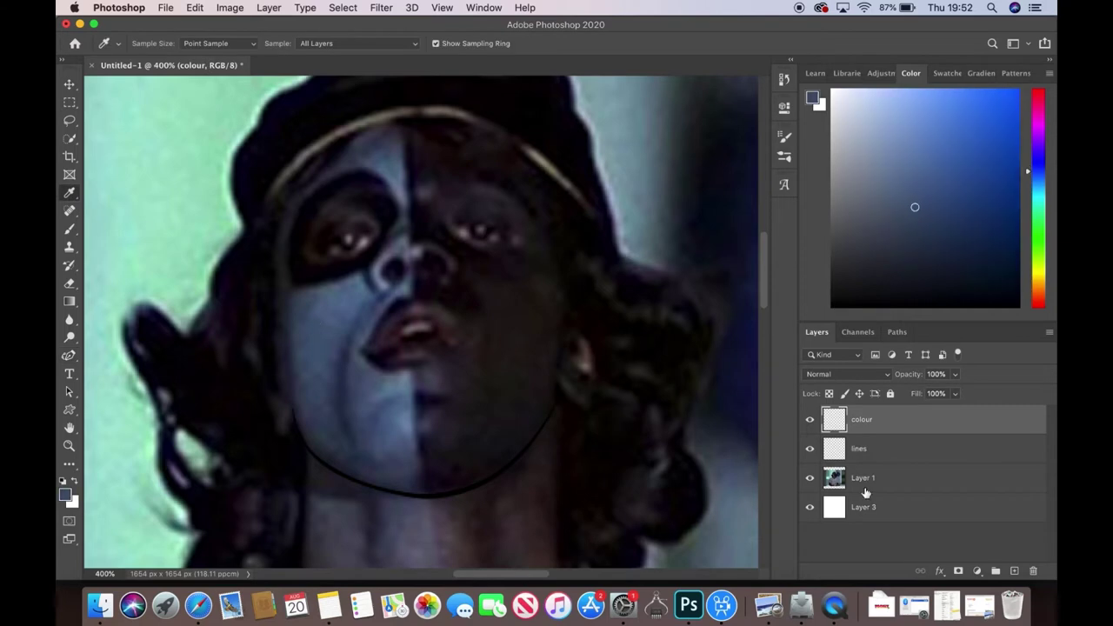
# - Fade the photo to 75% opacity and move the colour layer beneath lines
pyautogui.hotkey('alt', '[')
pyautogui.press('7')
pyautogui.press('5')
pyautogui.press('p')
pyautogui.hotkey('alt', ']')
pyautogui.hotkey('alt', ']')
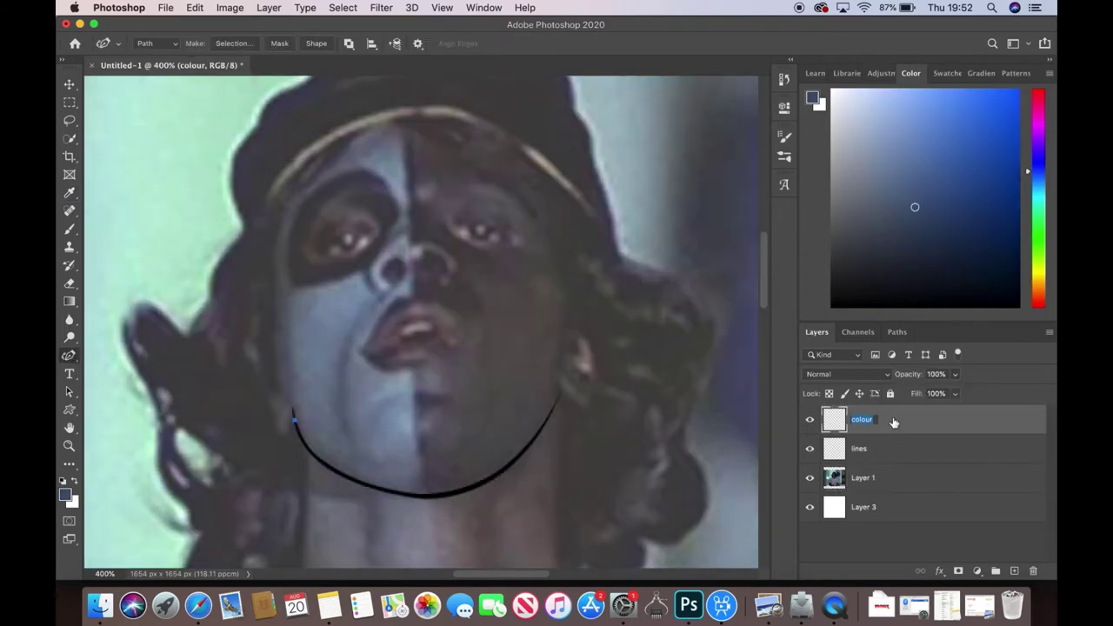
pyautogui.press('Escape')
pyautogui.hotkey('ctrl', '[')
pyautogui.press('Escape')
# - Outline the face's left half and fill it with the base blue
pyautogui.click(296, 426)
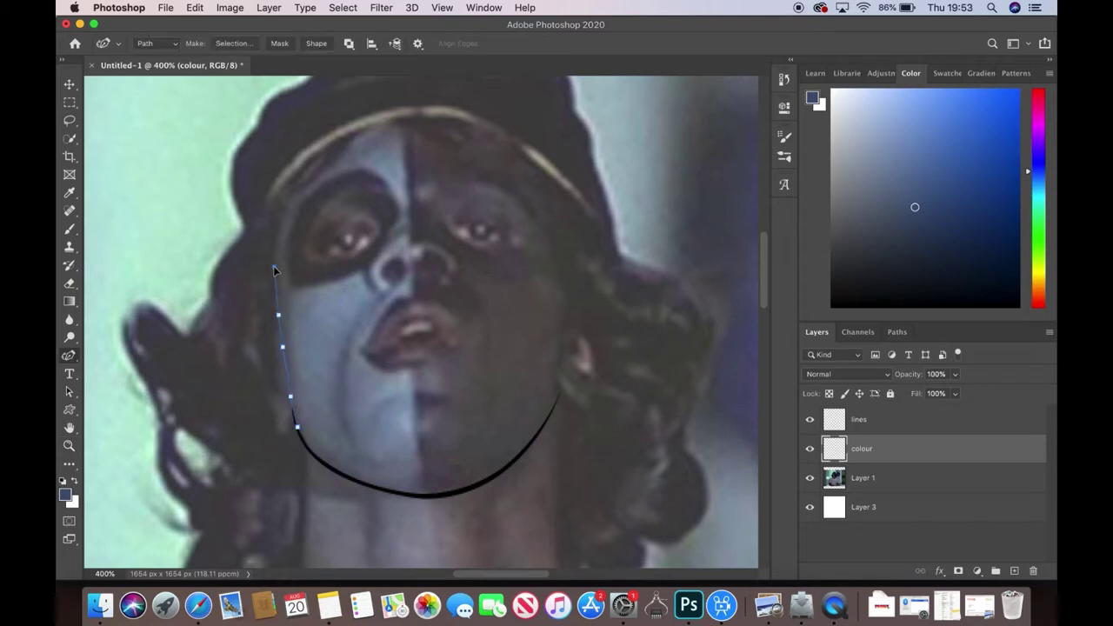
pyautogui.moveTo(380, 130); pyautogui.dragTo(412, 139)
pyautogui.moveTo(429, 496); pyautogui.dragTo(369, 493)
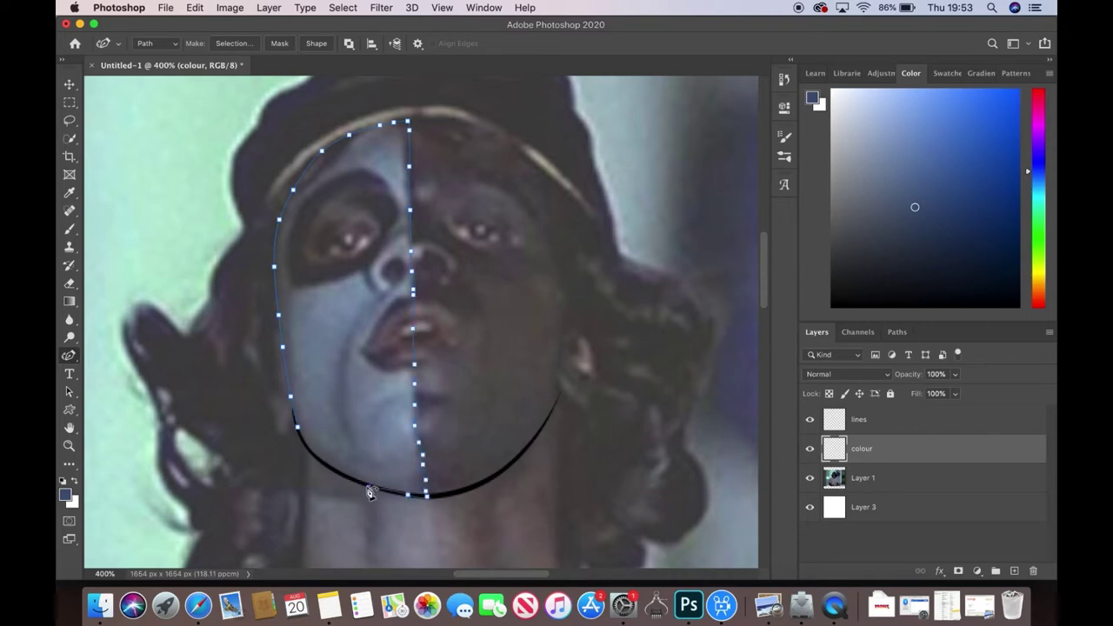
pyautogui.click(297, 427)
pyautogui.rightClick(337, 355)
pyautogui.click(374, 416)
pyautogui.click(651, 223)
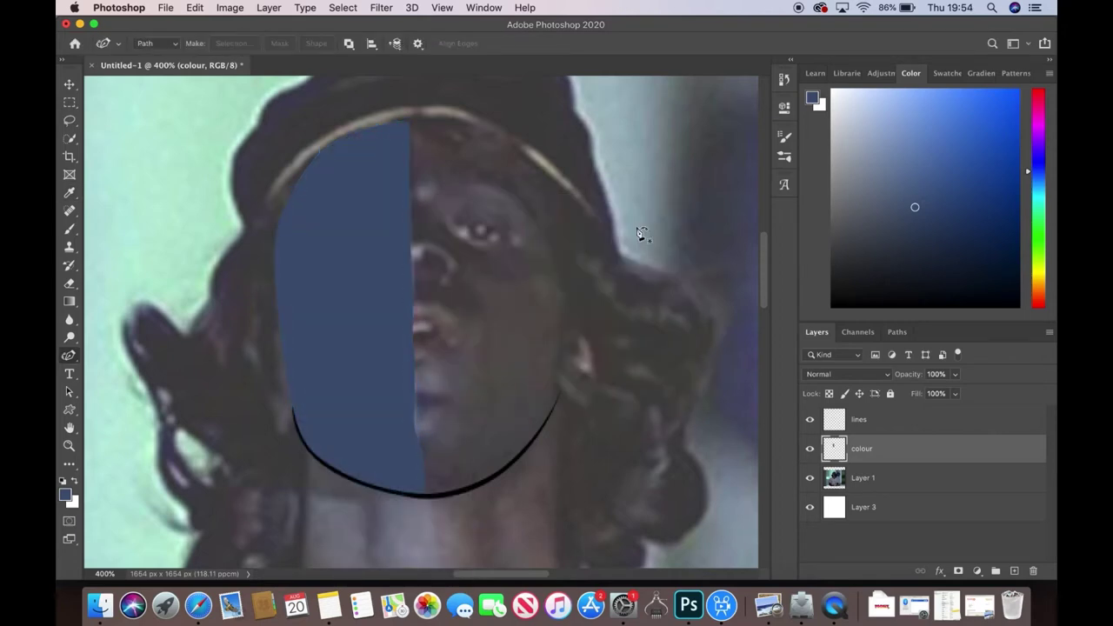
pyautogui.click(861, 478)
# - Sample a lighter blue from the face and set the colour layer to 18% opacity
pyautogui.moveTo(955, 376)
pyautogui.mouseDown()
pyautogui.moveTo(974, 393)
pyautogui.moveTo(136, 344)
pyautogui.mouseUp()
pyautogui.click(860, 447)
pyautogui.click(955, 374)
pyautogui.press('i')
pyautogui.click(365, 391)
pyautogui.moveTo(964, 394); pyautogui.dragTo(969, 393)
pyautogui.press('p')
# - Fill the cheek and forehead shading shapes with the lighter blue
pyautogui.click(300, 298)
pyautogui.click(319, 297)
pyautogui.click(343, 288)
pyautogui.rightClick(321, 331)
pyautogui.click(356, 408)
pyautogui.press('Return')
pyautogui.click(386, 172)
pyautogui.click(365, 159)
pyautogui.click(352, 165)
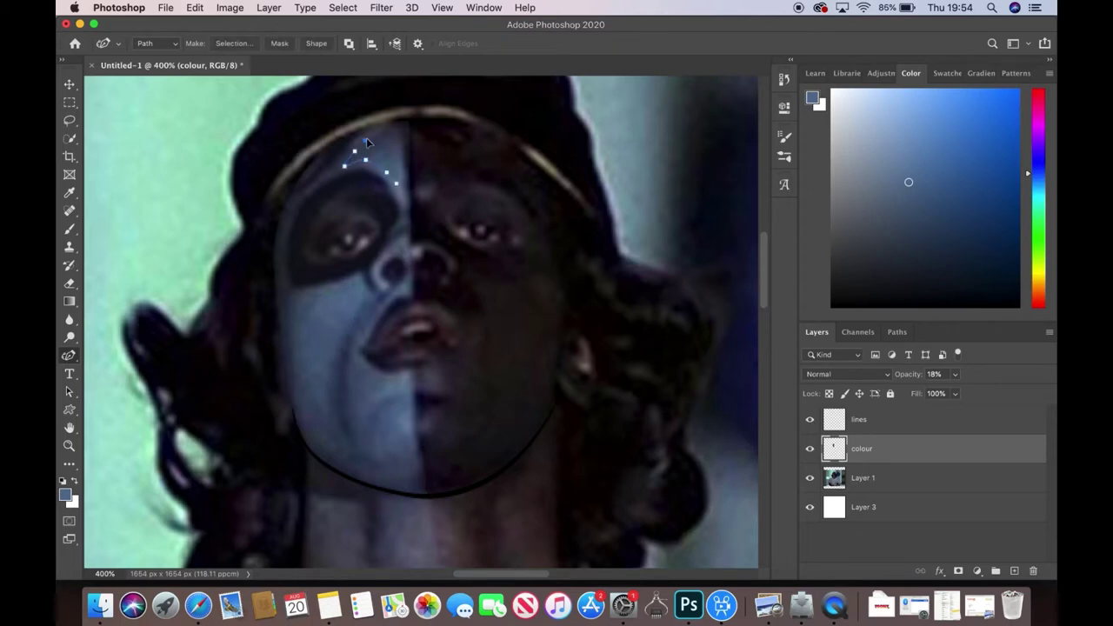
pyautogui.rightClick(399, 187)
pyautogui.click(435, 261)
pyautogui.press('Return')
# - Outline the nose shading and fill the chin shading shape
pyautogui.click(406, 239)
pyautogui.click(388, 249)
pyautogui.click(387, 297)
pyautogui.click(412, 282)
pyautogui.click(414, 401)
pyautogui.click(395, 406)
pyautogui.click(382, 419)
pyautogui.click(380, 437)
pyautogui.click(415, 401)
pyautogui.click(652, 224)
pyautogui.moveTo(955, 393)
pyautogui.mouseDown()
pyautogui.moveTo(1011, 394)
pyautogui.moveTo(916, 395)
pyautogui.mouseUp()
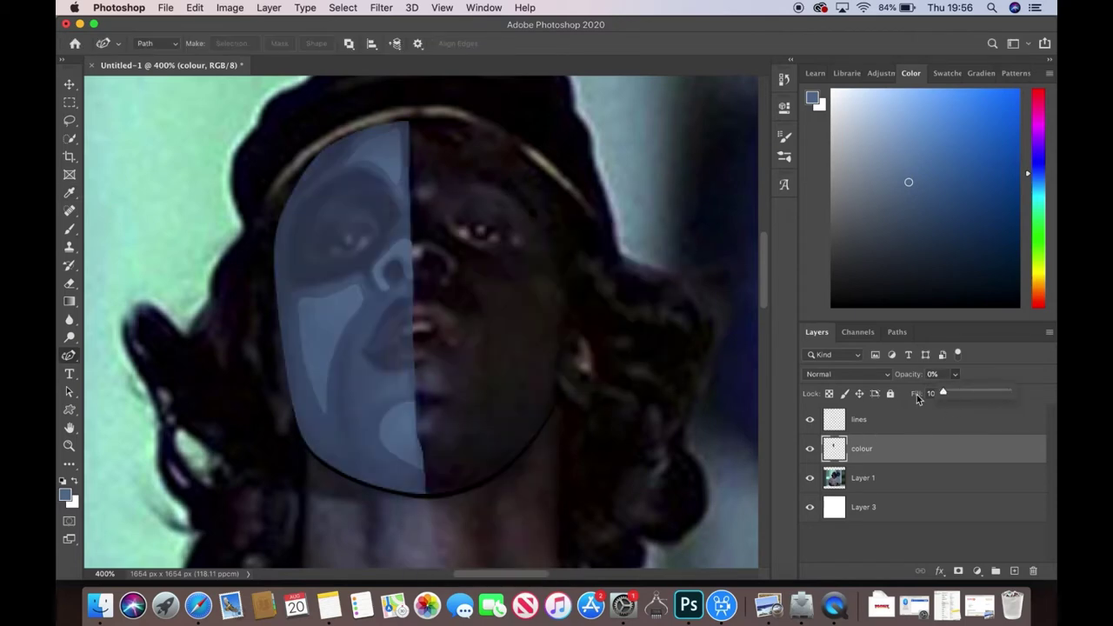
# - Outline and fill the cheek crease shape
pyautogui.click(343, 390)
pyautogui.click(351, 342)
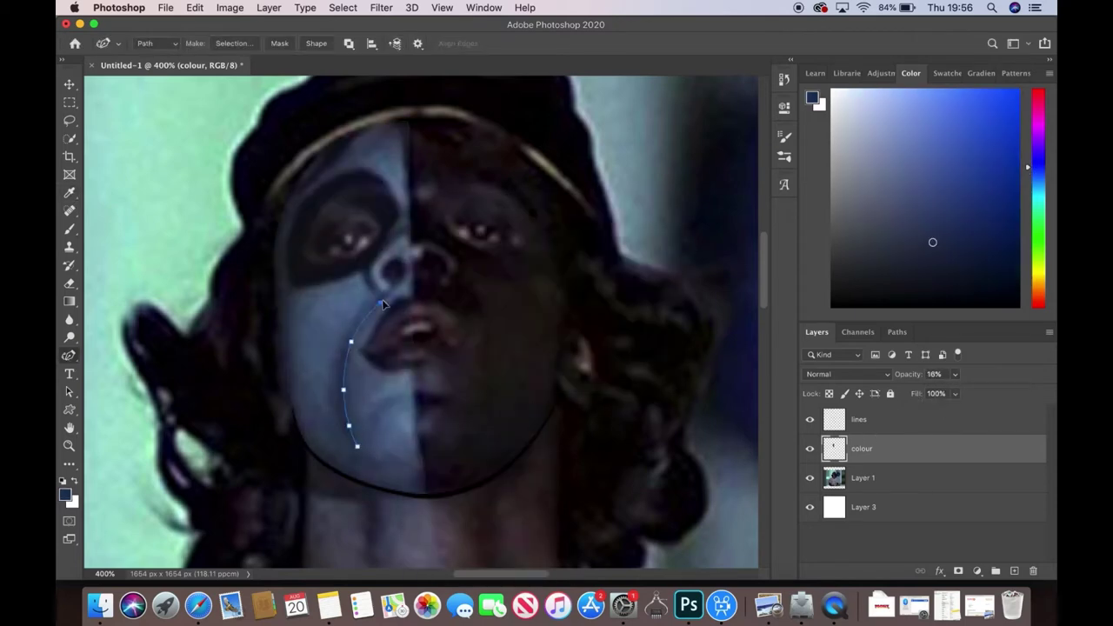
pyautogui.click(358, 446)
pyautogui.rightClick(347, 328)
pyautogui.click(400, 404)
pyautogui.click(651, 219)
# - Fill the shape around the nostril and raise the colour layer opacity to check
pyautogui.click(374, 291)
pyautogui.click(366, 270)
pyautogui.click(380, 250)
pyautogui.click(396, 234)
pyautogui.click(406, 229)
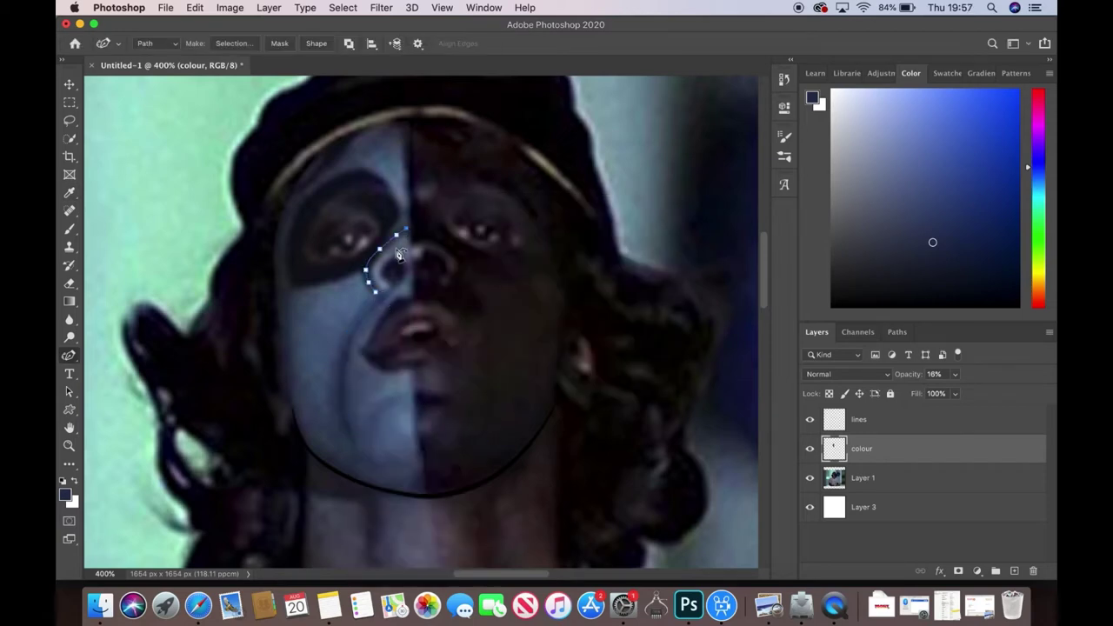
pyautogui.rightClick(380, 296)
pyautogui.click(421, 395)
pyautogui.click(661, 231)
pyautogui.moveTo(954, 374)
pyautogui.mouseDown()
pyautogui.moveTo(1002, 393)
pyautogui.moveTo(943, 400)
pyautogui.mouseUp()
# - Sample a new shade and set the colour layer to 32% opacity
pyautogui.press('i')
pyautogui.moveTo(359, 179)
pyautogui.mouseDown()
pyautogui.moveTo(449, 420)
pyautogui.moveTo(340, 182)
pyautogui.mouseUp()
pyautogui.press('3')
pyautogui.press('2')
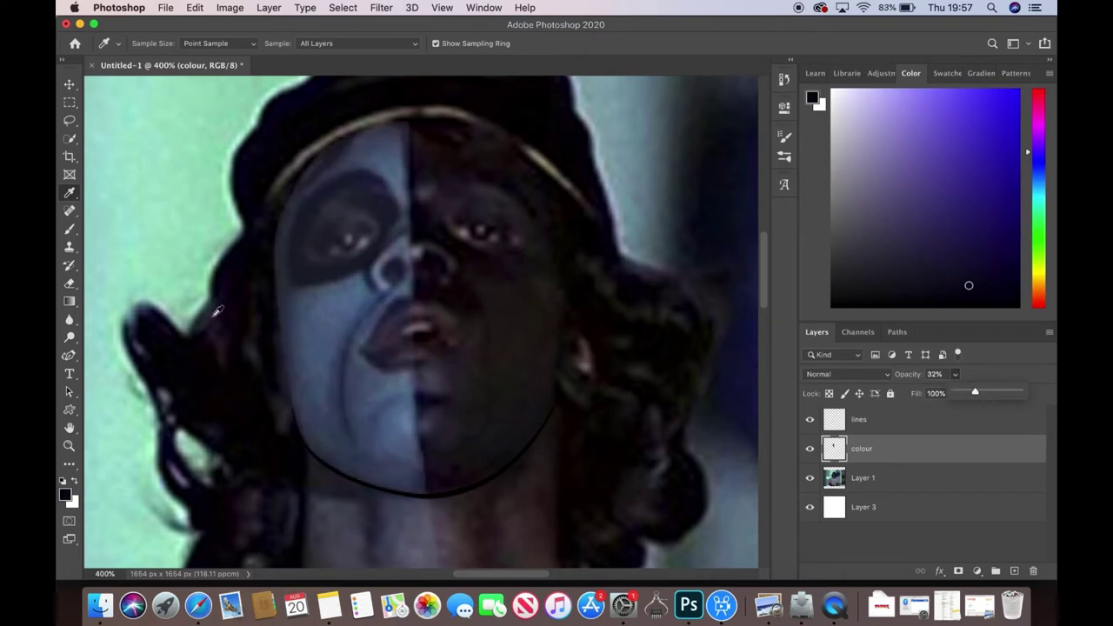
pyautogui.press('p')
# - Outline the left eye patch, fill it dark, and raise the layer to 53% opacity
pyautogui.click(292, 287)
pyautogui.click(316, 284)
pyautogui.click(355, 274)
pyautogui.click(366, 174)
pyautogui.click(340, 177)
pyautogui.click(307, 197)
pyautogui.click(291, 228)
pyautogui.click(288, 270)
pyautogui.click(293, 286)
pyautogui.hotkey('ctrl', 'Return')
pyautogui.hotkey('alt', 'BackSpace')
pyautogui.hotkey('ctrl', 'd')
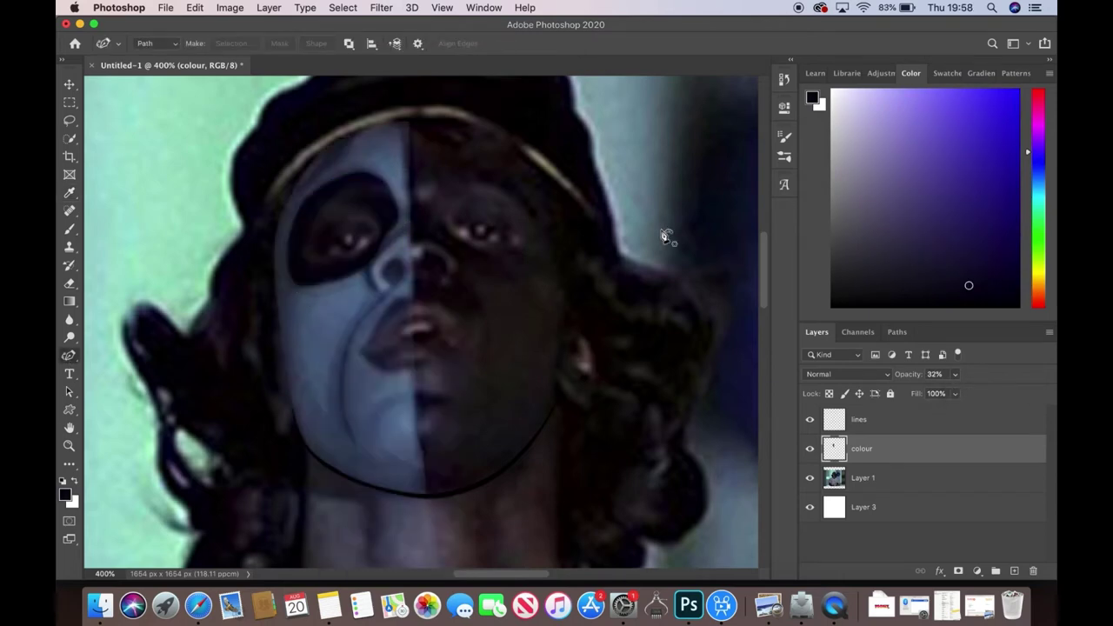
pyautogui.press('5')
pyautogui.press('3')
# - Outline a shape above the left eye
pyautogui.click(394, 202)
pyautogui.click(381, 195)
pyautogui.click(354, 200)
pyautogui.click(324, 214)
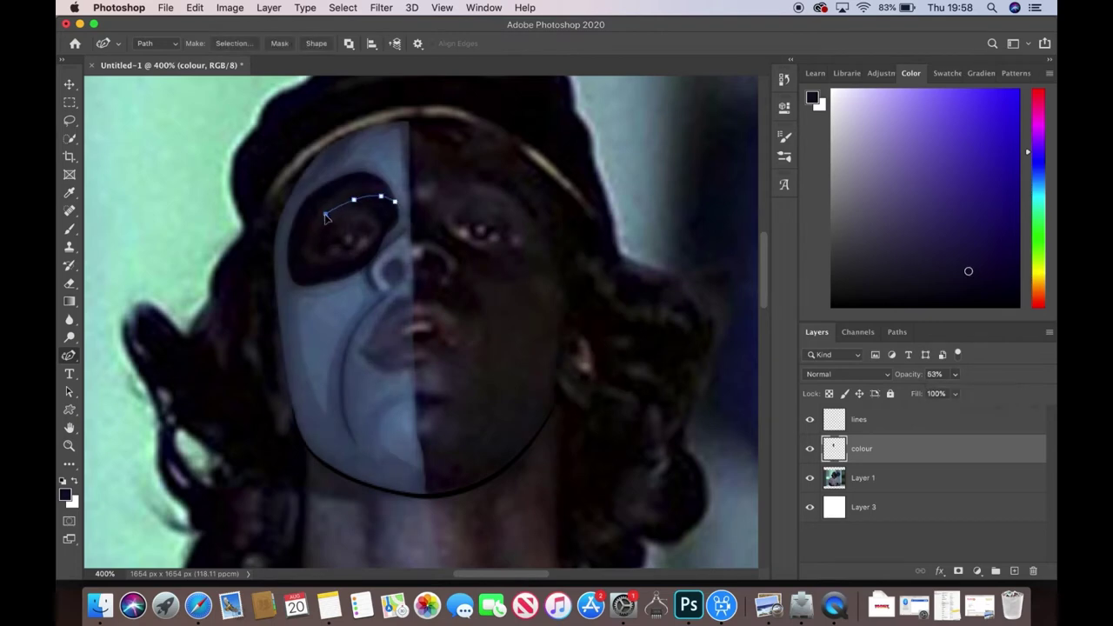
pyautogui.rightClick(393, 203)
pyautogui.press('Return')
# - Sample a dark shade, reset colour layer opacity to 53%, and start the right-half outline
pyautogui.press('i')
pyautogui.click(485, 316)
pyautogui.press('0')
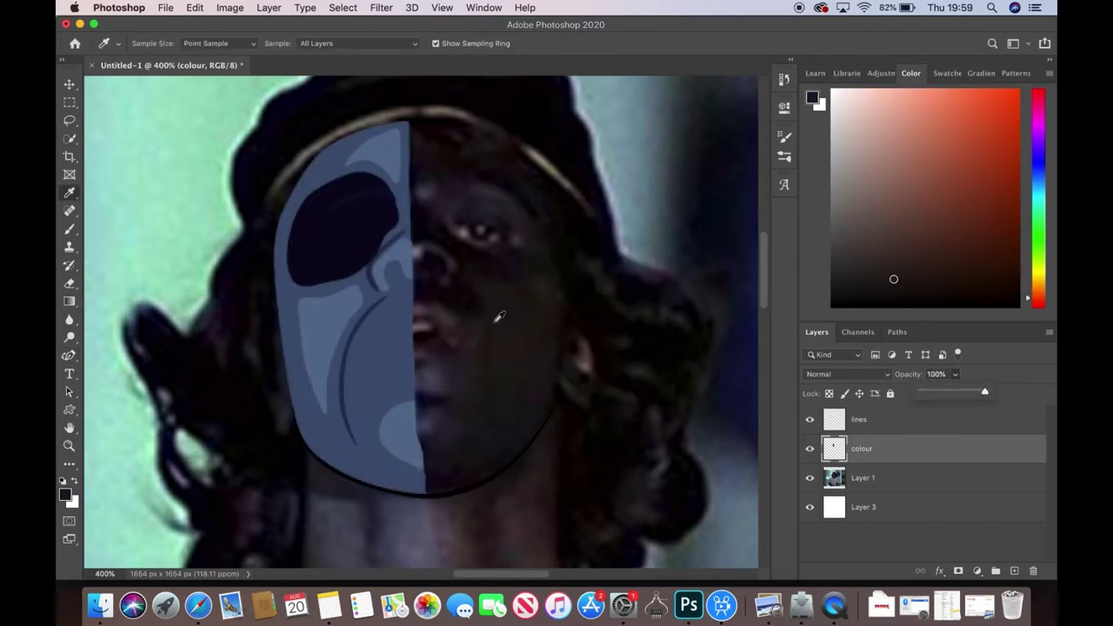
pyautogui.click(955, 374)
pyautogui.moveTo(951, 388); pyautogui.dragTo(926, 396)
pyautogui.press('p')
pyautogui.moveTo(425, 498); pyautogui.dragTo(452, 496)
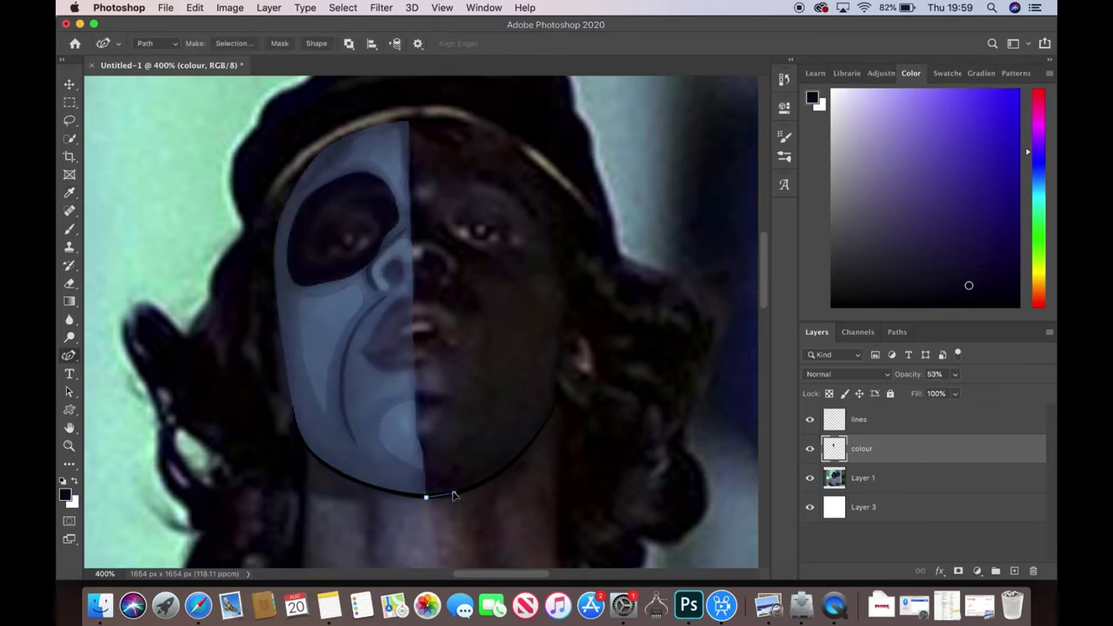
# - Finish the right-half face outline along the jaw and head, and fill it dark
pyautogui.click(536, 436)
pyautogui.click(552, 406)
pyautogui.click(559, 196)
pyautogui.click(527, 157)
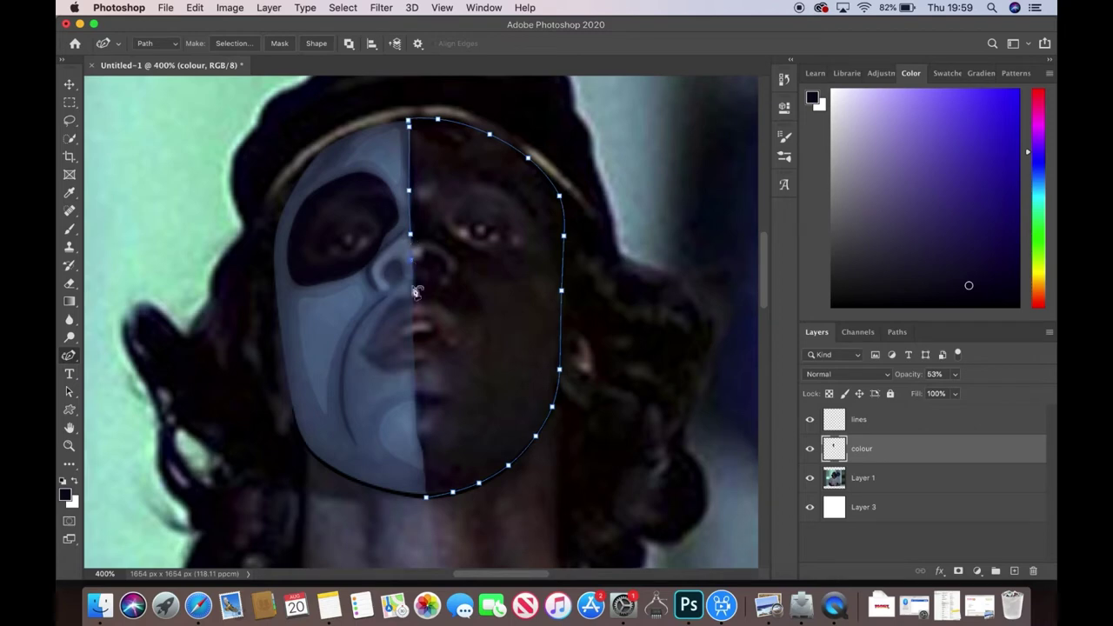
pyautogui.rightClick(423, 474)
pyautogui.click(500, 504)
pyautogui.press('Return')
# - Lower the colour layer opacity to 42% and sample dark navy from the face
pyautogui.press('0')
pyautogui.click(70, 192)
pyautogui.moveTo(984, 392); pyautogui.dragTo(920, 397)
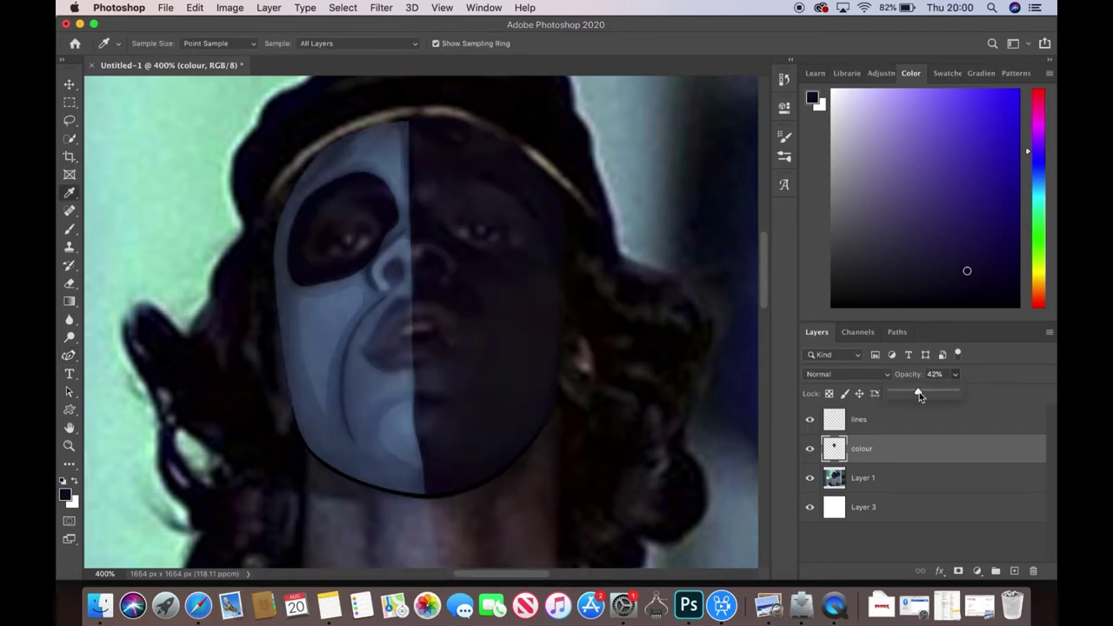
pyautogui.click(418, 405)
# - Trace and fill the chin and nose shading shapes dark navy
pyautogui.press('p')
pyautogui.click(432, 473)
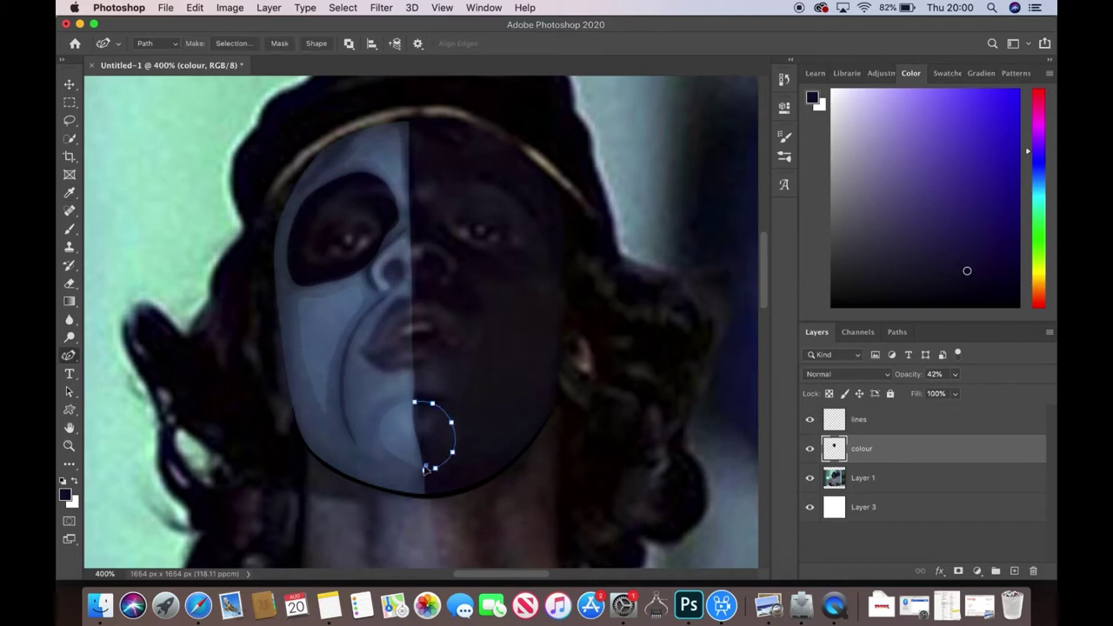
pyautogui.click(417, 405)
pyautogui.rightClick(423, 418)
pyautogui.click(461, 474)
pyautogui.click(652, 228)
pyautogui.moveTo(424, 241)
pyautogui.mouseDown()
pyautogui.moveTo(458, 265)
pyautogui.moveTo(427, 275)
pyautogui.mouseUp()
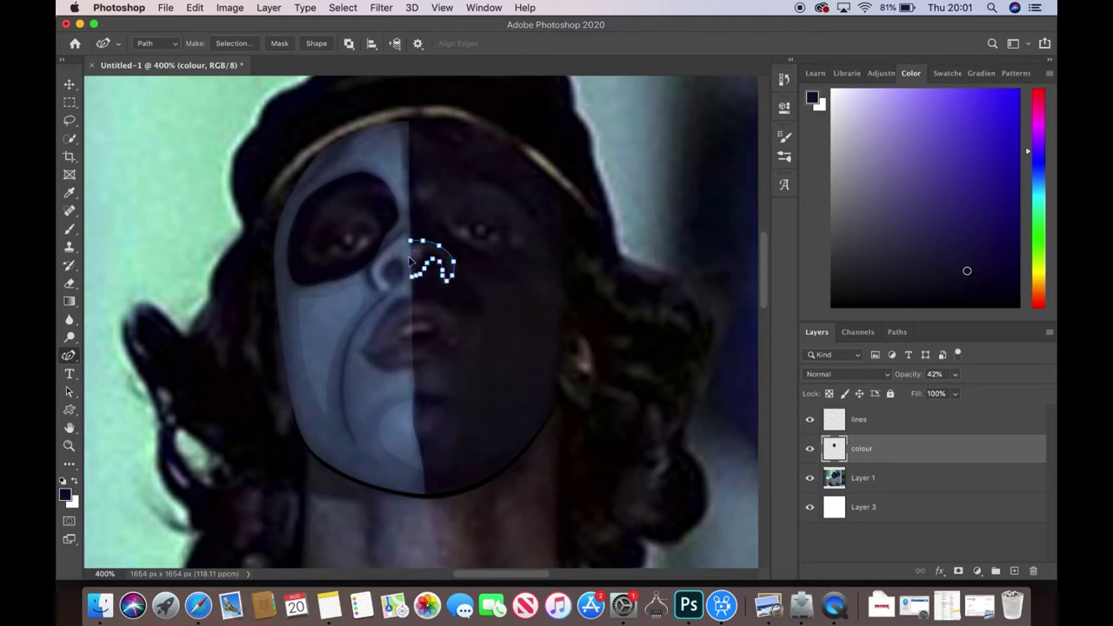
pyautogui.rightClick(415, 258)
pyautogui.click(453, 314)
pyautogui.click(653, 220)
# - Trace and fill the right cheek and forehead shading shapes dark navy
pyautogui.moveTo(461, 282); pyautogui.dragTo(502, 325)
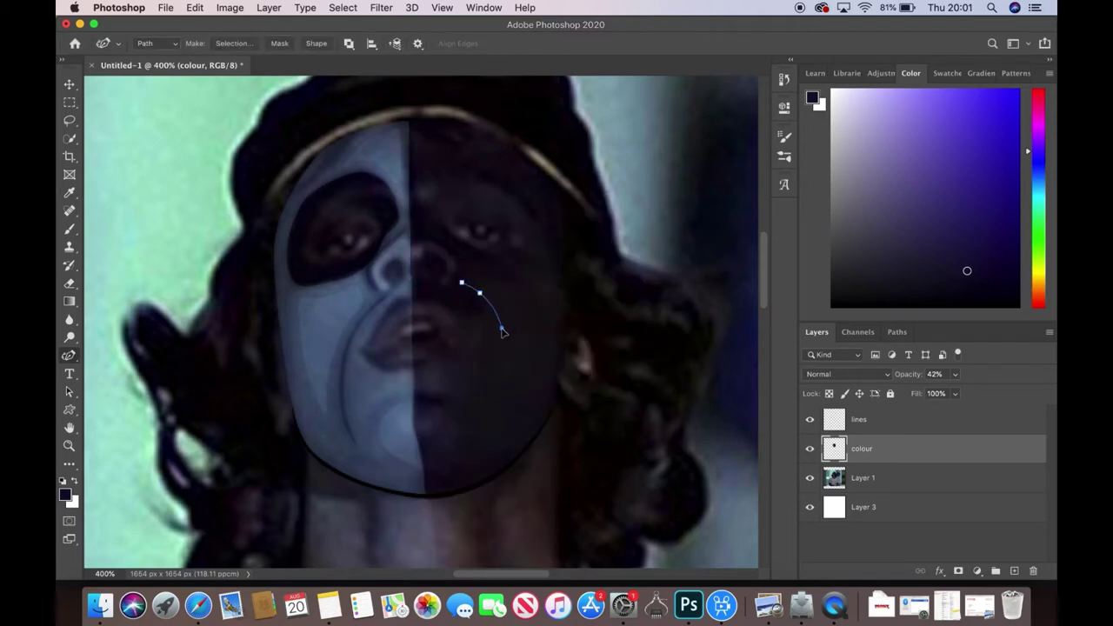
pyautogui.moveTo(520, 406)
pyautogui.mouseDown()
pyautogui.moveTo(536, 365)
pyautogui.moveTo(542, 278)
pyautogui.moveTo(469, 276)
pyautogui.mouseUp()
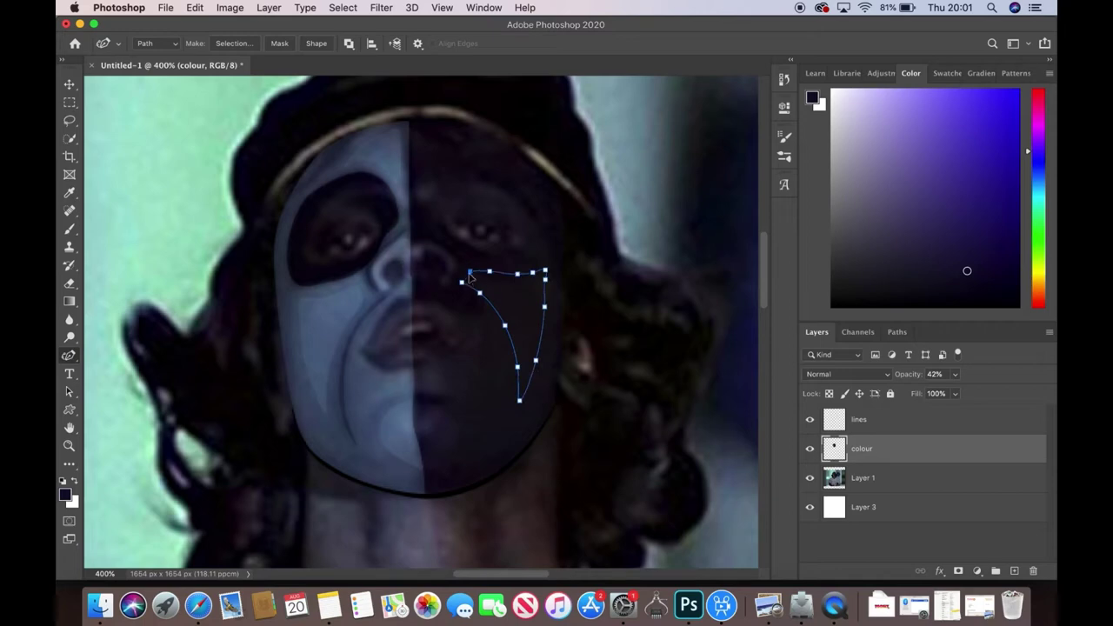
pyautogui.rightClick(516, 304)
pyautogui.click(661, 236)
pyautogui.click(420, 180)
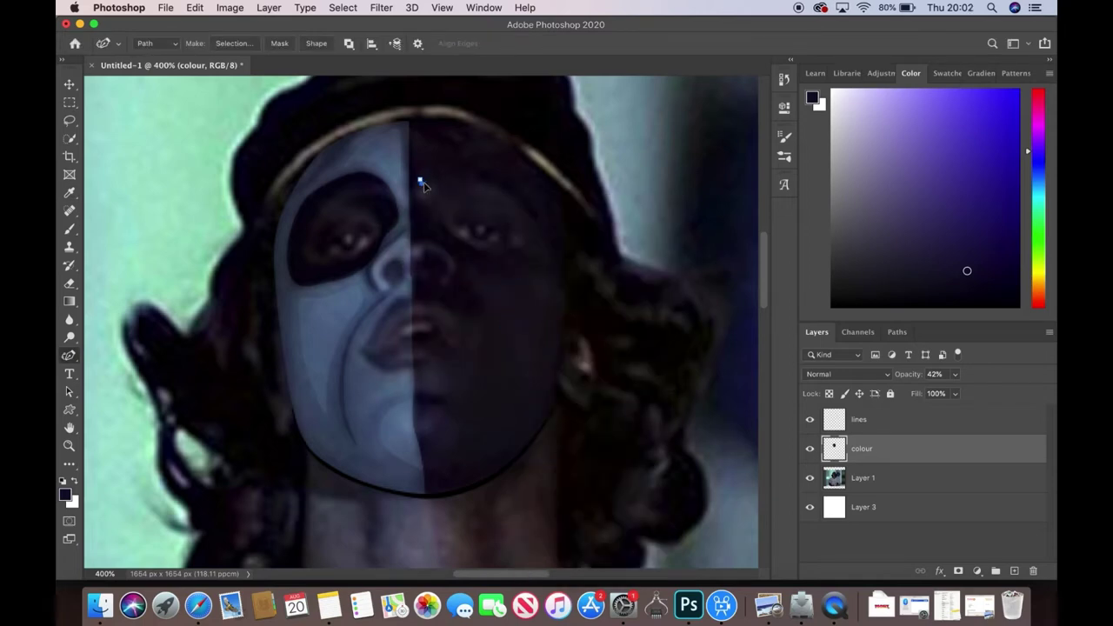
pyautogui.moveTo(483, 167)
pyautogui.mouseDown()
pyautogui.moveTo(434, 130)
pyautogui.moveTo(421, 134)
pyautogui.mouseUp()
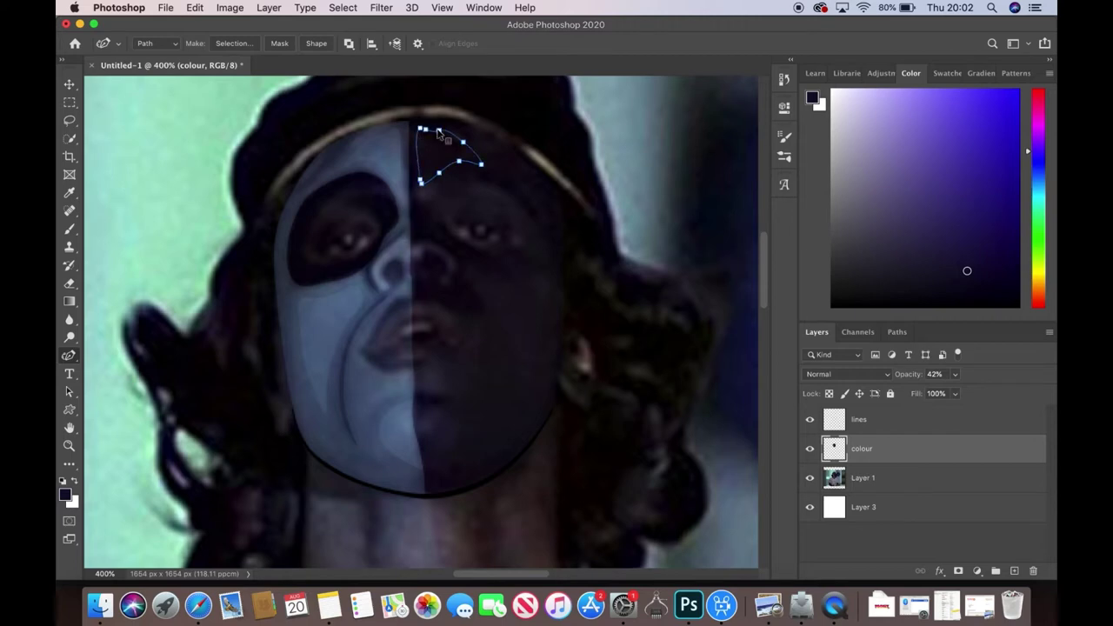
pyautogui.moveTo(418, 135); pyautogui.dragTo(419, 178)
pyautogui.rightClick(420, 154)
pyautogui.click(470, 238)
pyautogui.click(643, 229)
# - Adjust the colour layer opacity, then draw and delete a trial right-cheek curve
pyautogui.moveTo(955, 374); pyautogui.dragTo(1017, 389)
pyautogui.press('i')
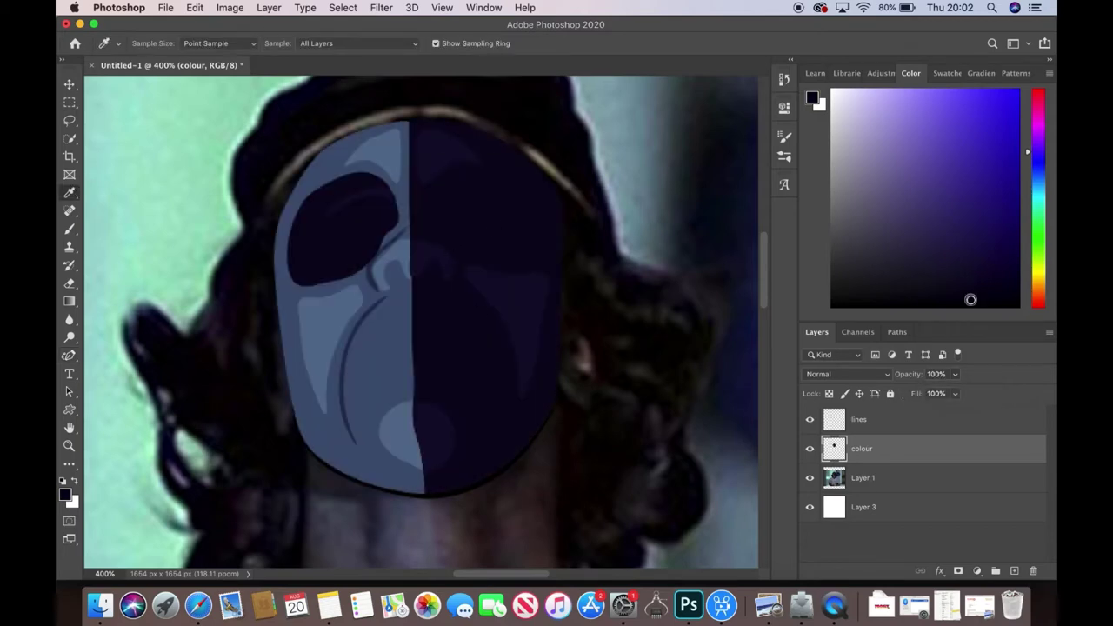
pyautogui.press('4')
pyautogui.press('p')
pyautogui.moveTo(455, 291)
pyautogui.mouseDown()
pyautogui.moveTo(505, 348)
pyautogui.moveTo(489, 450)
pyautogui.mouseUp()
pyautogui.click(488, 449)
pyautogui.rightClick(494, 329)
pyautogui.click(530, 377)
# - Outline the right eye shape and fill it dark
pyautogui.click(439, 193)
pyautogui.click(534, 244)
pyautogui.click(477, 257)
pyautogui.click(439, 193)
pyautogui.rightClick(456, 221)
pyautogui.click(487, 241)
# - Outline the left eye shape and fill it dark
pyautogui.click(313, 226)
pyautogui.click(357, 211)
pyautogui.click(366, 253)
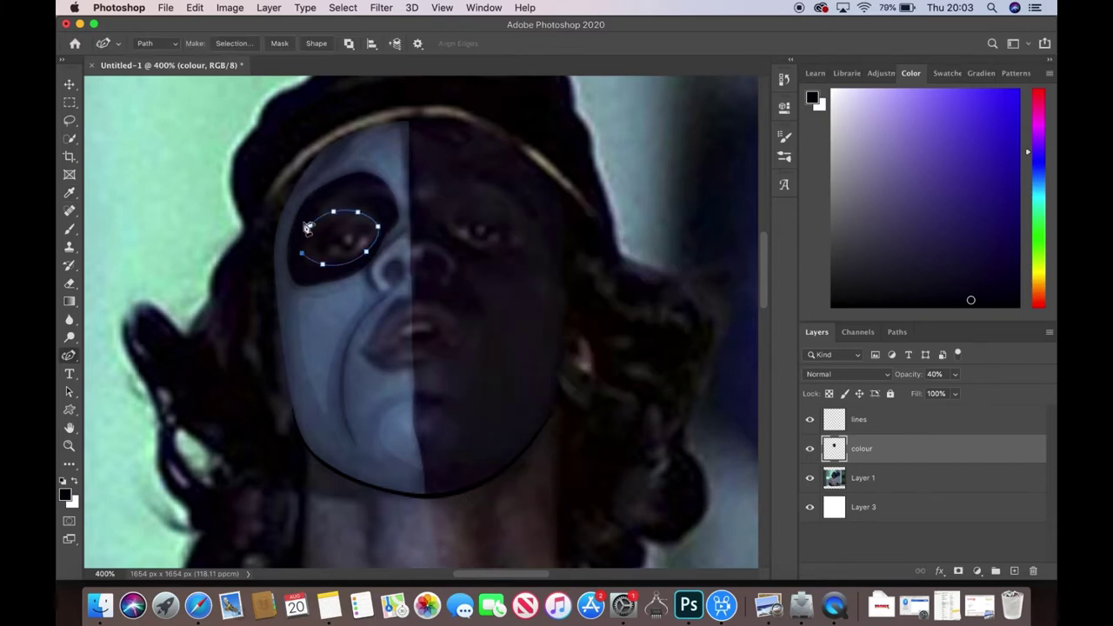
pyautogui.click(304, 253)
pyautogui.click(311, 225)
pyautogui.rightClick(320, 242)
pyautogui.click(356, 315)
pyautogui.click(650, 226)
# - Raise the colour layer opacity to 84% and refill the eye path
pyautogui.click(955, 374)
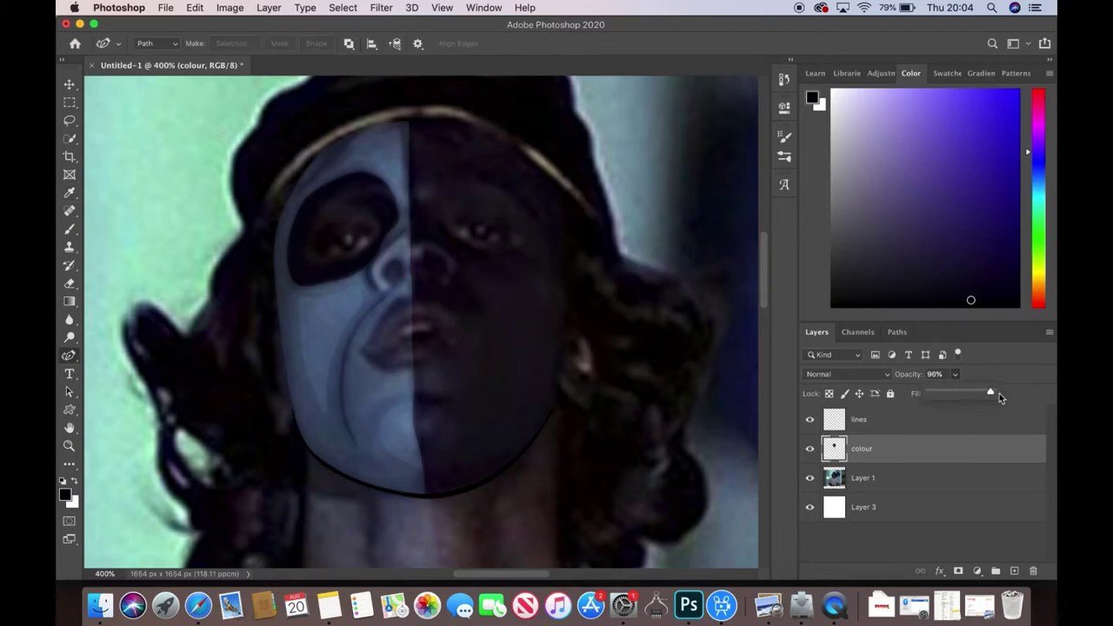
pyautogui.moveTo(957, 393); pyautogui.dragTo(980, 396)
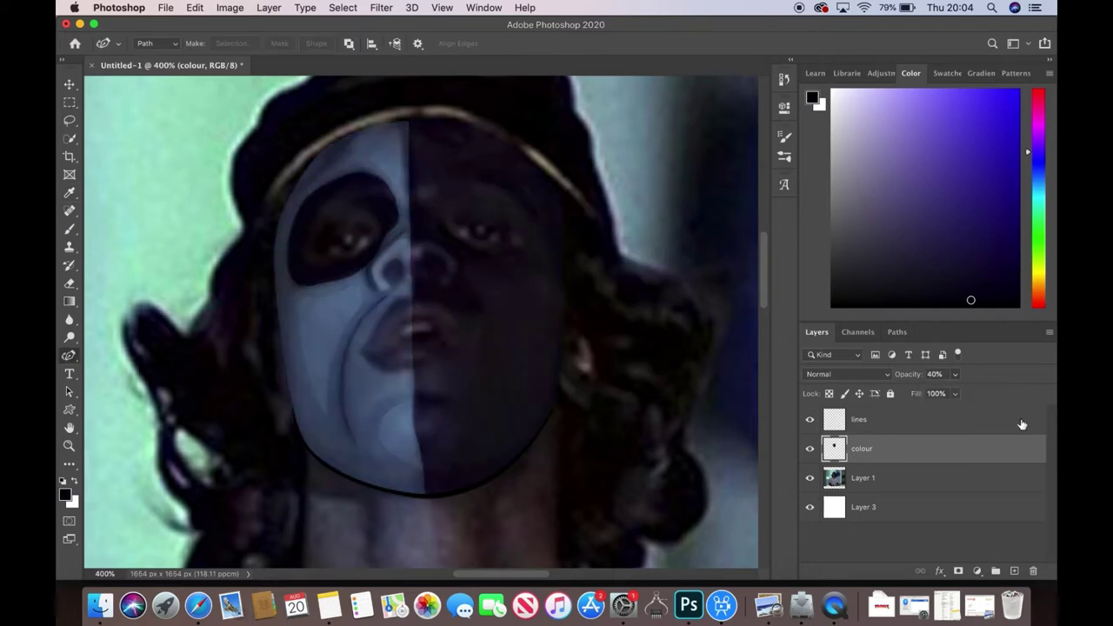
pyautogui.click(955, 374)
pyautogui.moveTo(944, 397); pyautogui.dragTo(981, 393)
pyautogui.rightClick(345, 223)
pyautogui.click(651, 236)
pyautogui.press('Escape')
pyautogui.press('super+z')
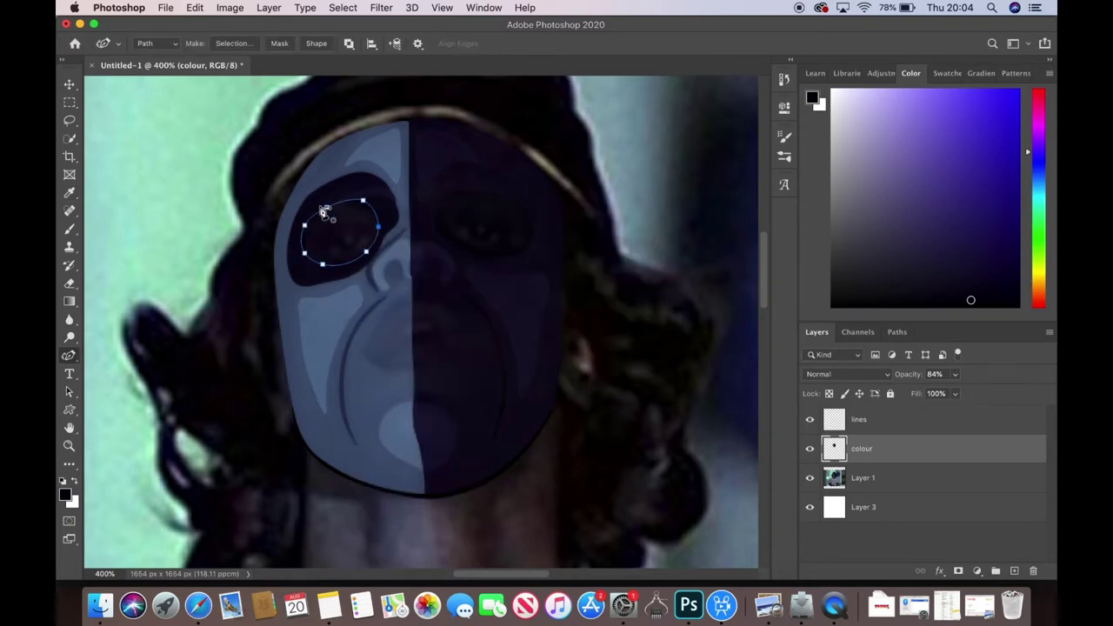
# - Fill the eye path again, restore the colour layer to 100%, and add a new layer
pyautogui.rightClick(351, 233)
pyautogui.click(658, 236)
pyautogui.press('Escape')
pyautogui.moveTo(954, 374); pyautogui.dragTo(949, 406)
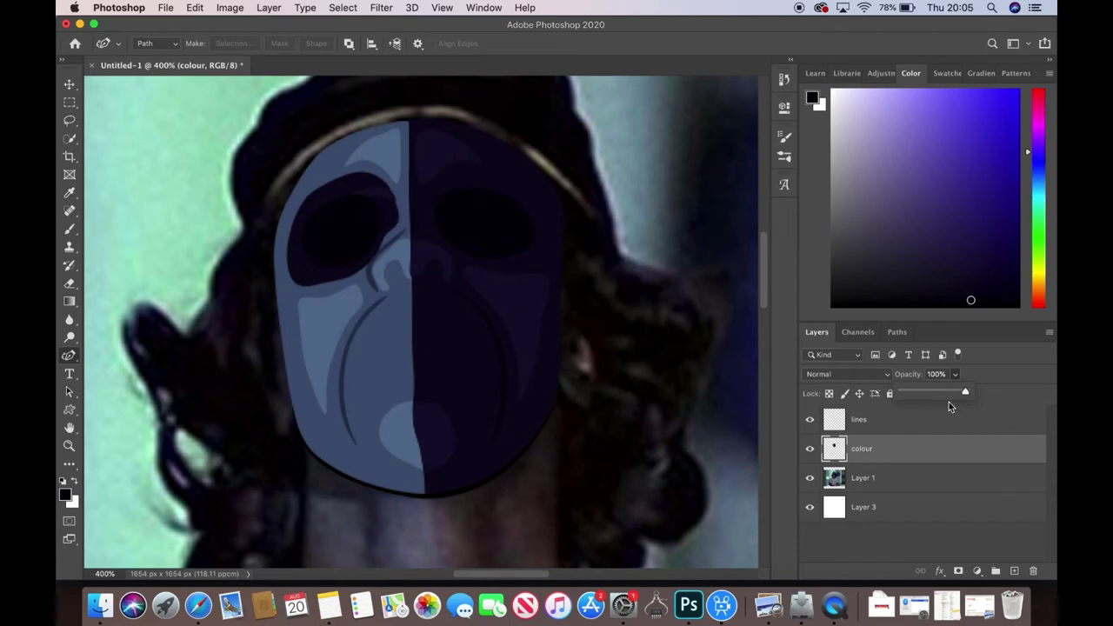
pyautogui.press('shift+super+alt+n')
# - Make the face paint see-through and select the new layer for tracing
pyautogui.click(901, 477)
pyautogui.click(1040, 394)
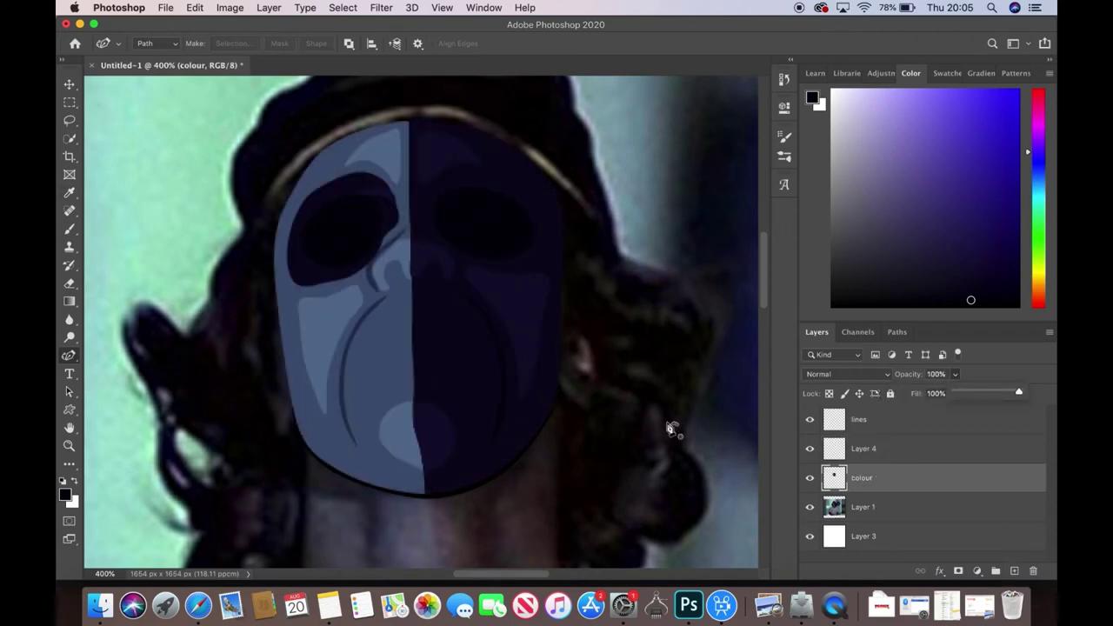
pyautogui.click(863, 449)
pyautogui.click(862, 477)
pyautogui.click(863, 449)
# - Trace the upper lip outline with the Pen on the new layer
pyautogui.click(360, 350)
pyautogui.click(378, 326)
pyautogui.click(423, 302)
pyautogui.click(436, 302)
pyautogui.click(436, 322)
pyautogui.click(425, 317)
pyautogui.click(411, 320)
pyautogui.click(394, 332)
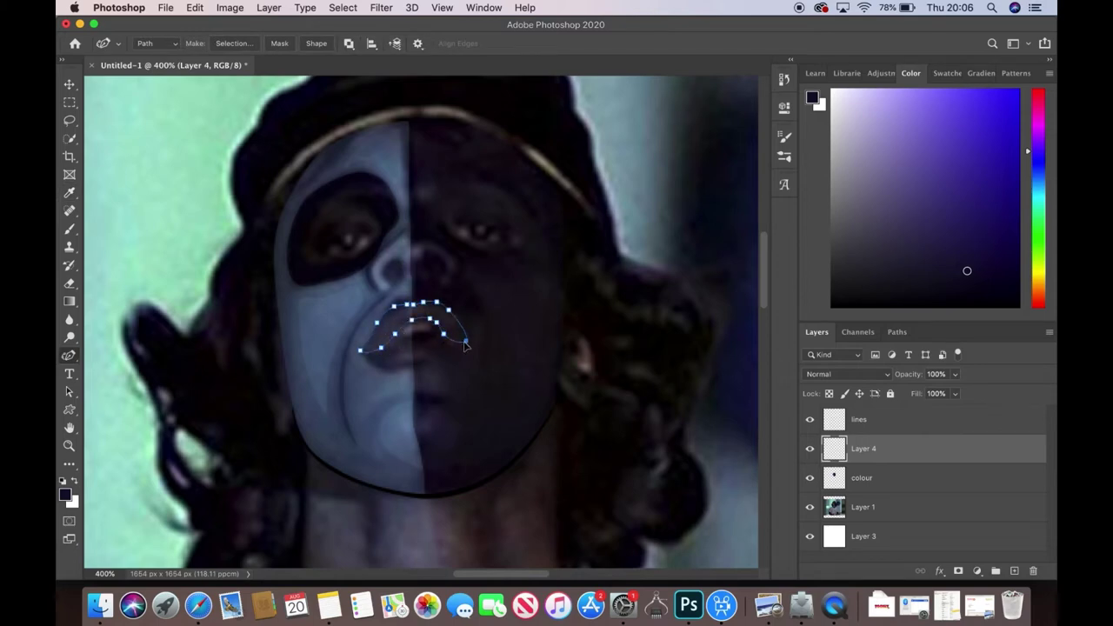
# - Fill the upper and lower lip paths dark navy
pyautogui.hotkey('ctrl', 'Return')
pyautogui.hotkey('alt', 'BackSpace')
pyautogui.hotkey('ctrl', 'd')
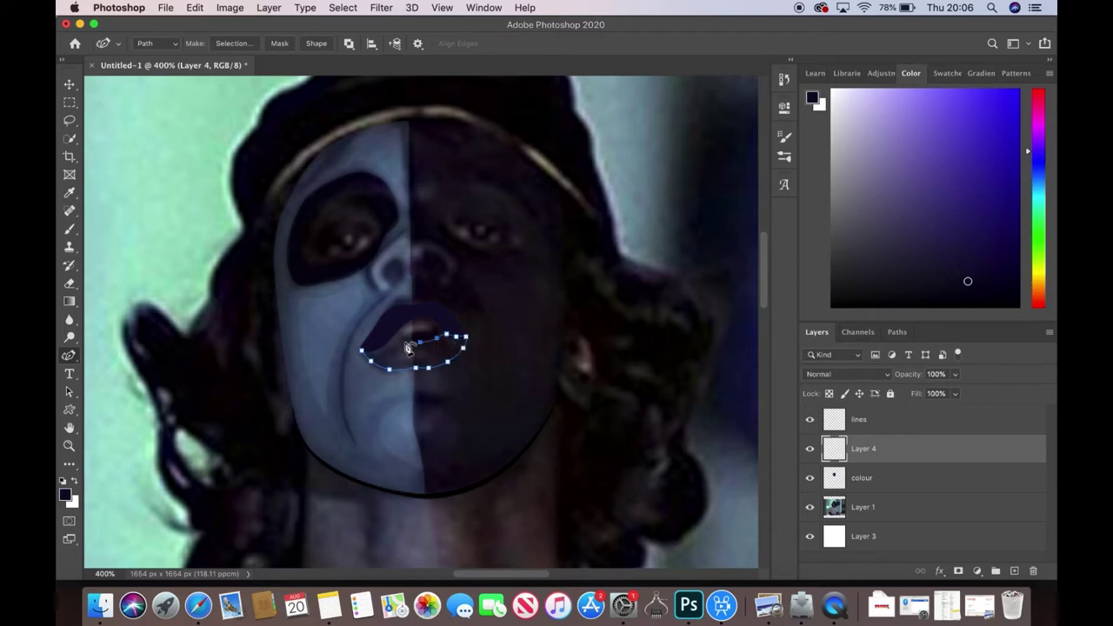
pyautogui.rightClick(408, 347)
pyautogui.click(452, 417)
pyautogui.click(654, 225)
# - Add a layer named teeth below the lips layer
pyautogui.click(1013, 571)
pyautogui.moveTo(863, 448); pyautogui.dragTo(886, 497)
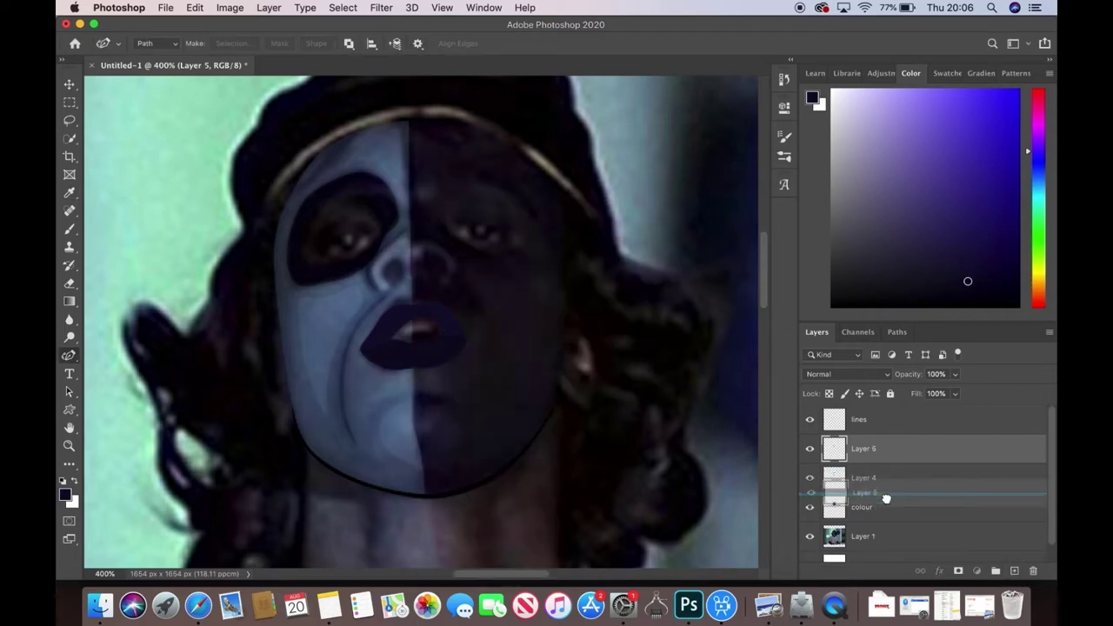
pyautogui.doubleClick(864, 477)
pyautogui.press('Return')
pyautogui.press('b')
pyautogui.press('x')
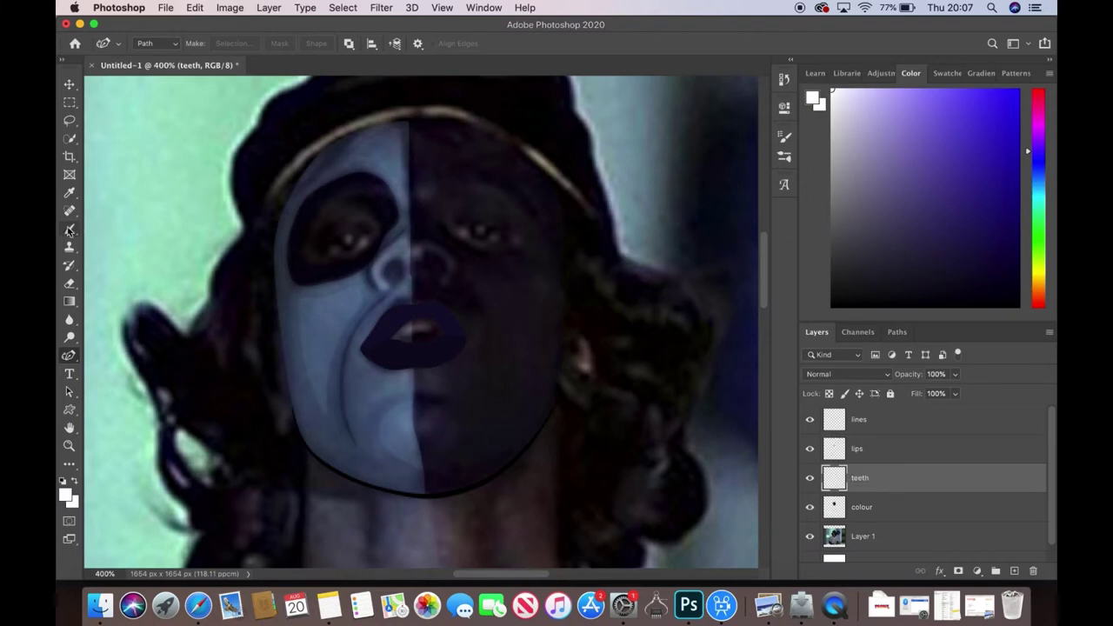
pyautogui.click(146, 42)
# - Paint white teeth in the mouth and add a new layer named 'eyes'
pyautogui.press('Return')
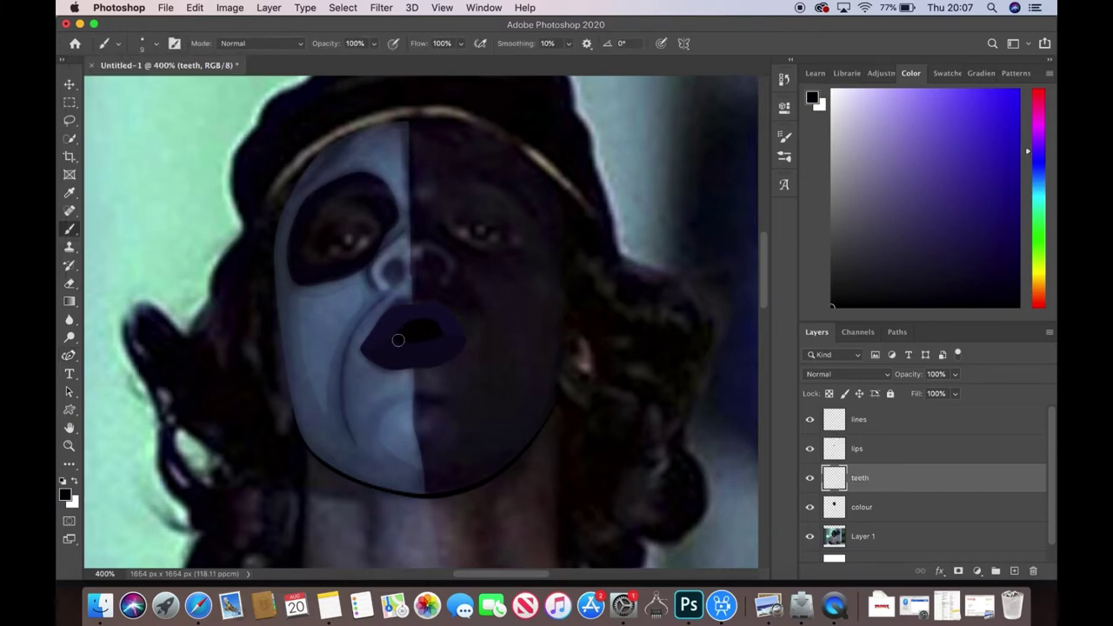
pyautogui.moveTo(396, 333); pyautogui.dragTo(441, 323)
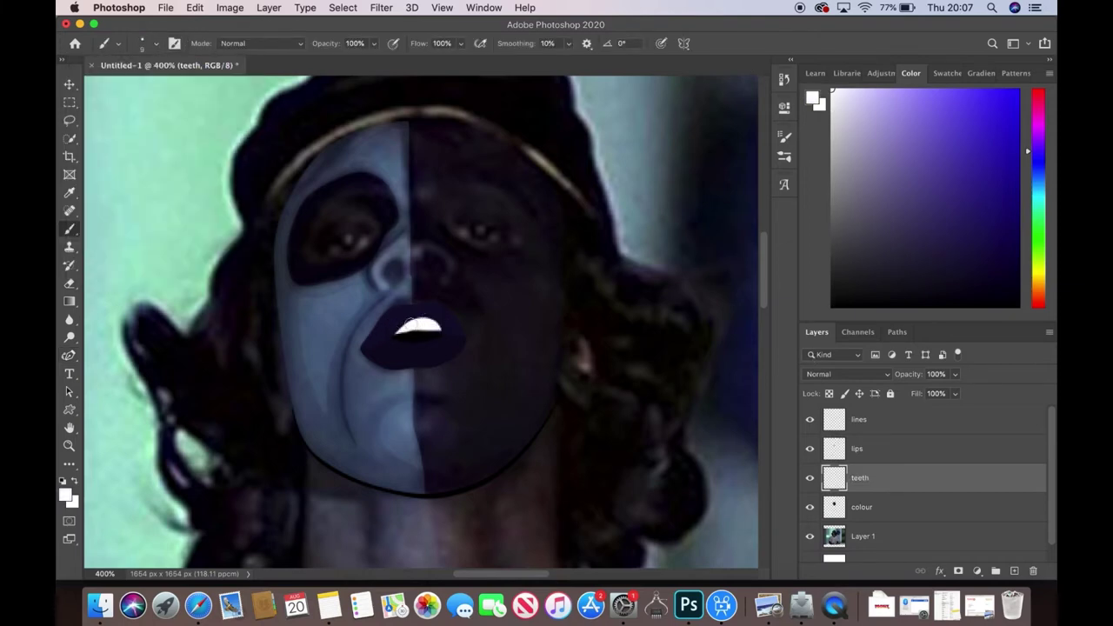
pyautogui.hotkey('ctrl', 'shift', 'alt', 'n')
pyautogui.doubleClick(859, 448)
pyautogui.write('eyes')
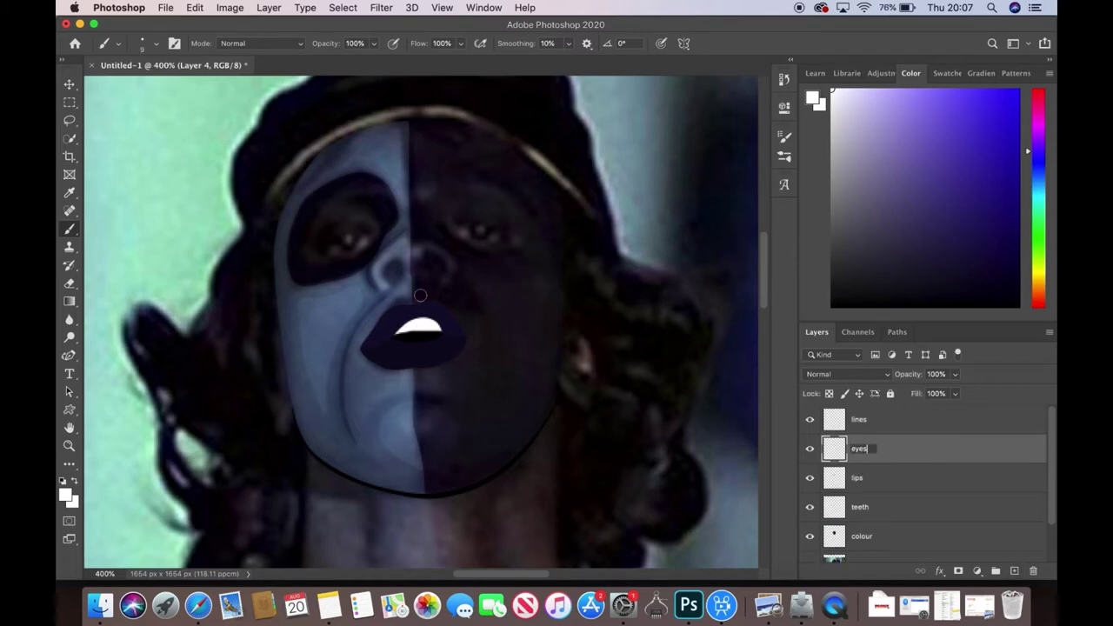
pyautogui.press('Return')
# - With a 3 px brush, paint the whites of the left and right eyes
pyautogui.scroll(3, 367, 238)
pyautogui.click(141, 42)
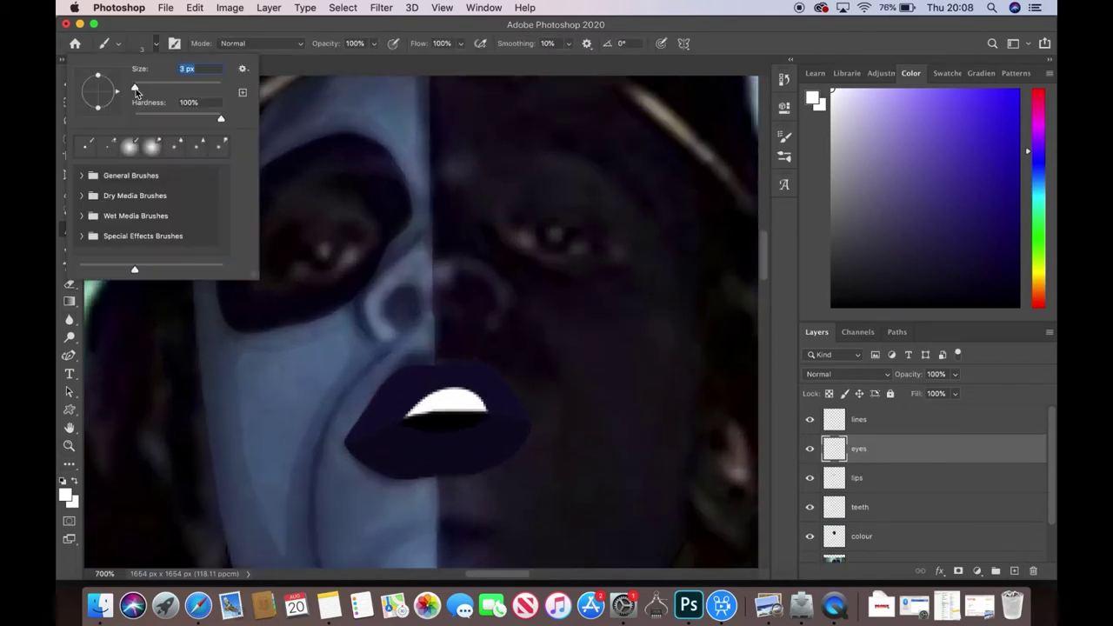
pyautogui.press('Return')
pyautogui.moveTo(296, 272); pyautogui.dragTo(357, 252)
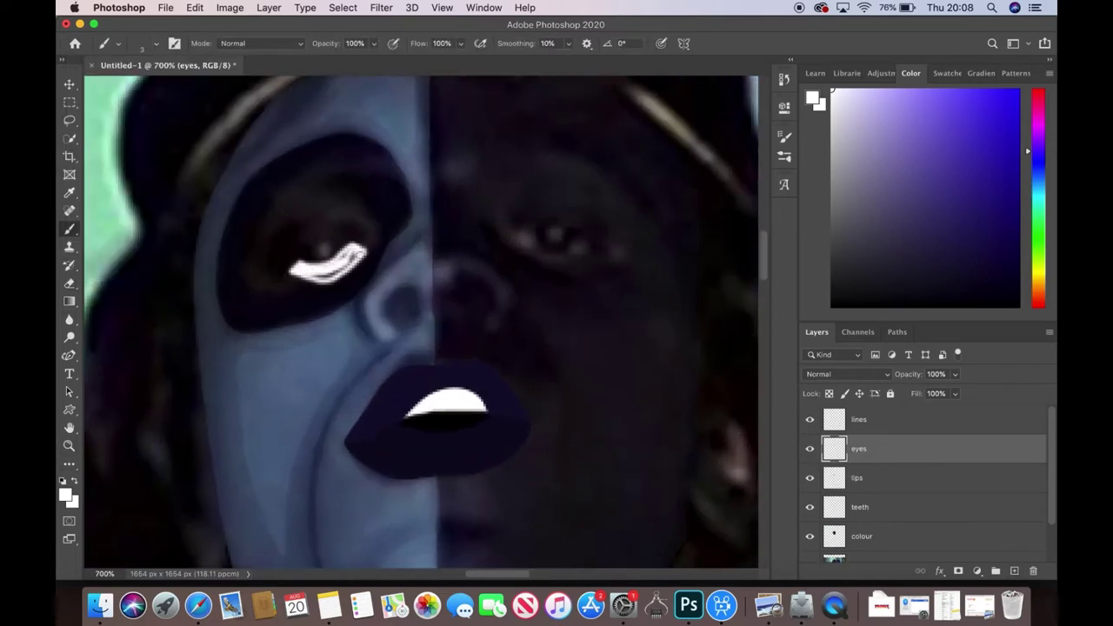
pyautogui.moveTo(520, 228); pyautogui.dragTo(587, 252)
# - Trim the left eye white in black, dot a white pupil, and try magenta corners
pyautogui.press('d')
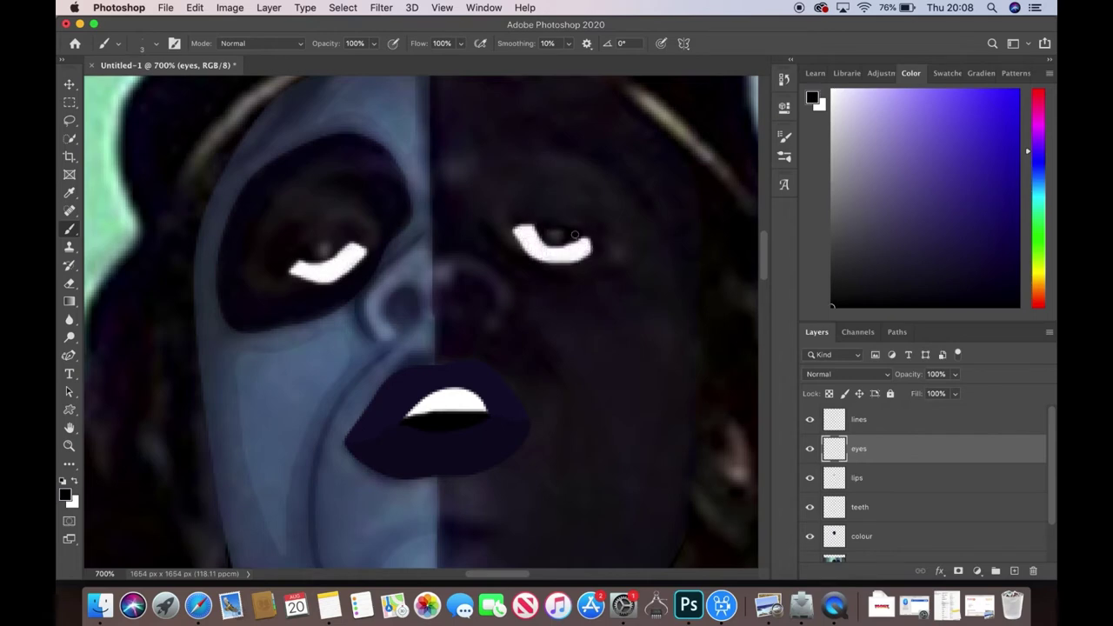
pyautogui.moveTo(347, 243); pyautogui.dragTo(335, 250)
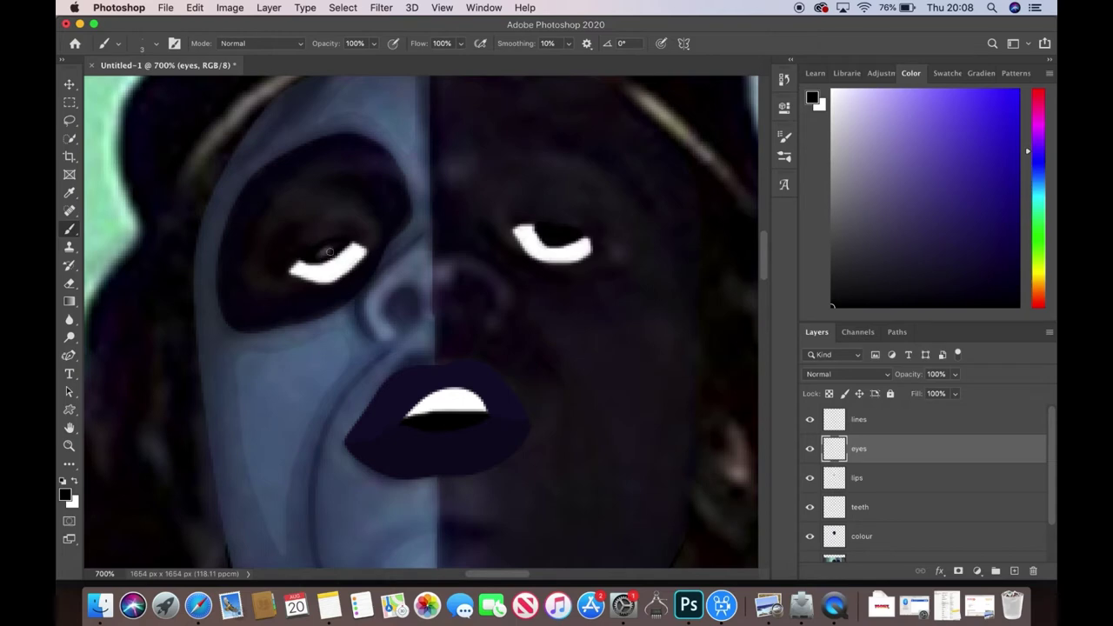
pyautogui.press('x')
pyautogui.click(323, 250)
pyautogui.press('x')
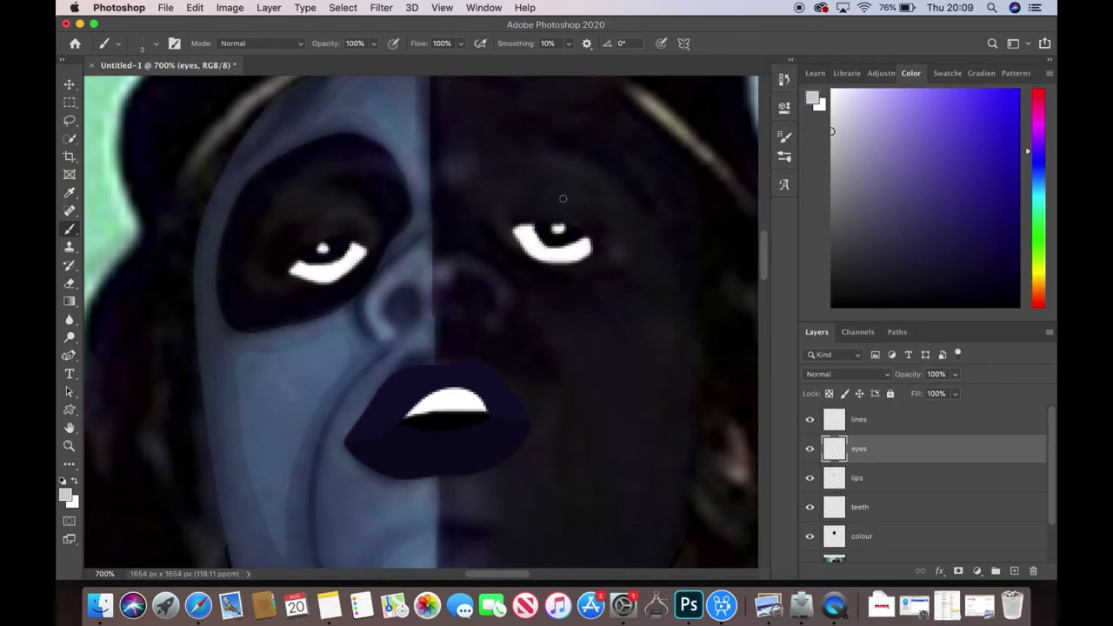
pyautogui.moveTo(999, 297)
pyautogui.mouseDown()
pyautogui.moveTo(1016, 72)
pyautogui.moveTo(898, 90)
pyautogui.mouseUp()
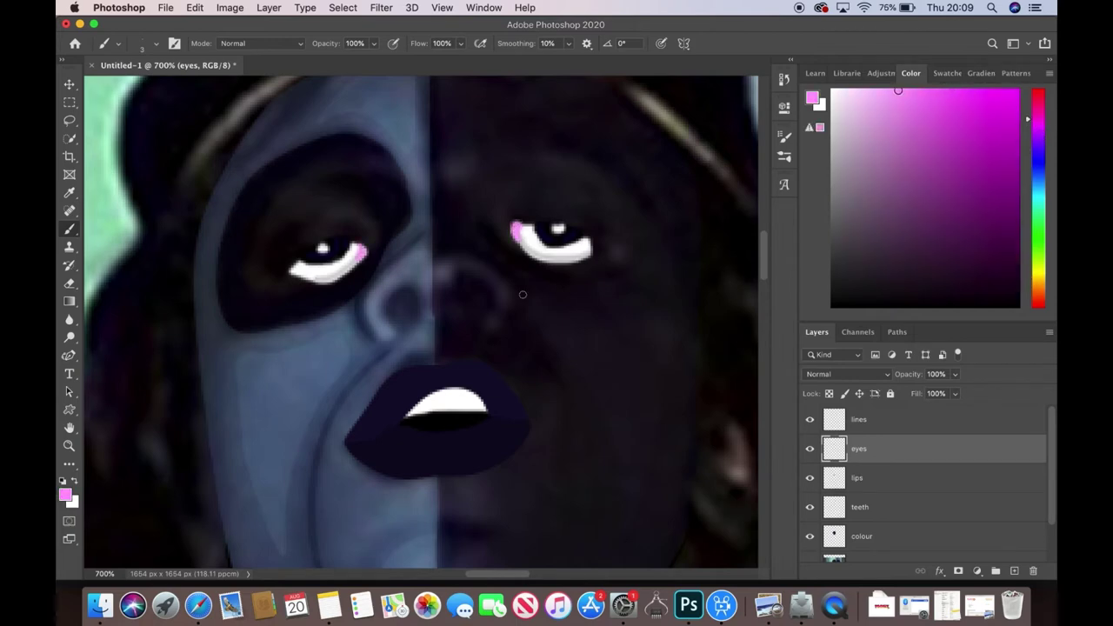
pyautogui.press('super+z')
pyautogui.press('super+z')
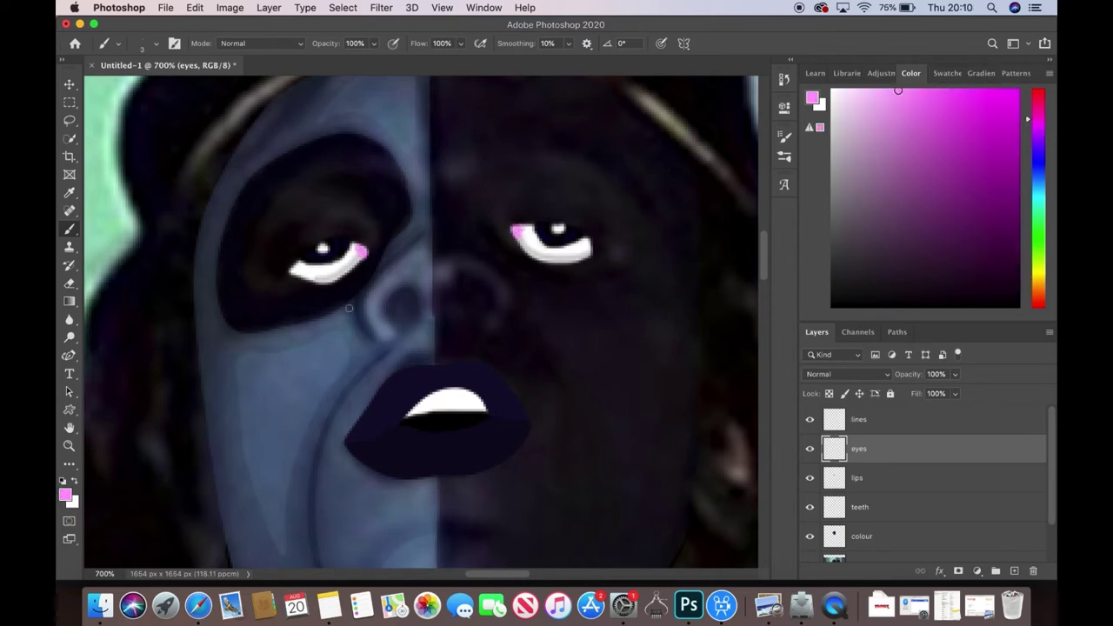
# - Zoom to 600%, sample the face's dark navy, and make the face paint see-through
pyautogui.press('z')
pyautogui.keyDown('alt'); pyautogui.click(273, 199); pyautogui.keyUp('alt')
pyautogui.click(860, 536)
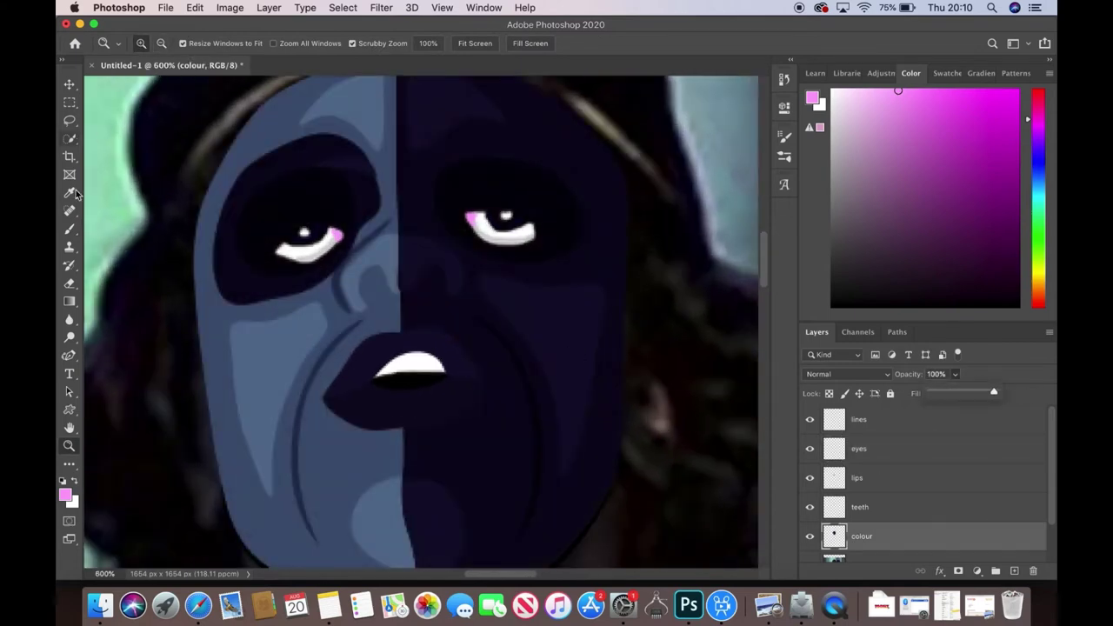
pyautogui.click(69, 192)
pyautogui.click(487, 339)
pyautogui.moveTo(957, 384); pyautogui.dragTo(922, 384)
pyautogui.click(859, 448)
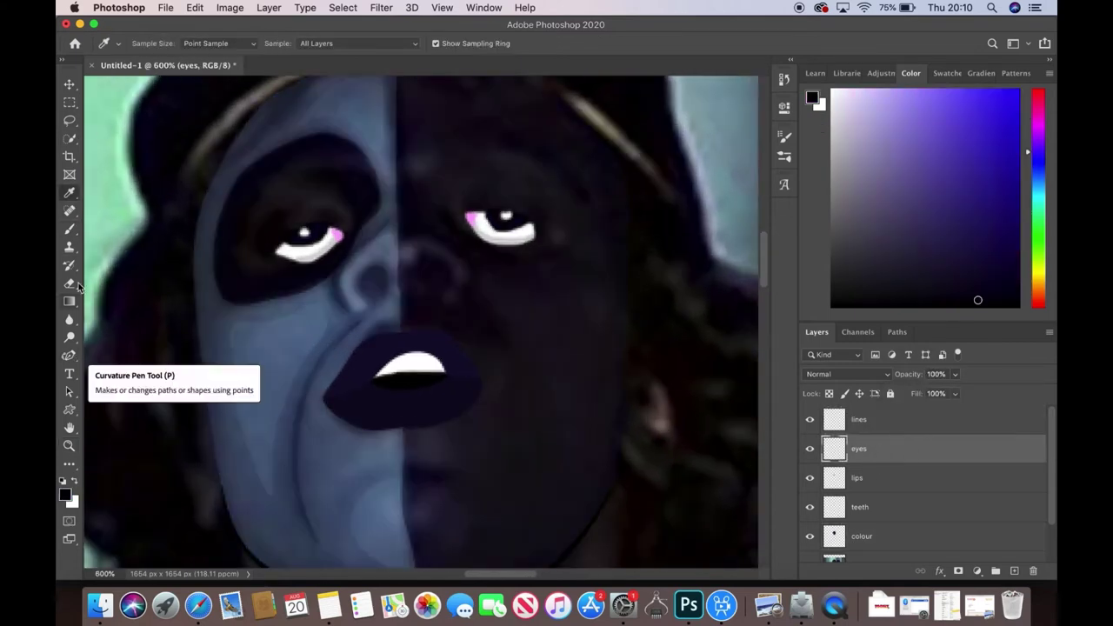
pyautogui.press('b')
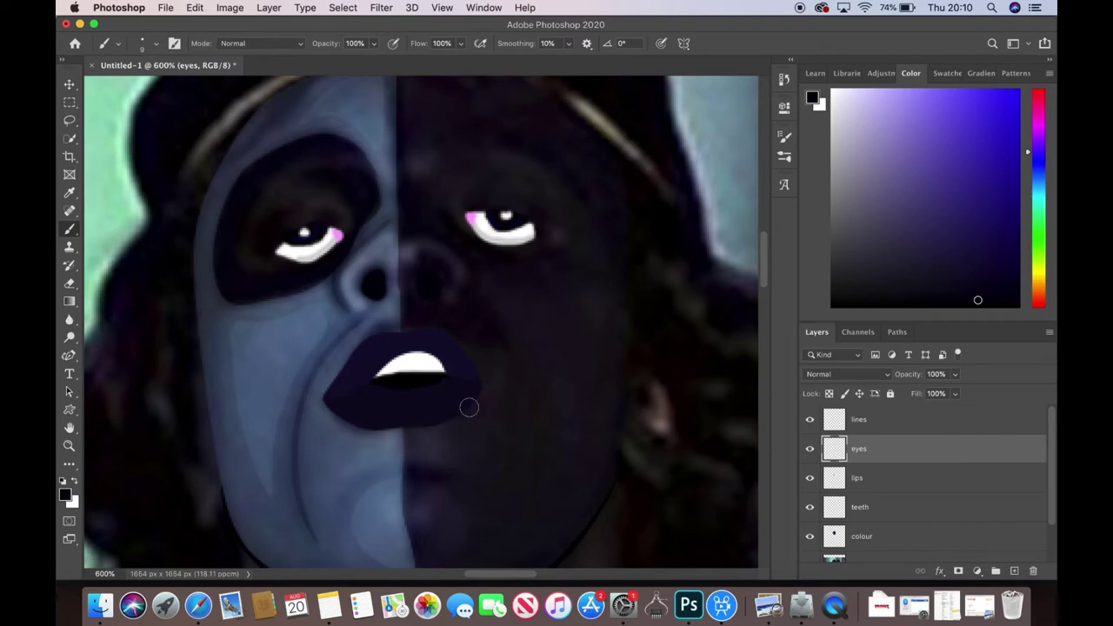
# - Zoom out, restore the face paint to solid, and undo a stray dark eye stroke
pyautogui.press('z')
pyautogui.keyDown('alt'); pyautogui.click(252, 258); pyautogui.keyUp('alt')
pyautogui.click(861, 535)
pyautogui.click(954, 393)
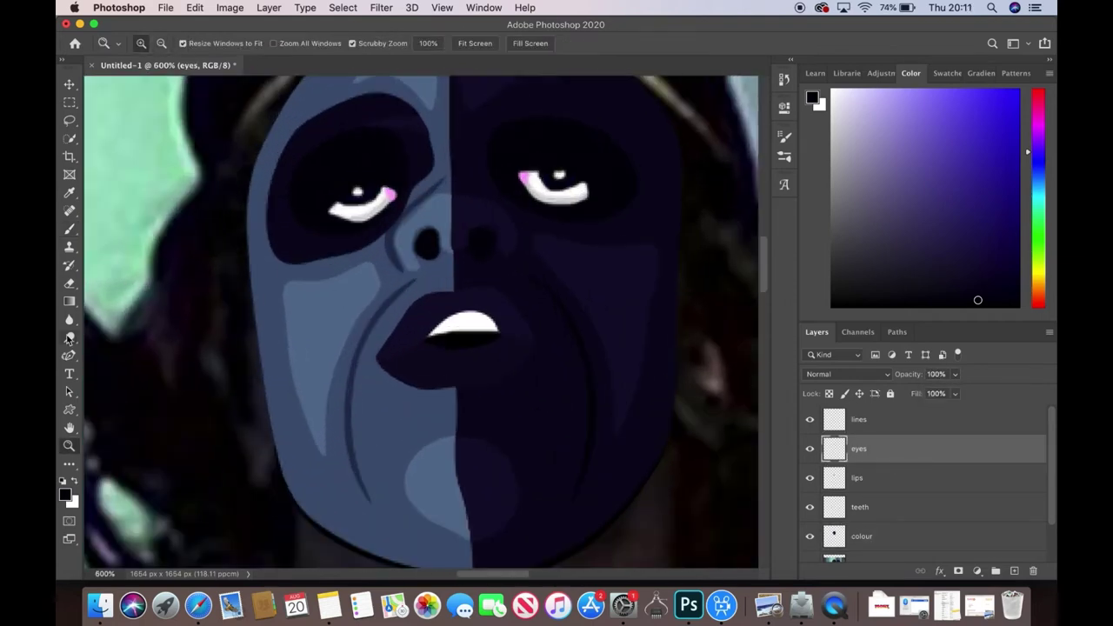
pyautogui.press('b')
pyautogui.moveTo(354, 208); pyautogui.dragTo(377, 225)
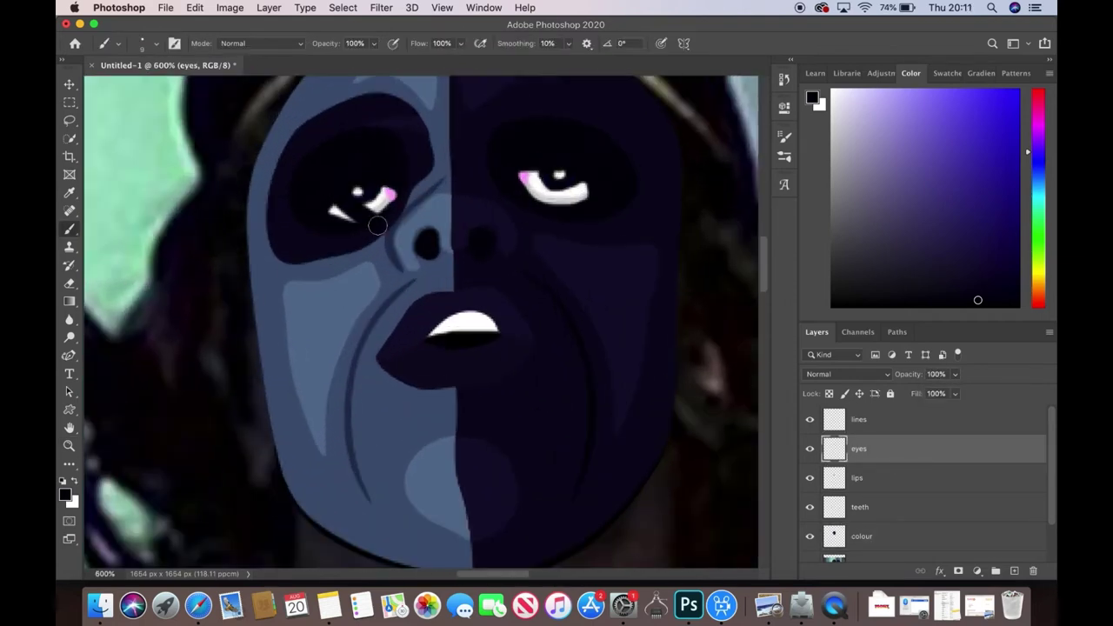
pyautogui.press('super+z')
# - Trim the bottom of the left eye white with a 6 px brush, then add a top layer
pyautogui.click(143, 43)
pyautogui.moveTo(139, 89); pyautogui.dragTo(137, 90)
pyautogui.press('Return')
pyautogui.moveTo(351, 223); pyautogui.dragTo(374, 218)
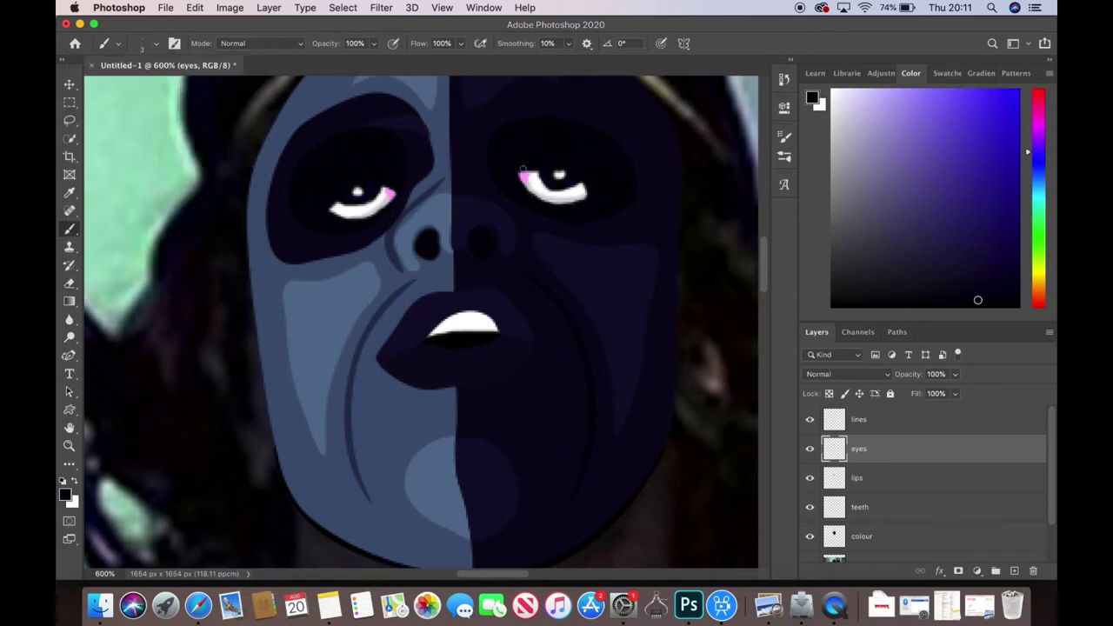
pyautogui.press('z')
pyautogui.press('super+minus')
pyautogui.click(1013, 570)
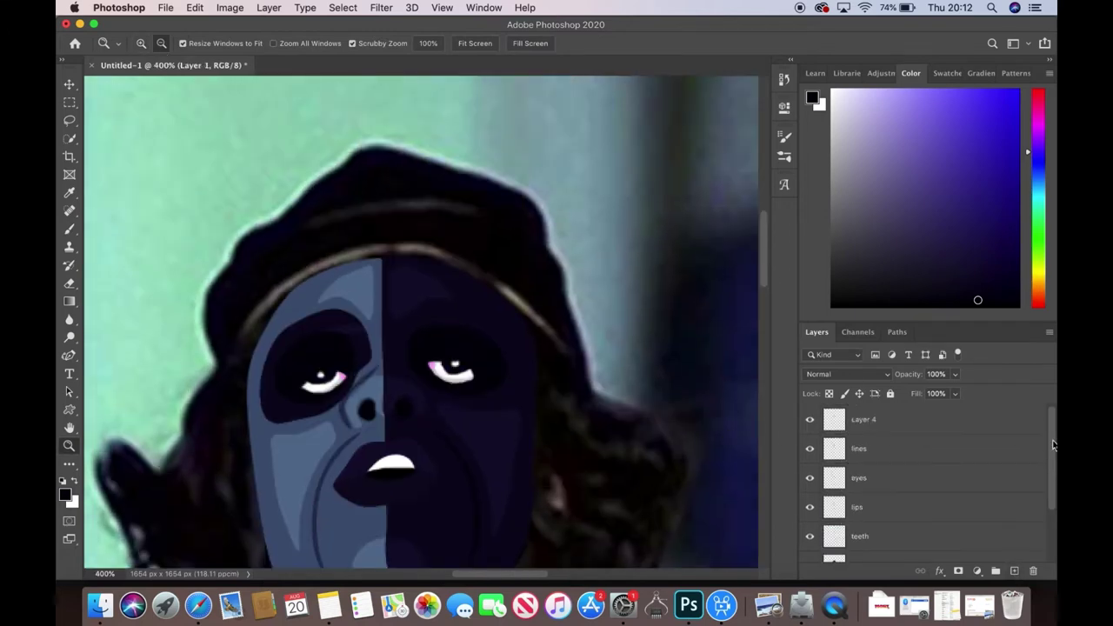
# - Sample the grey-brown band colour and fill a curved band path above the face on Layer 4
pyautogui.press('i')
pyautogui.moveTo(298, 273); pyautogui.dragTo(306, 270)
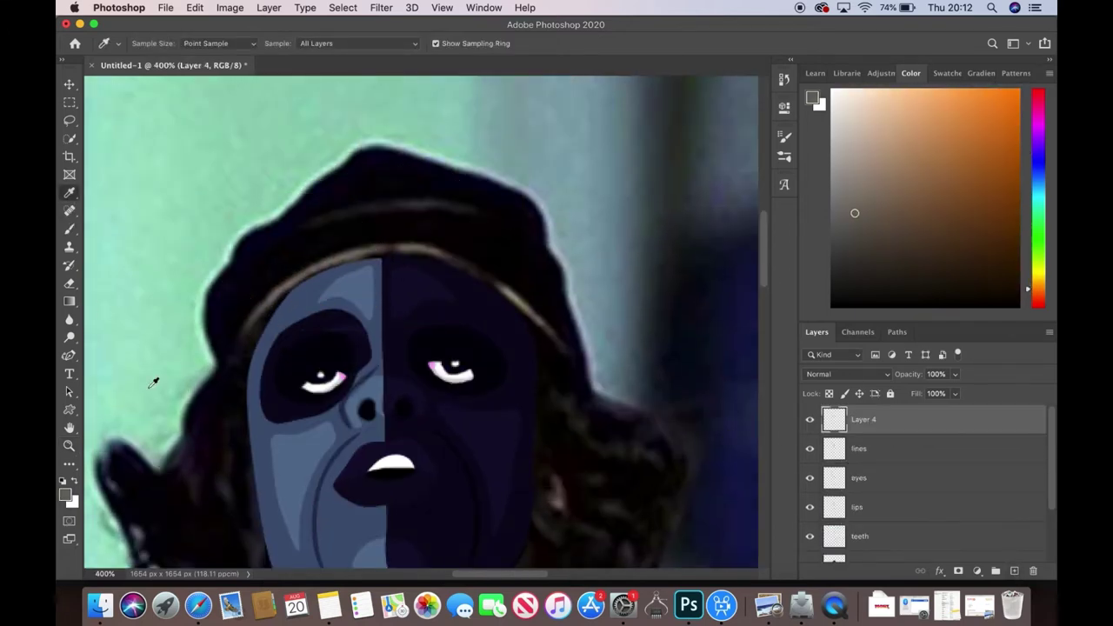
pyautogui.press('p')
pyautogui.press('super+plus')
pyautogui.click(605, 297)
pyautogui.moveTo(715, 398); pyautogui.dragTo(718, 385)
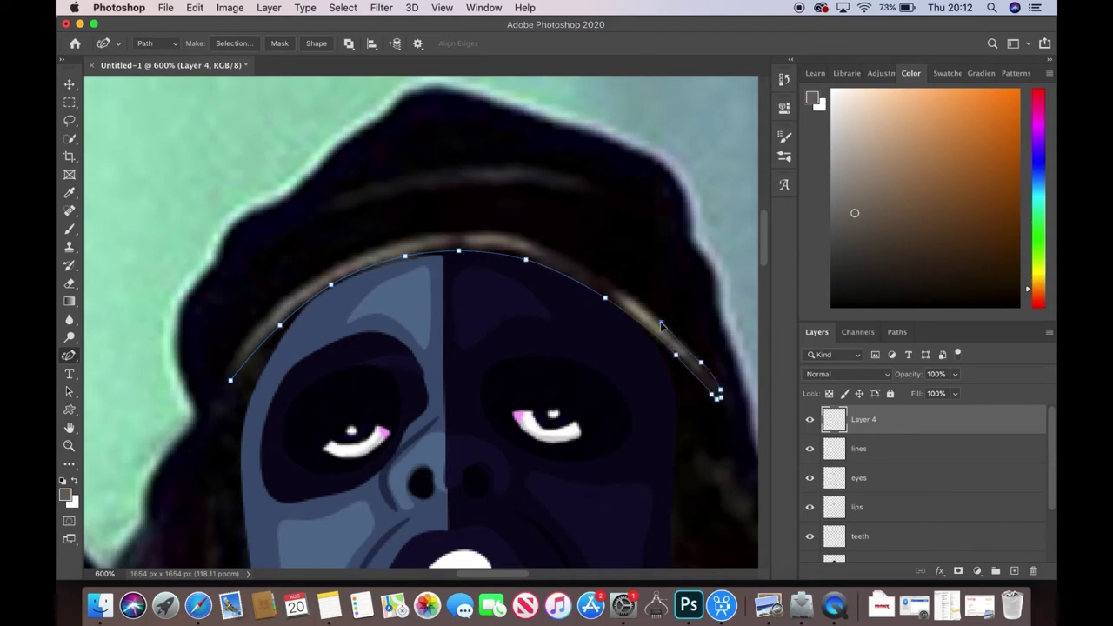
pyautogui.click(443, 235)
pyautogui.click(373, 250)
pyautogui.click(227, 377)
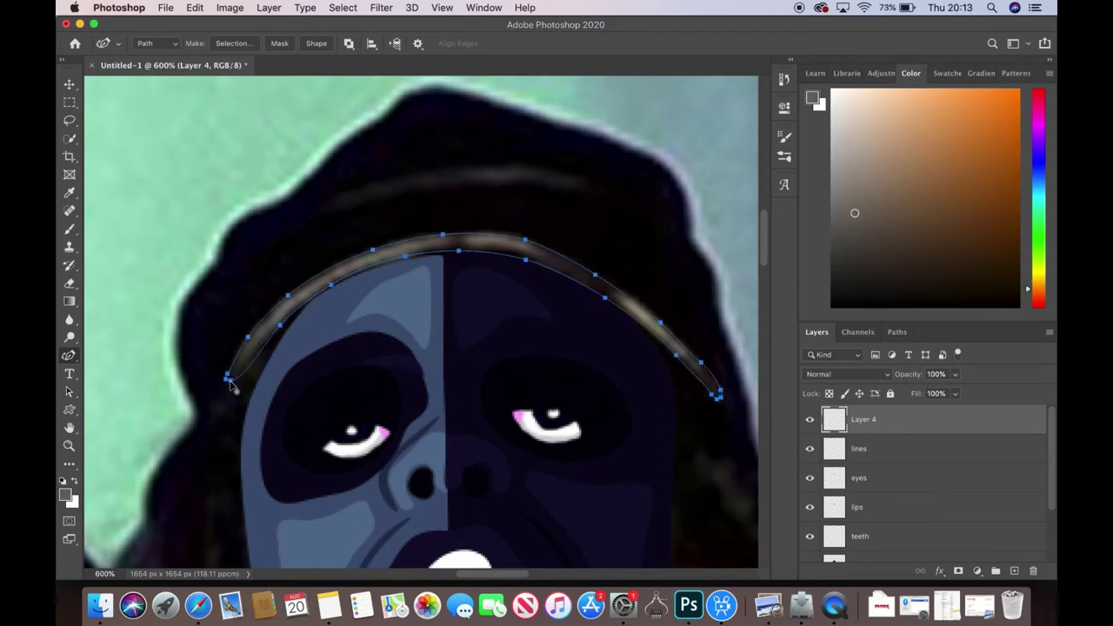
pyautogui.rightClick(264, 335)
pyautogui.click(300, 434)
pyautogui.click(658, 227)
# - Add a Gradient Overlay layer style to the band on Layer 4
pyautogui.rightClick(892, 423)
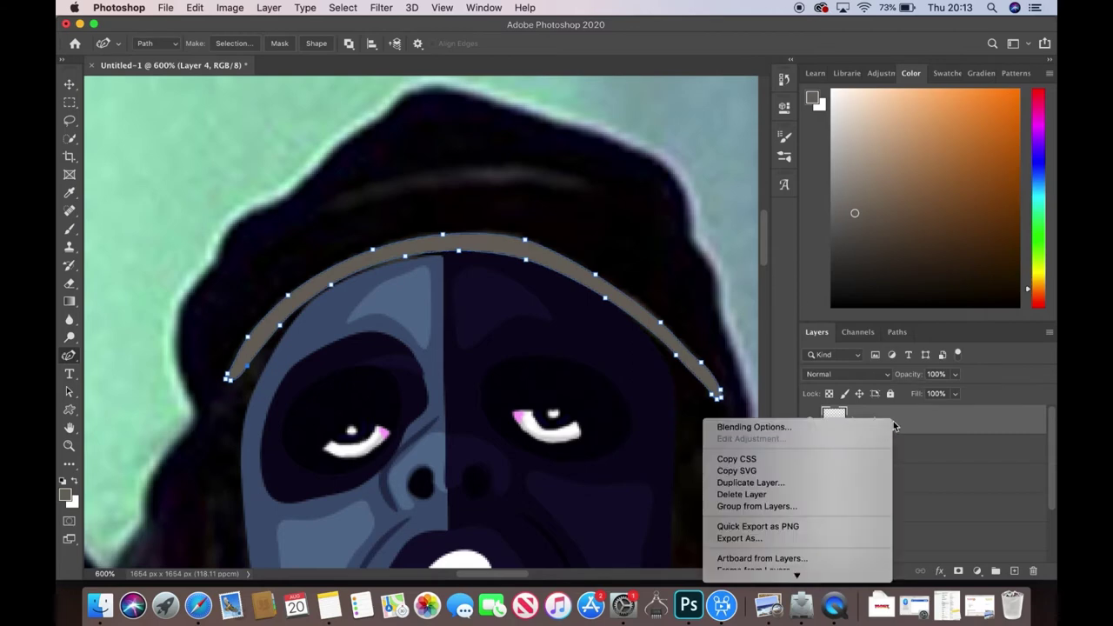
pyautogui.click(750, 426)
pyautogui.click(348, 316)
pyautogui.moveTo(592, 124)
pyautogui.mouseDown()
pyautogui.moveTo(728, 114)
pyautogui.moveTo(509, 148)
pyautogui.mouseUp()
pyautogui.click(467, 220)
# - Recolour the gradient's end stop and the 62% stop to brown
pyautogui.click(689, 359)
pyautogui.doubleClick(688, 359)
pyautogui.click(676, 200)
pyautogui.doubleClick(588, 359)
pyautogui.click(415, 298)
pyautogui.click(691, 189)
# - Make the 0% stop dark and apply the dark-to-brown gradient overlay
pyautogui.doubleClick(421, 359)
pyautogui.click(397, 336)
pyautogui.click(691, 189)
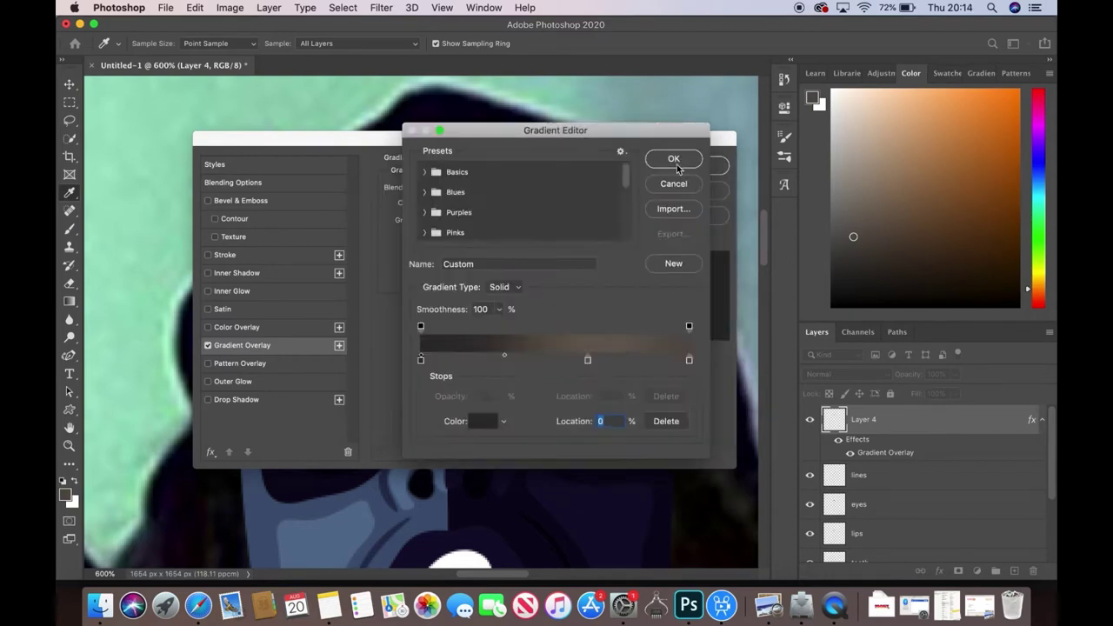
pyautogui.click(674, 160)
pyautogui.press('Return')
pyautogui.press('Escape')
pyautogui.scroll(-1, 765, 255)
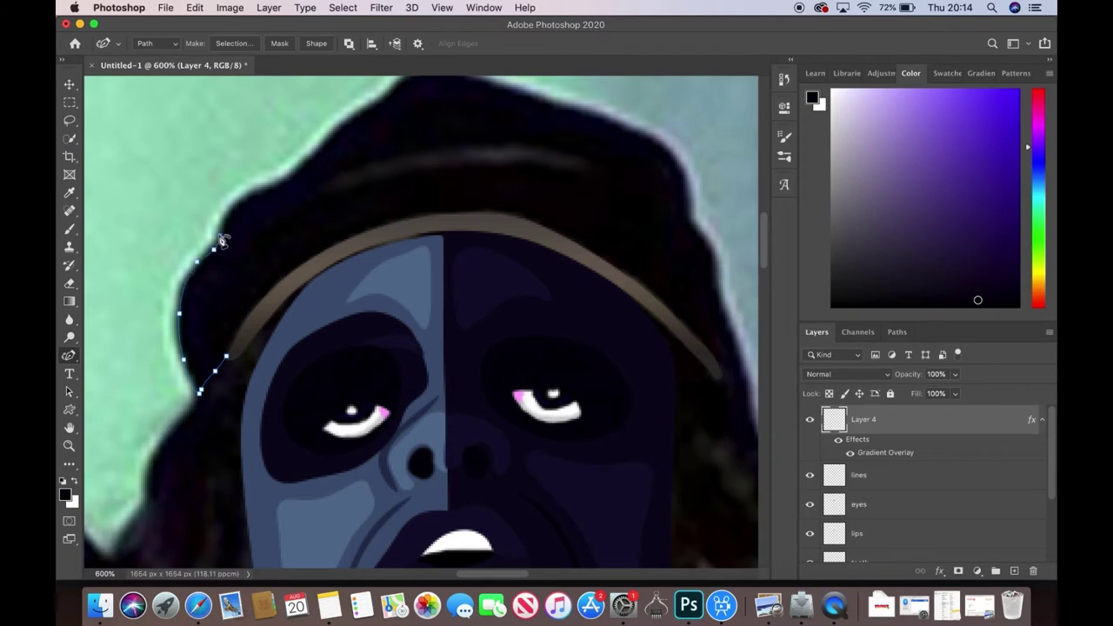
# - Fill a traced hat outline dark on new Layer 5, placed below Layer 4 at 21% opacity
pyautogui.scroll(3, 713, 241)
pyautogui.moveTo(636, 193); pyautogui.dragTo(744, 444)
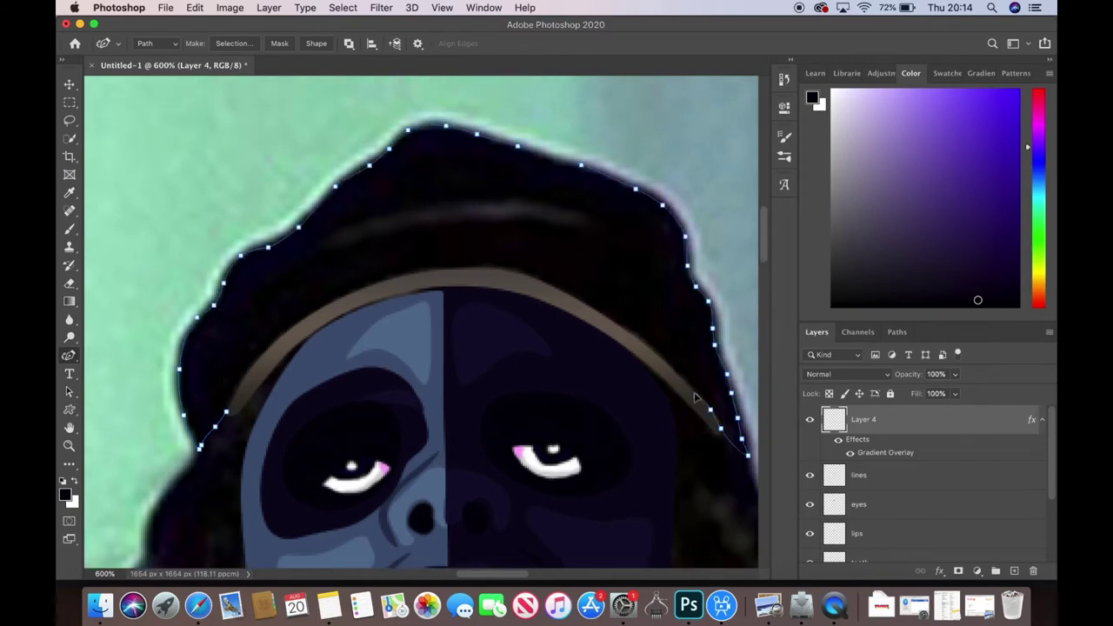
pyautogui.rightClick(226, 379)
pyautogui.click(287, 464)
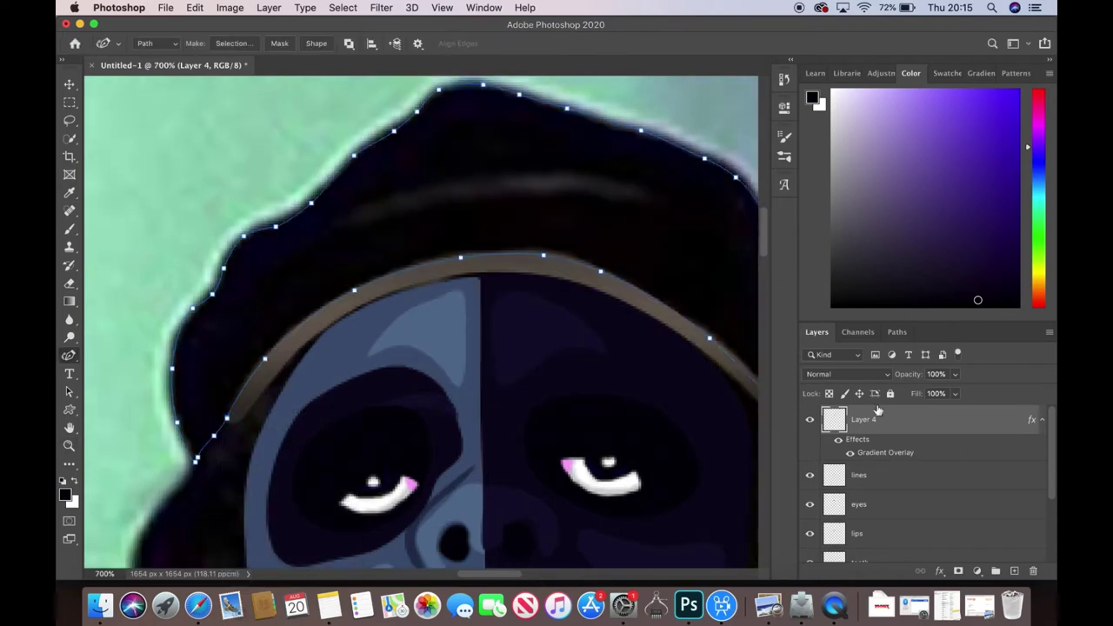
pyautogui.click(1014, 571)
pyautogui.rightClick(673, 279)
pyautogui.click(705, 357)
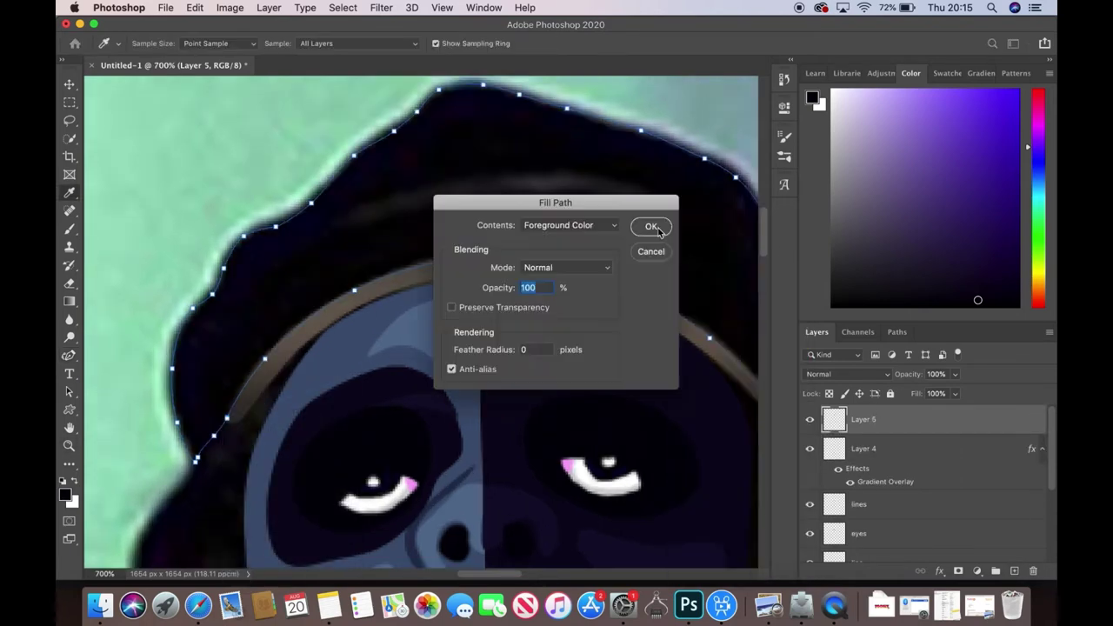
pyautogui.click(651, 223)
pyautogui.moveTo(863, 419); pyautogui.dragTo(864, 492)
pyautogui.moveTo(911, 374); pyautogui.dragTo(870, 374)
# - Draw and fill a curved crease line across the hat, then zoom out to the whole head
pyautogui.click(285, 259)
pyautogui.click(347, 226)
pyautogui.click(449, 198)
pyautogui.click(576, 191)
pyautogui.click(694, 230)
pyautogui.click(642, 193)
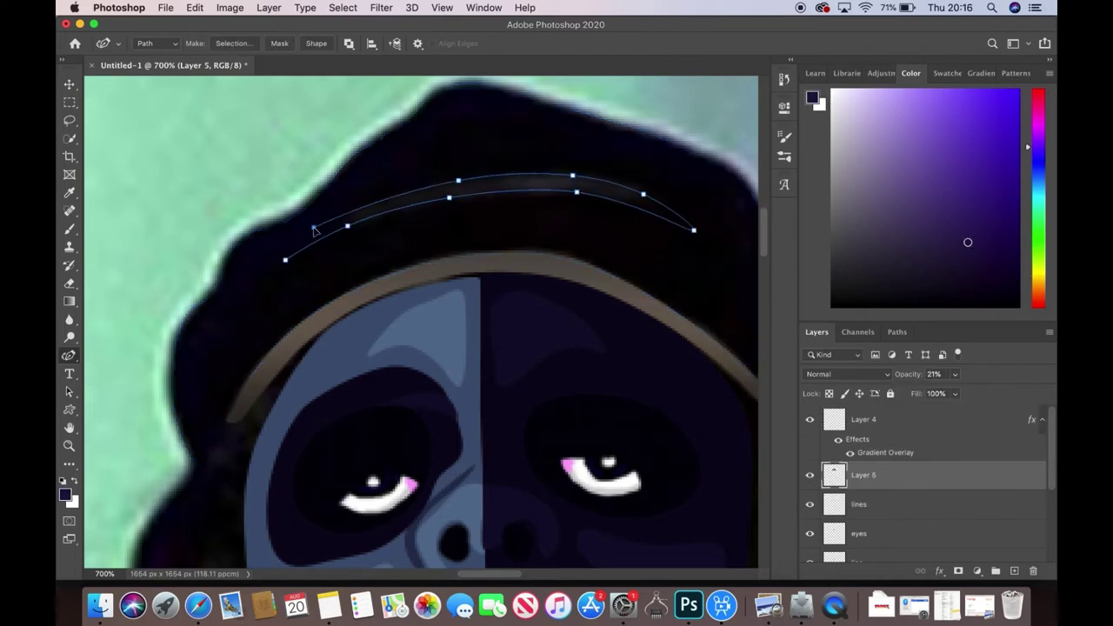
pyautogui.rightClick(492, 188)
pyautogui.click(523, 267)
pyautogui.click(652, 226)
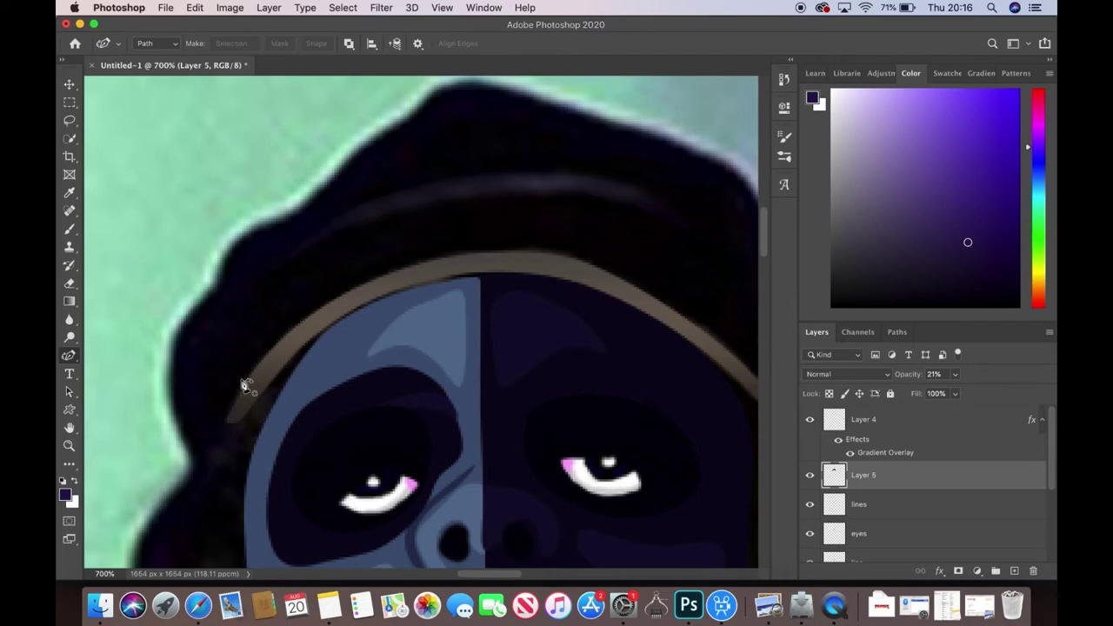
pyautogui.press('z')
pyautogui.press('super+minus')
pyautogui.press('super+minus')
pyautogui.press('0')
pyautogui.press('super+minus')
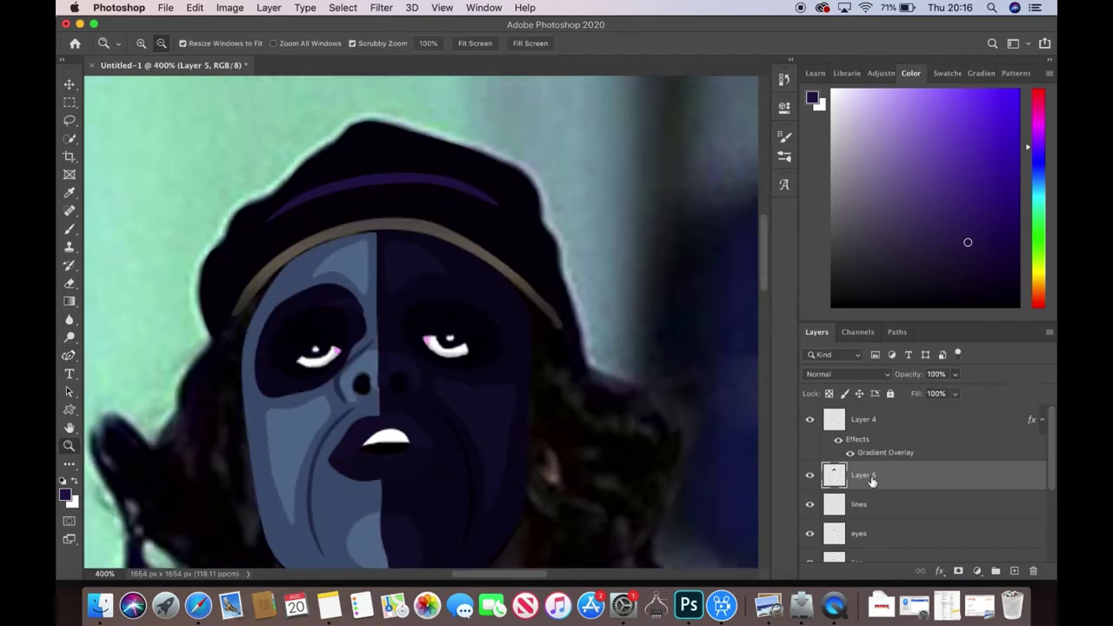
# - Rename the layers 'hat' and 'hat rim', and name the new layer 'hair'
pyautogui.write('hat')
pyautogui.doubleClick(865, 419)
pyautogui.press('Return')
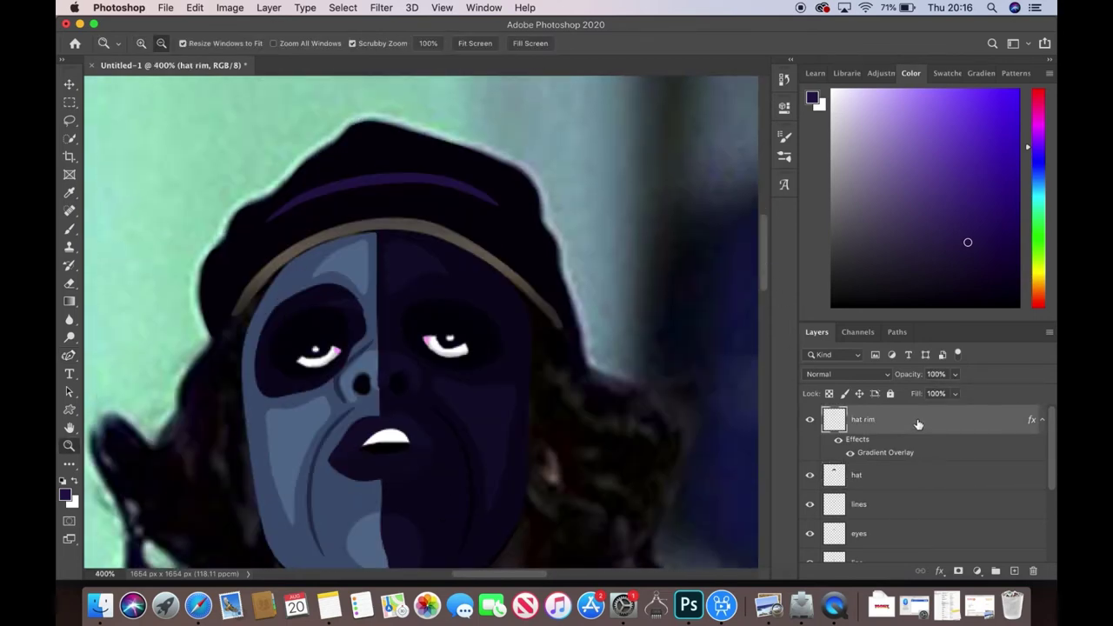
pyautogui.doubleClick(857, 504)
pyautogui.write('hair')
pyautogui.press('Return')
# - Sample the hair colour and fade the reference photo layer to 59% opacity
pyautogui.scroll(-3, 99, 190)
pyautogui.press('i')
pyautogui.click(582, 289)
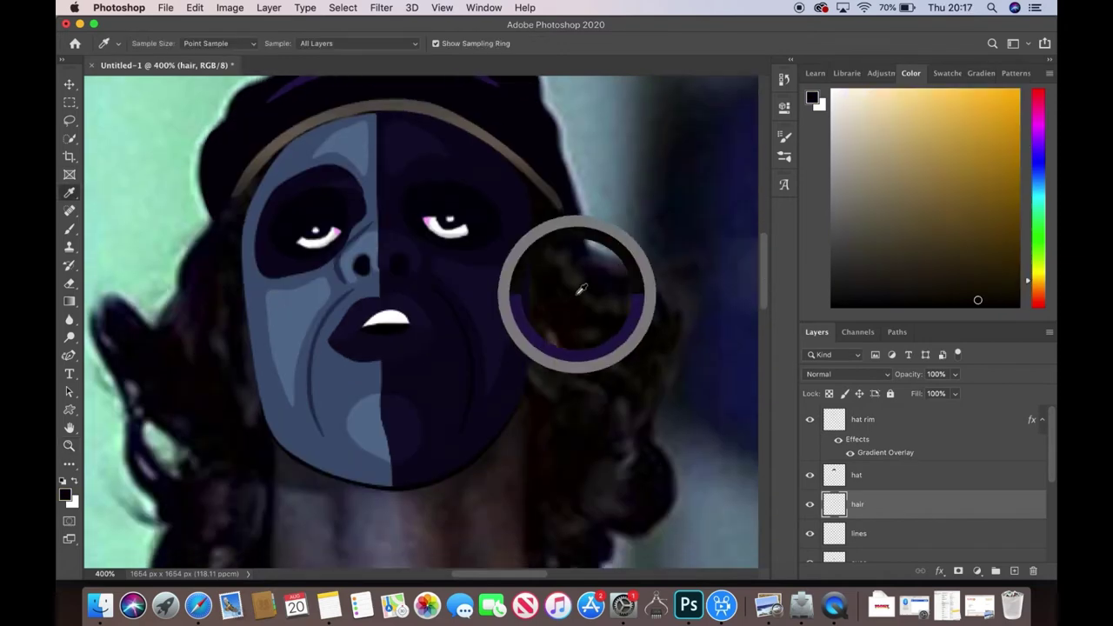
pyautogui.click(70, 356)
pyautogui.scroll(-5, 922, 478)
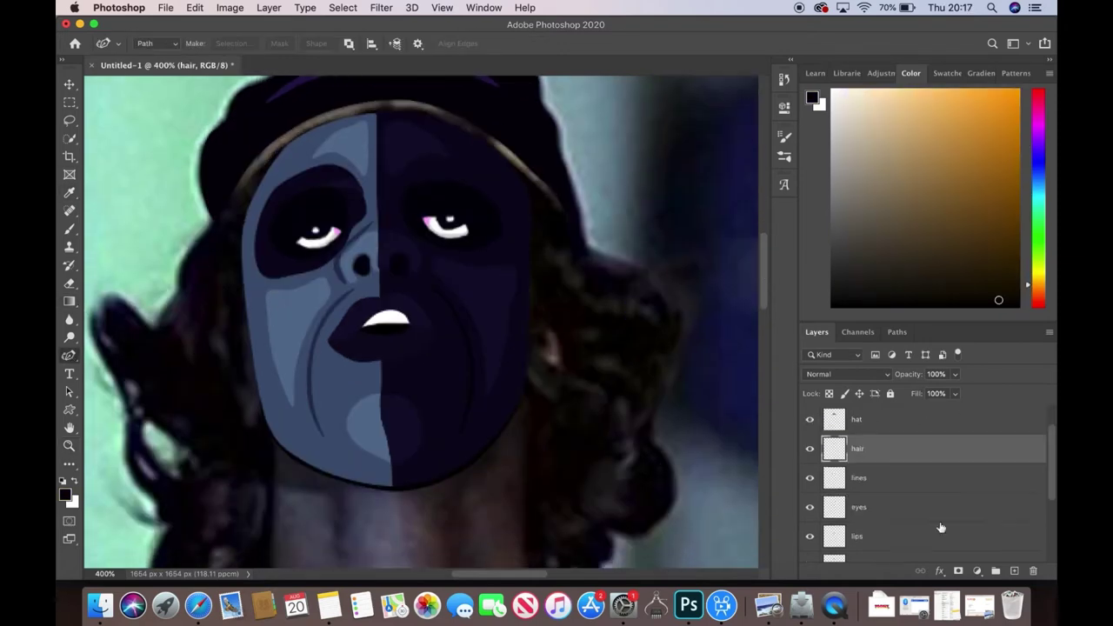
pyautogui.click(948, 518)
pyautogui.press('5')
pyautogui.press('9')
# - Trace the curly hair outline around the face and fill it with the dark colour
pyautogui.click(213, 218)
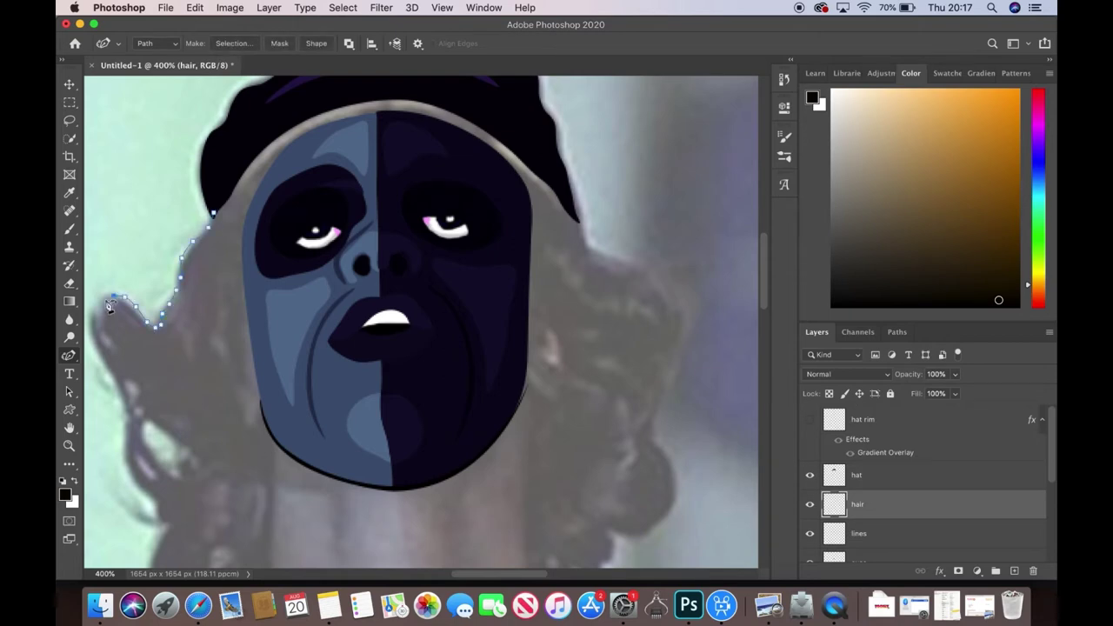
pyautogui.scroll(-3, 159, 508)
pyautogui.moveTo(157, 437); pyautogui.dragTo(262, 471)
pyautogui.moveTo(279, 385); pyautogui.dragTo(525, 331)
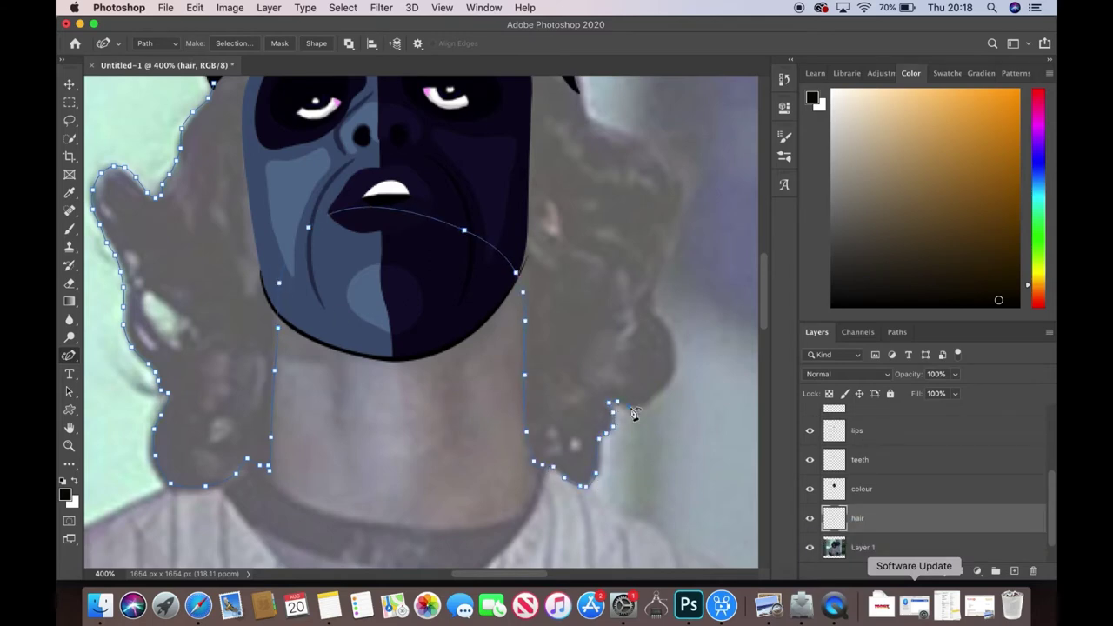
pyautogui.moveTo(684, 250); pyautogui.dragTo(676, 193)
pyautogui.scroll(3, 522, 313)
pyautogui.rightClick(294, 245)
pyautogui.click(345, 325)
pyautogui.press('Return')
# - Set the hair layer to 47% opacity and make a selection from a path around a hair gap
pyautogui.scroll(-3, 764, 323)
pyautogui.click(954, 374)
pyautogui.moveTo(959, 393); pyautogui.dragTo(924, 400)
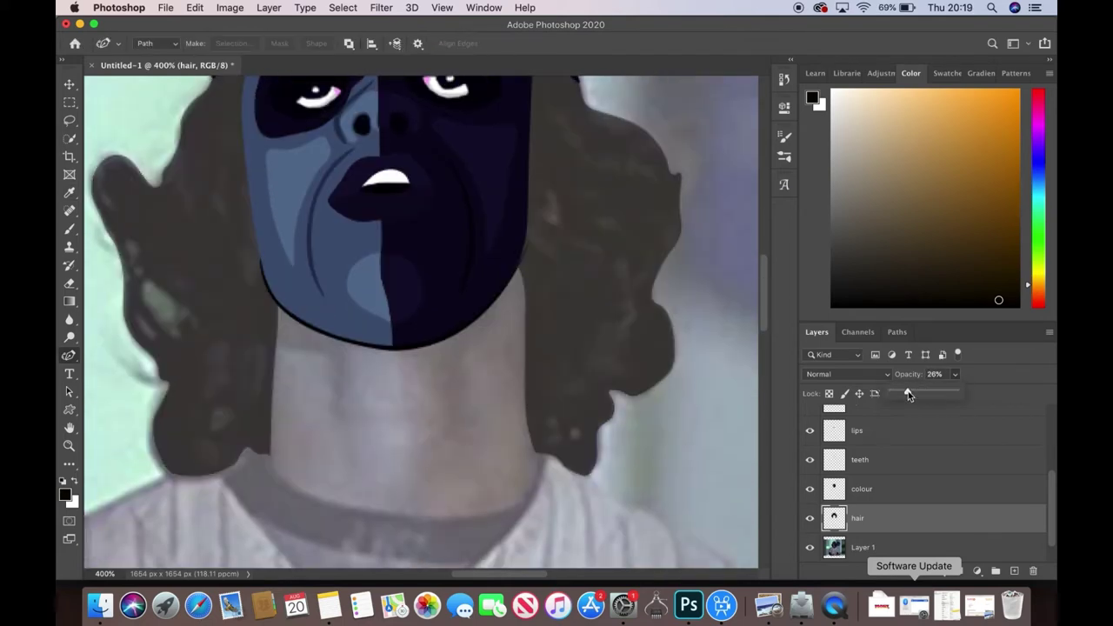
pyautogui.click(143, 280)
pyautogui.click(180, 329)
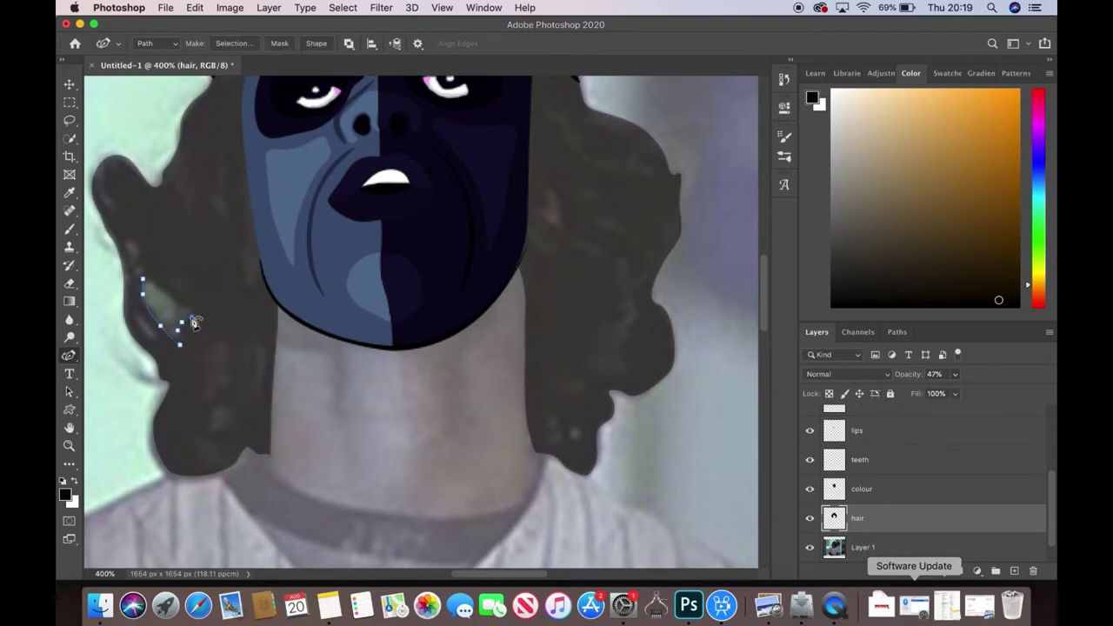
pyautogui.rightClick(158, 311)
pyautogui.click(218, 368)
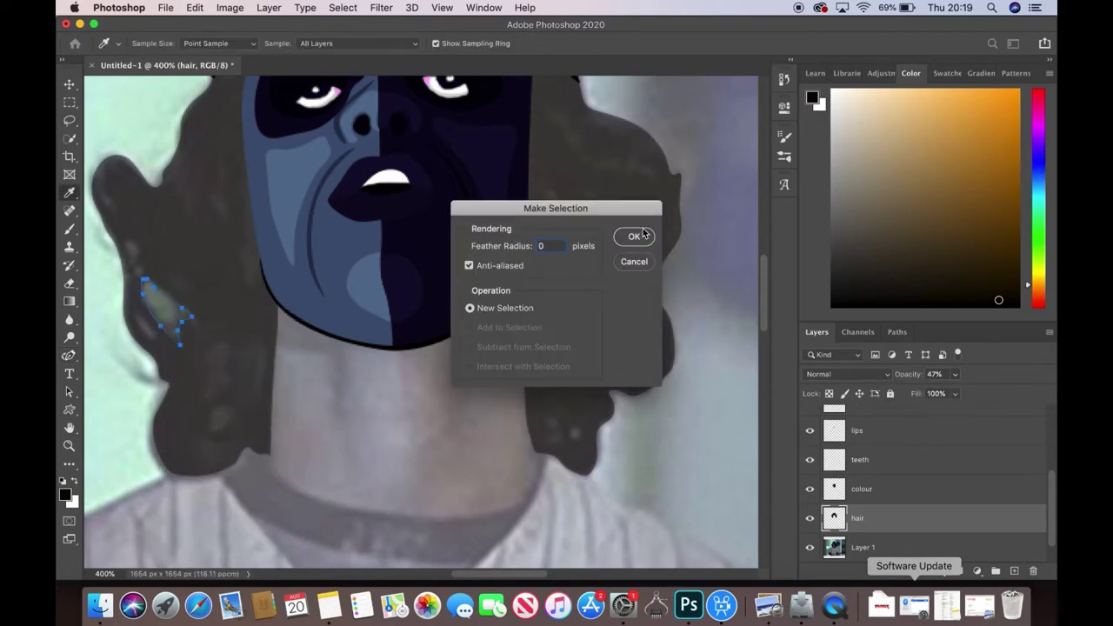
pyautogui.click(634, 233)
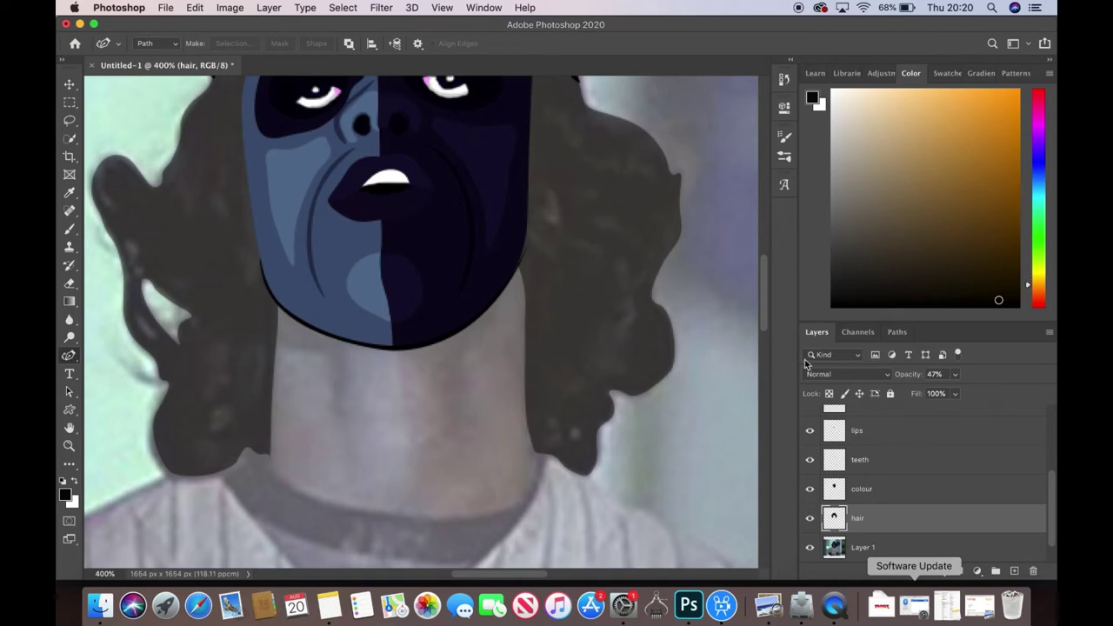
# - Sample a dark hair colour and set the hair layer to 28% opacity for tracing
pyautogui.press('0')
pyautogui.press('i')
pyautogui.click(596, 323)
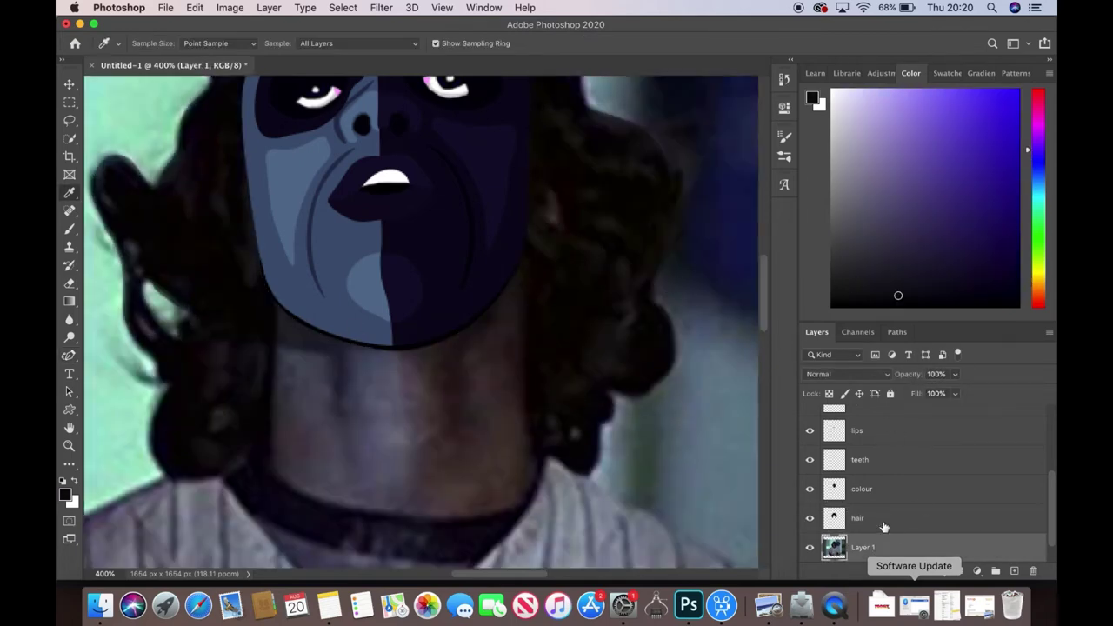
pyautogui.click(998, 291)
pyautogui.press('2')
pyautogui.press('8')
pyautogui.press('p')
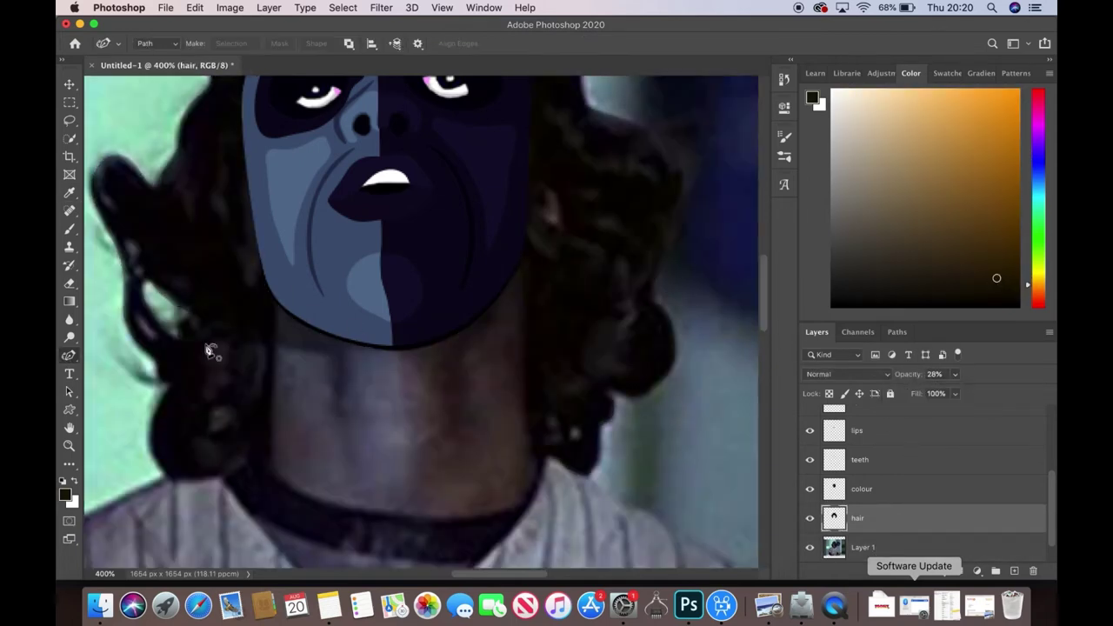
pyautogui.scroll(3, 435, 261)
# - Trace a trial strand and a small curl on the right hair, then discard both paths
pyautogui.click(546, 187)
pyautogui.click(579, 232)
pyautogui.click(613, 268)
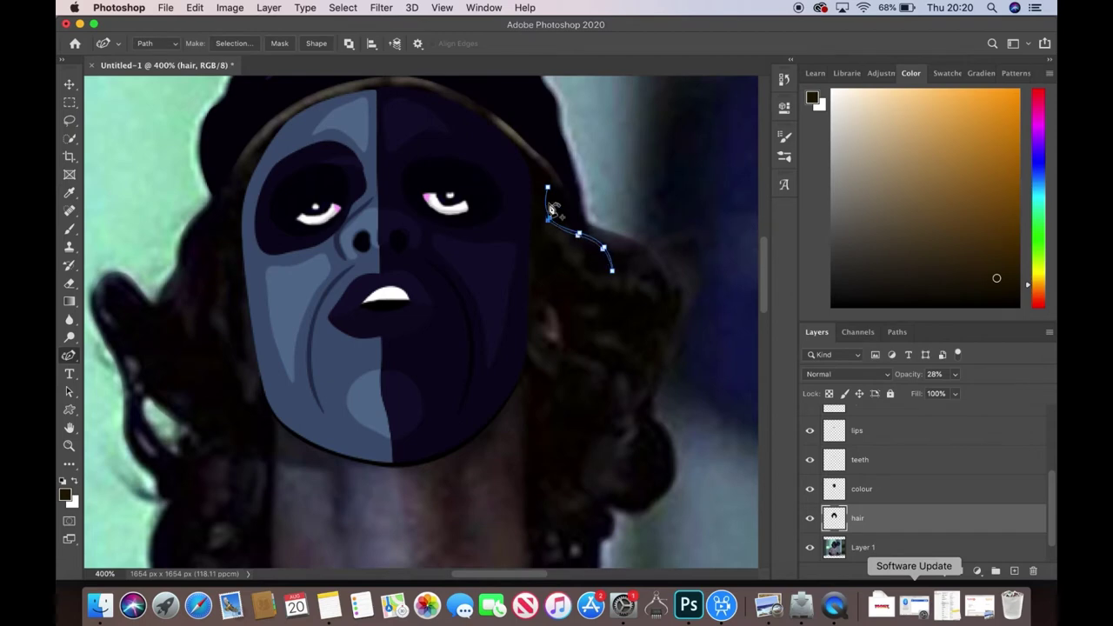
pyautogui.press('Delete')
pyautogui.click(569, 256)
pyautogui.click(599, 277)
pyautogui.click(595, 301)
pyautogui.click(567, 302)
pyautogui.click(565, 280)
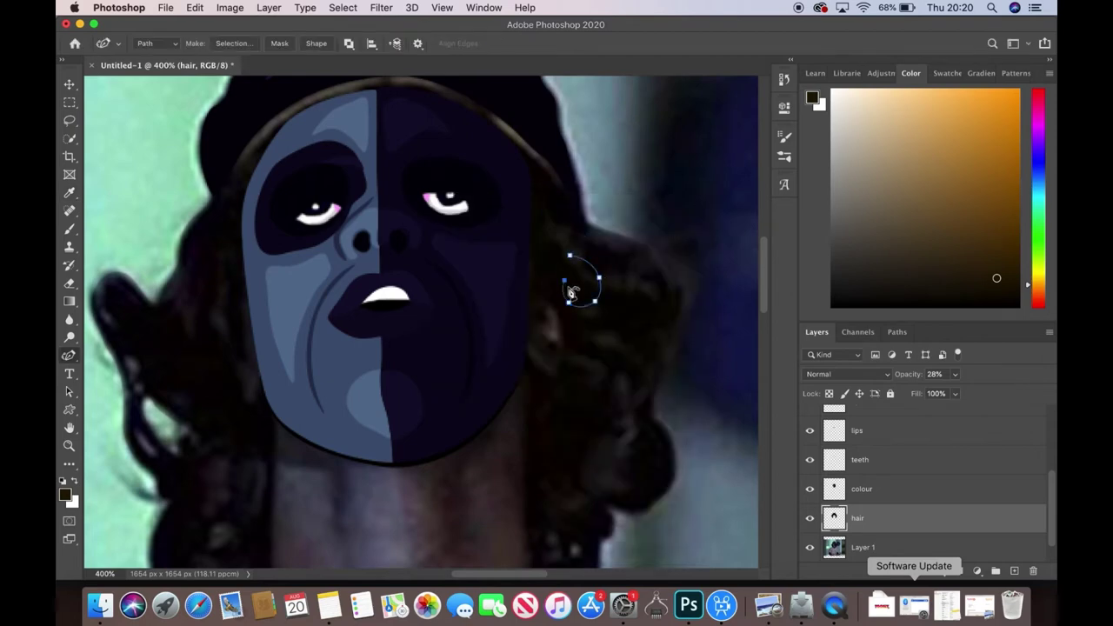
pyautogui.rightClick(598, 287)
pyautogui.click(636, 389)
# - Draw a bent strand line on the right hair and fill it with colour
pyautogui.click(565, 315)
pyautogui.moveTo(568, 342); pyautogui.dragTo(591, 365)
pyautogui.rightClick(574, 347)
pyautogui.click(609, 435)
pyautogui.click(651, 224)
pyautogui.click(613, 299)
# - Start another strand curve on the right hair, then delete its path
pyautogui.click(635, 298)
pyautogui.click(638, 364)
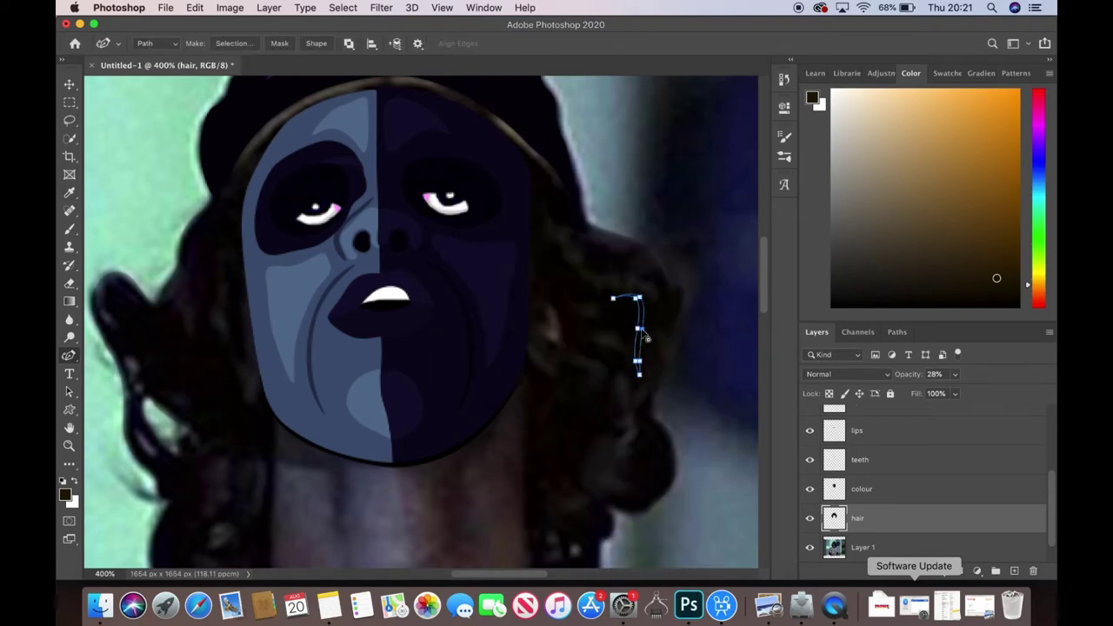
pyautogui.rightClick(641, 365)
pyautogui.click(658, 232)
pyautogui.press('Delete')
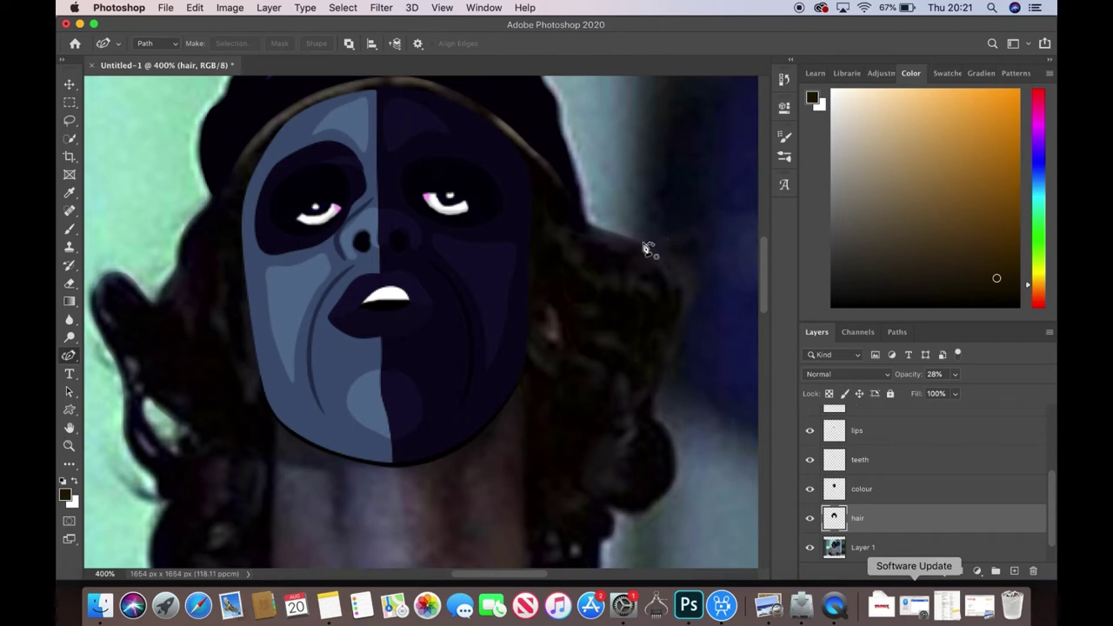
# - Fill a traced wavy strand on the right hair and restore the layer's full opacity
pyautogui.click(554, 392)
pyautogui.click(576, 406)
pyautogui.click(607, 425)
pyautogui.click(606, 447)
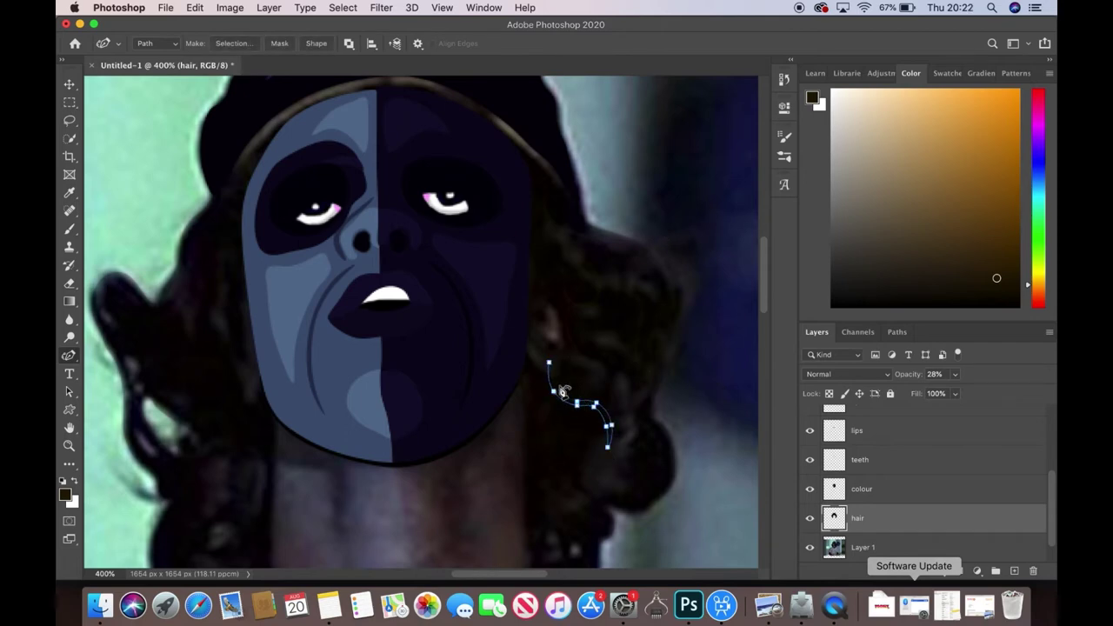
pyautogui.rightClick(616, 435)
pyautogui.click(648, 522)
pyautogui.click(646, 231)
pyautogui.press('Delete')
pyautogui.press('0')
pyautogui.moveTo(763, 281)
pyautogui.mouseDown()
pyautogui.moveTo(763, 256)
pyautogui.moveTo(763, 296)
pyautogui.mouseUp()
# - Turn a curve near the neck into a thin brown strand line
pyautogui.click(561, 371)
pyautogui.click(548, 408)
pyautogui.click(555, 434)
pyautogui.click(579, 437)
pyautogui.rightClick(552, 424)
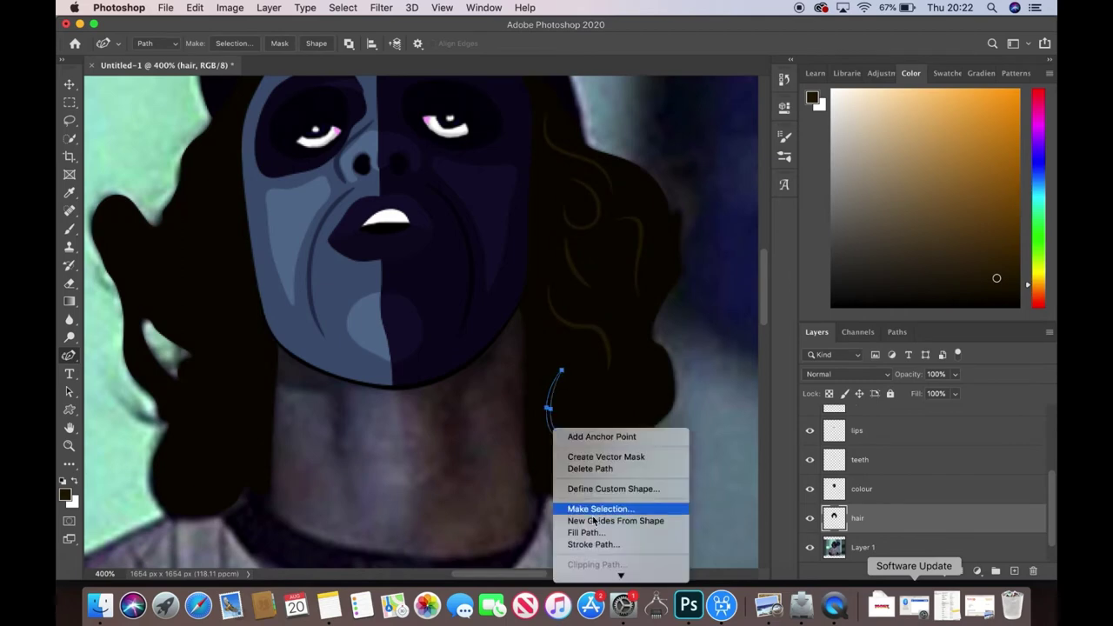
pyautogui.press('Delete')
pyautogui.click(991, 293)
# - Add two more thin strand lines across the hair, one lower down
pyautogui.click(565, 360)
pyautogui.click(548, 419)
pyautogui.click(574, 399)
pyautogui.rightClick(559, 356)
pyautogui.click(600, 380)
pyautogui.click(600, 369)
pyautogui.click(625, 399)
pyautogui.click(652, 386)
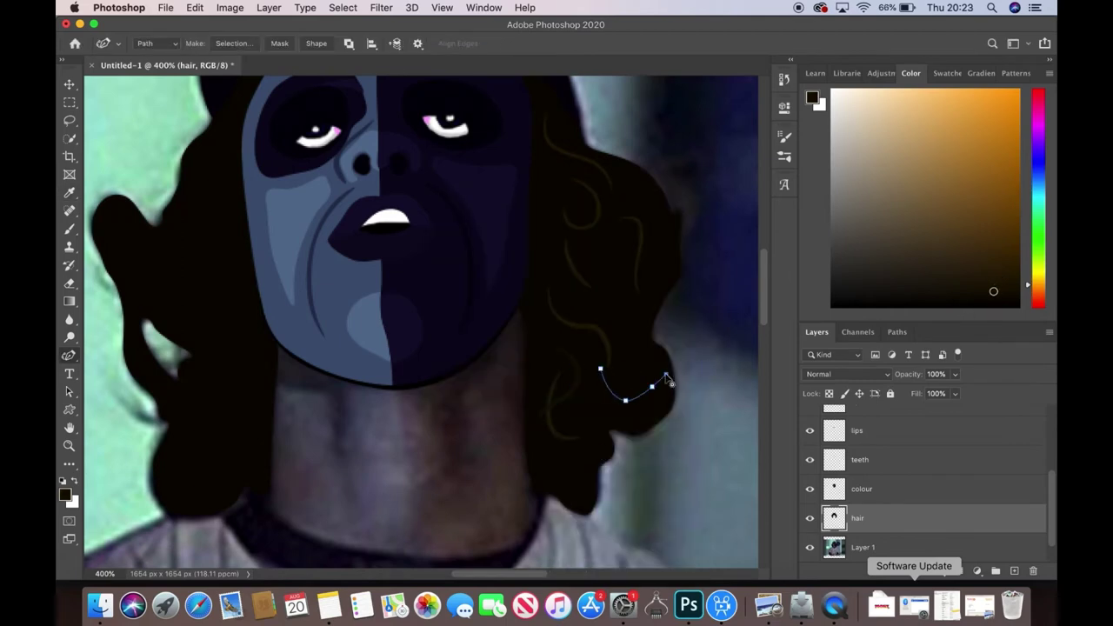
pyautogui.rightClick(616, 376)
pyautogui.click(658, 465)
# - Draw a strand curve higher up on the hair and fill it with colour
pyautogui.click(608, 266)
pyautogui.click(612, 321)
pyautogui.click(639, 336)
pyautogui.click(643, 351)
pyautogui.rightClick(614, 306)
pyautogui.click(658, 365)
pyautogui.click(651, 224)
pyautogui.click(507, 230)
# - Reshape a short strand, then apply a four-point strand curve and drop its path
pyautogui.click(532, 244)
pyautogui.click(558, 286)
pyautogui.moveTo(548, 268); pyautogui.dragTo(518, 233)
pyautogui.press('Return')
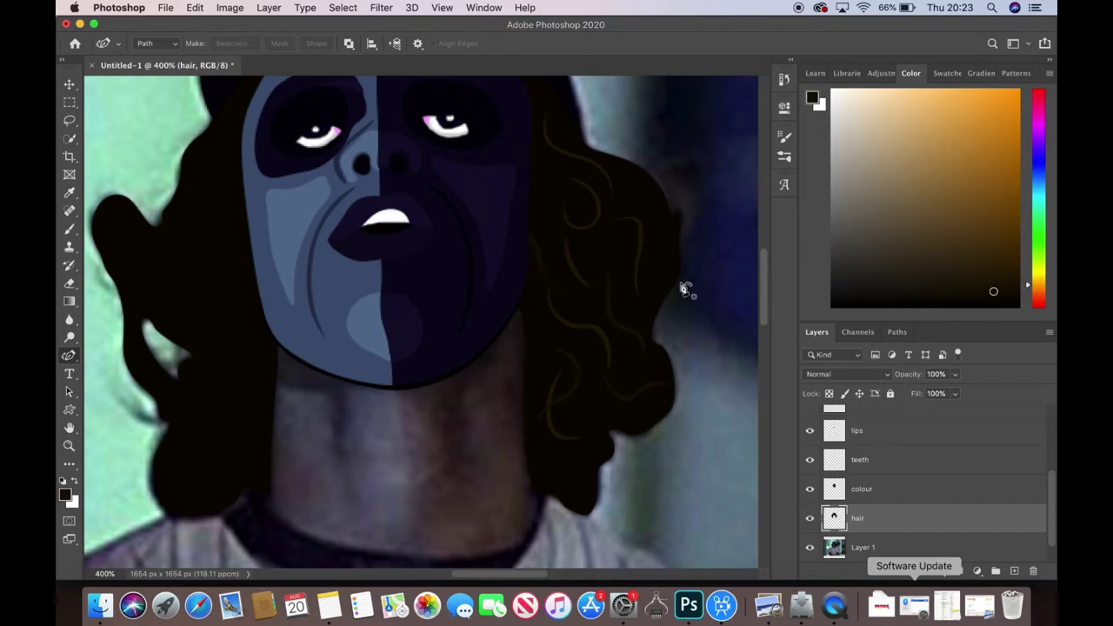
pyautogui.scroll(3, 601, 266)
pyautogui.click(541, 294)
pyautogui.click(568, 277)
pyautogui.click(592, 289)
pyautogui.click(616, 294)
pyautogui.rightClick(545, 294)
pyautogui.click(574, 385)
# - Hide the reference photo and delete a stray path on the left hair
pyautogui.hscroll(-5, 661, 261)
pyautogui.click(810, 547)
pyautogui.scroll(-3, 763, 301)
pyautogui.click(346, 245)
pyautogui.rightClick(346, 249)
pyautogui.click(385, 363)
# - Draw a strand curve lower on the left hair, then remove the path
pyautogui.click(302, 368)
pyautogui.click(337, 365)
pyautogui.click(351, 387)
pyautogui.rightClick(346, 376)
pyautogui.click(391, 407)
pyautogui.scroll(-3, 761, 314)
# - Trace a long strand along the lower left hair, fill it, and clear the path
pyautogui.click(297, 424)
pyautogui.click(297, 458)
pyautogui.click(329, 478)
pyautogui.click(360, 459)
pyautogui.click(360, 415)
pyautogui.click(367, 351)
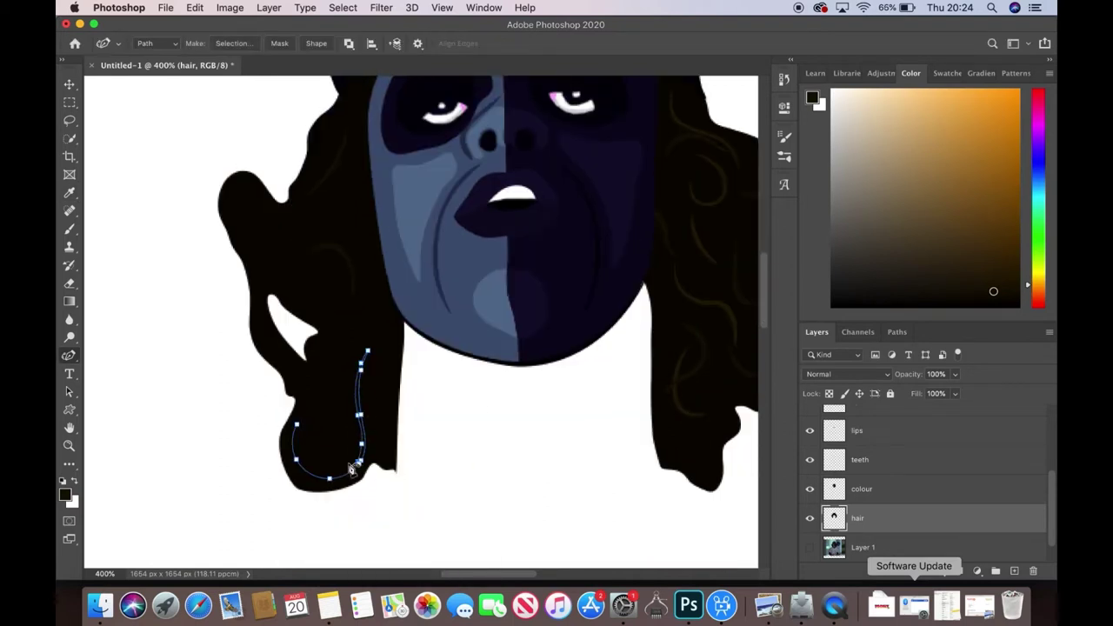
pyautogui.rightClick(293, 422)
pyautogui.click(331, 503)
pyautogui.click(649, 236)
pyautogui.press('BackSpace')
# - Try curves on the upper-left curl and along the face edge, deleting both
pyautogui.click(257, 249)
pyautogui.click(275, 234)
pyautogui.rightClick(254, 244)
pyautogui.click(296, 274)
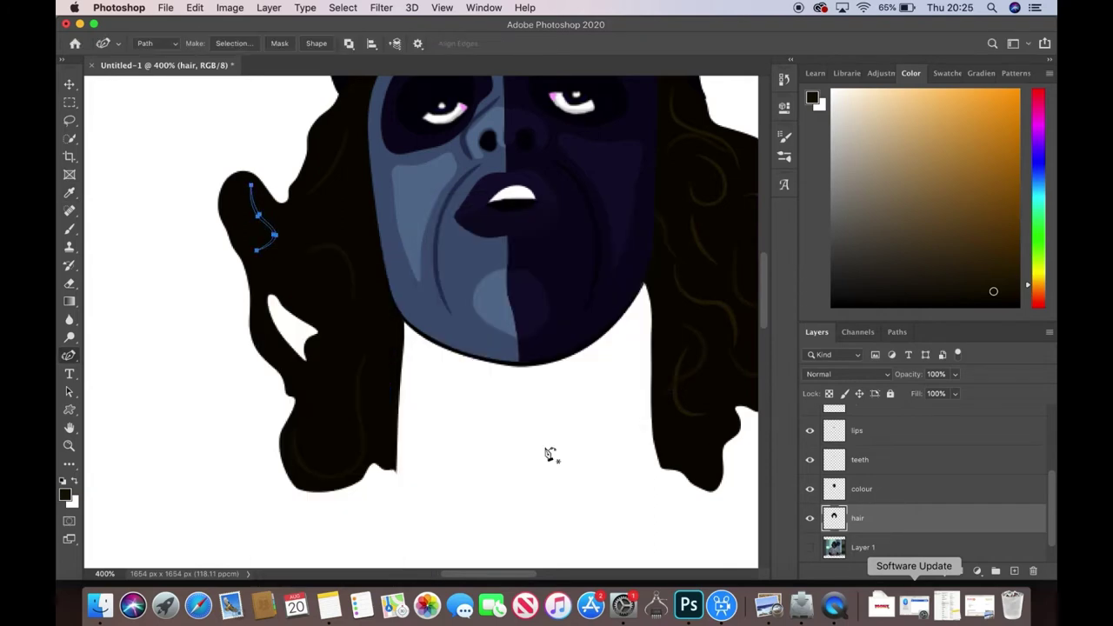
pyautogui.scroll(3, 551, 454)
pyautogui.click(376, 155)
pyautogui.click(354, 207)
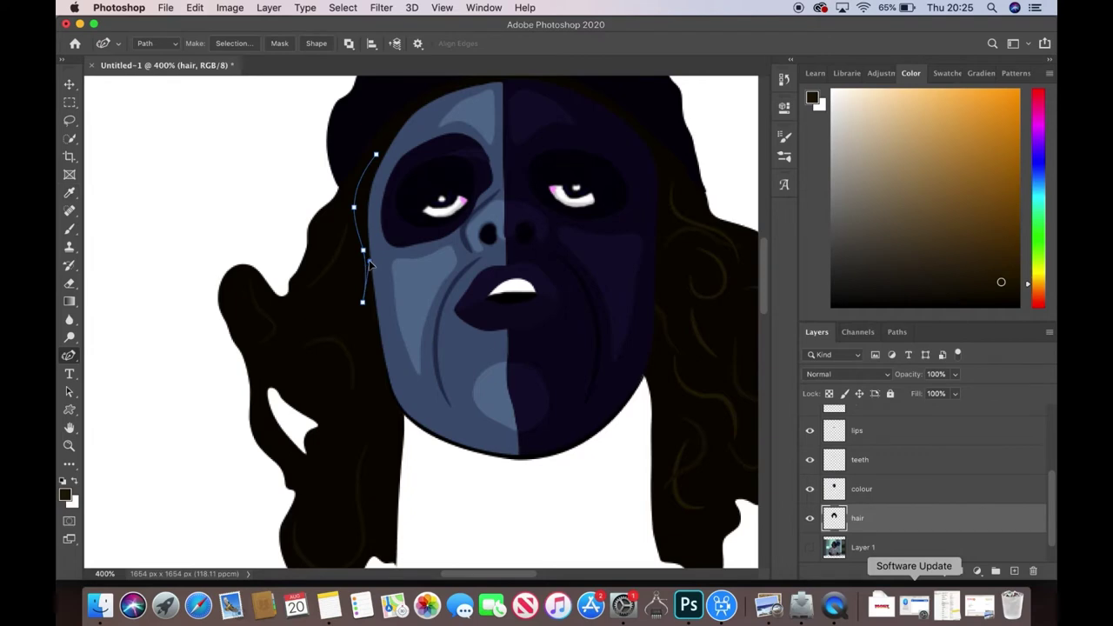
pyautogui.rightClick(375, 151)
pyautogui.click(408, 189)
# - Draw a four-point curve down the left hair and fill it
pyautogui.click(334, 309)
pyautogui.click(319, 330)
pyautogui.click(319, 358)
pyautogui.click(308, 386)
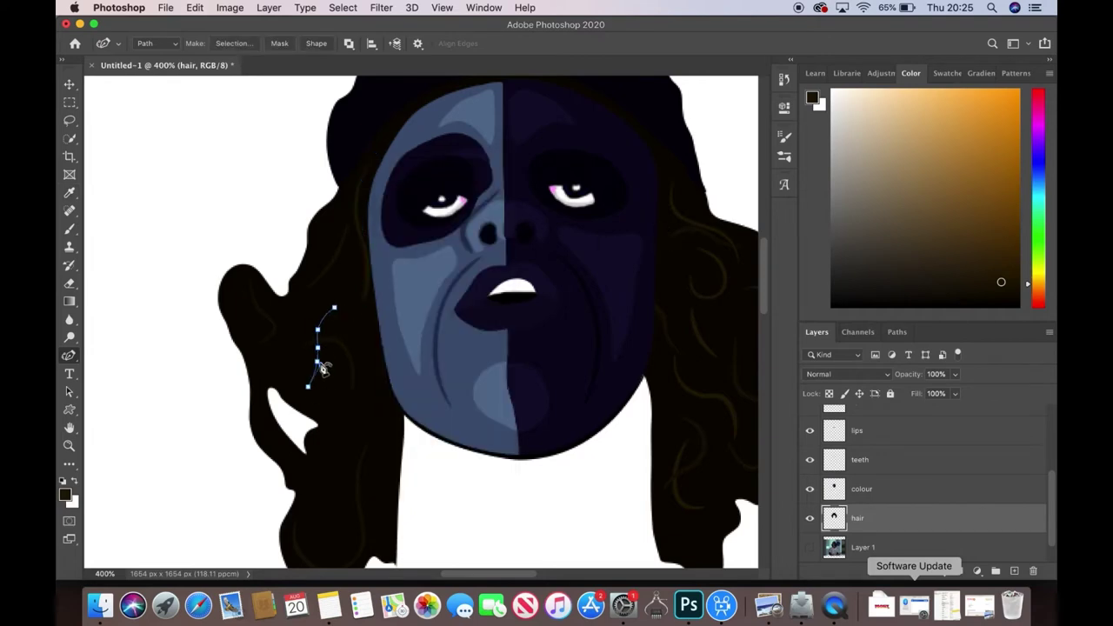
pyautogui.rightClick(339, 315)
pyautogui.press('Return')
pyautogui.click(331, 273)
# - Draw a short curve on the left hair and discard it
pyautogui.click(308, 280)
pyautogui.click(301, 299)
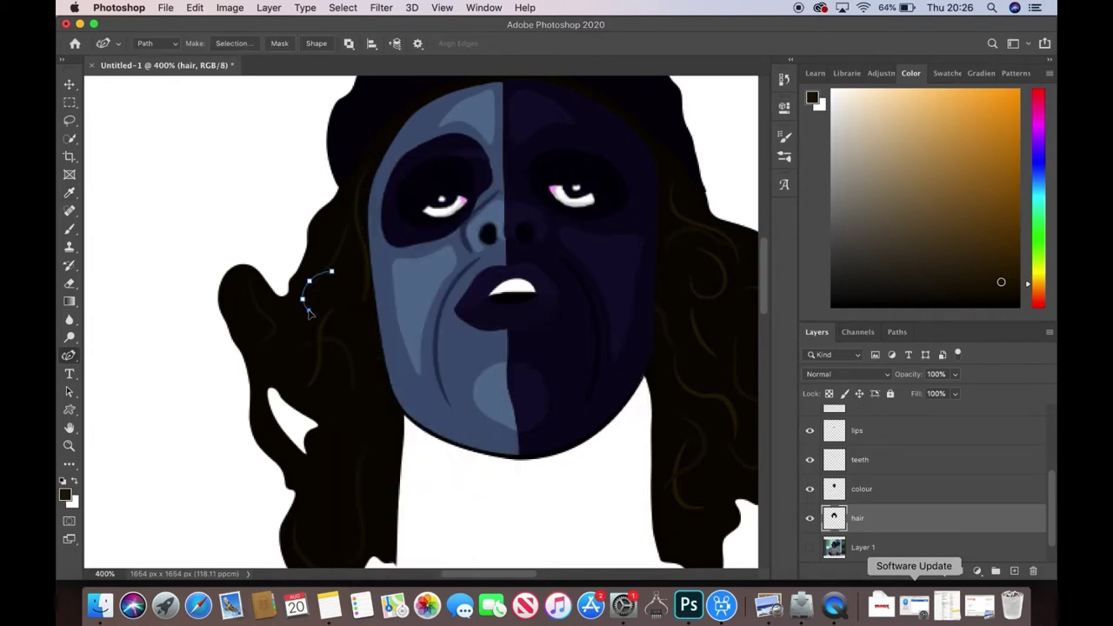
pyautogui.rightClick(327, 271)
pyautogui.scroll(-3, 326, 287)
pyautogui.click(333, 324)
# - Clear a last curved path on the hair and zoom out to view the whole face
pyautogui.click(372, 283)
pyautogui.click(361, 260)
pyautogui.press('Delete')
pyautogui.press('Delete')
pyautogui.click(283, 248)
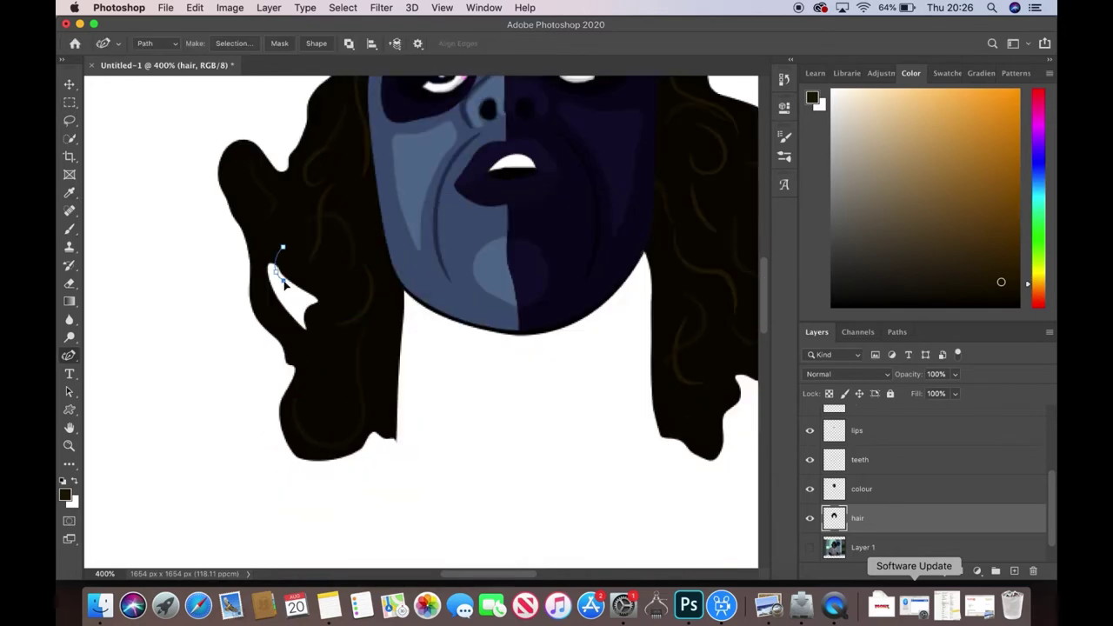
pyautogui.press('z')
pyautogui.keyDown('alt'); pyautogui.click(235, 380); pyautogui.keyUp('alt')
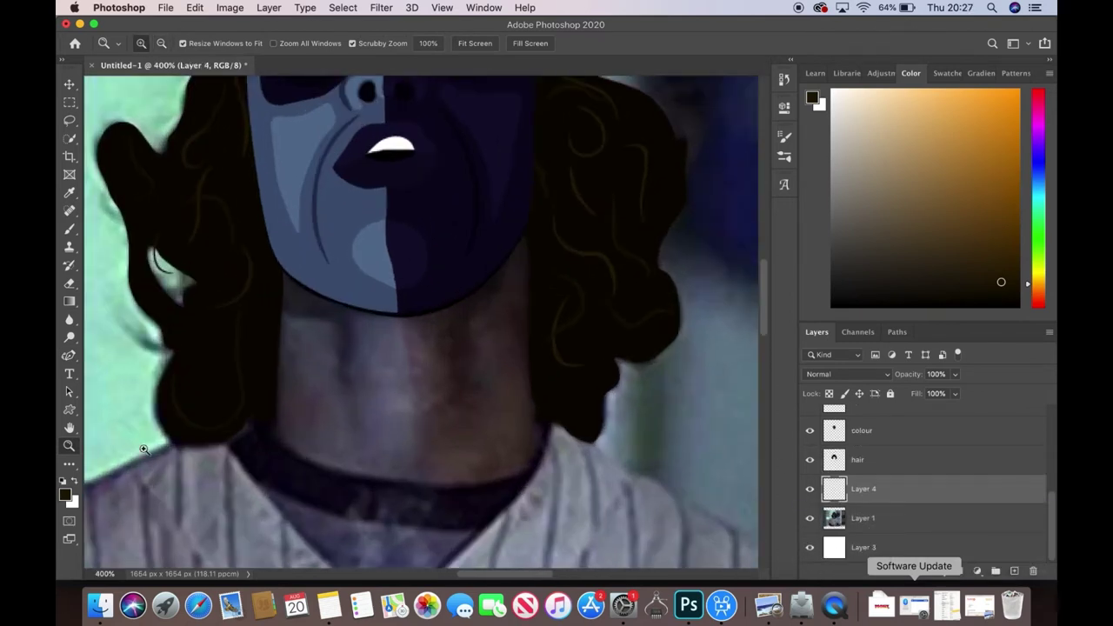
# - Trace the neck shape below the face with the Pen and fill it brown
pyautogui.click(144, 450)
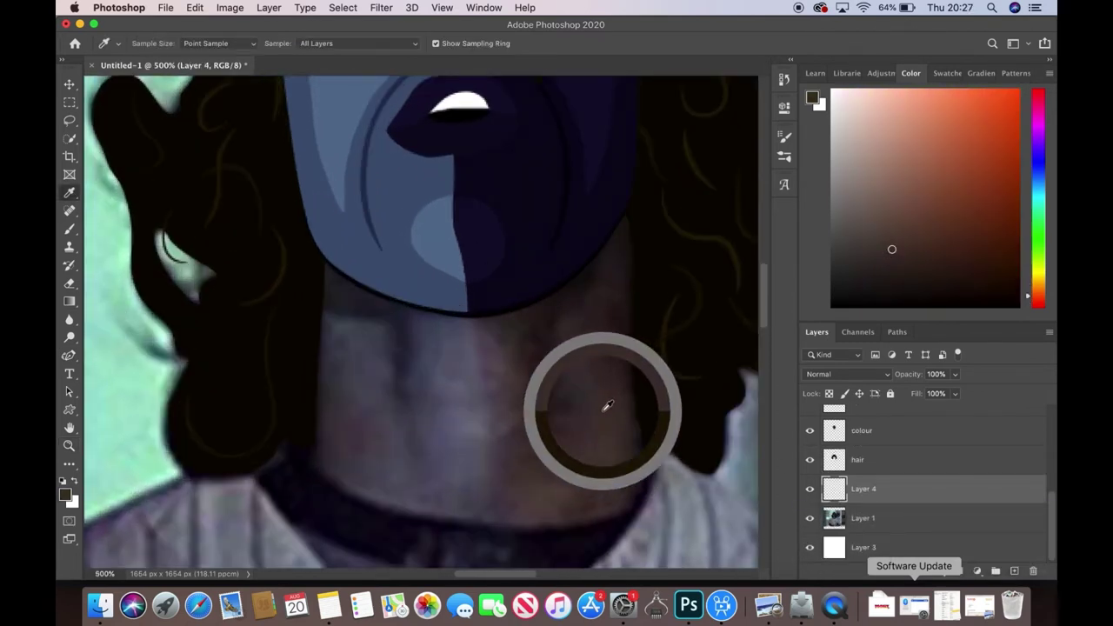
pyautogui.press('p')
pyautogui.click(300, 439)
pyautogui.click(358, 499)
pyautogui.click(514, 524)
pyautogui.click(646, 478)
pyautogui.click(643, 366)
pyautogui.click(643, 267)
pyautogui.click(574, 154)
pyautogui.click(373, 199)
pyautogui.click(300, 439)
pyautogui.rightClick(345, 427)
pyautogui.click(372, 517)
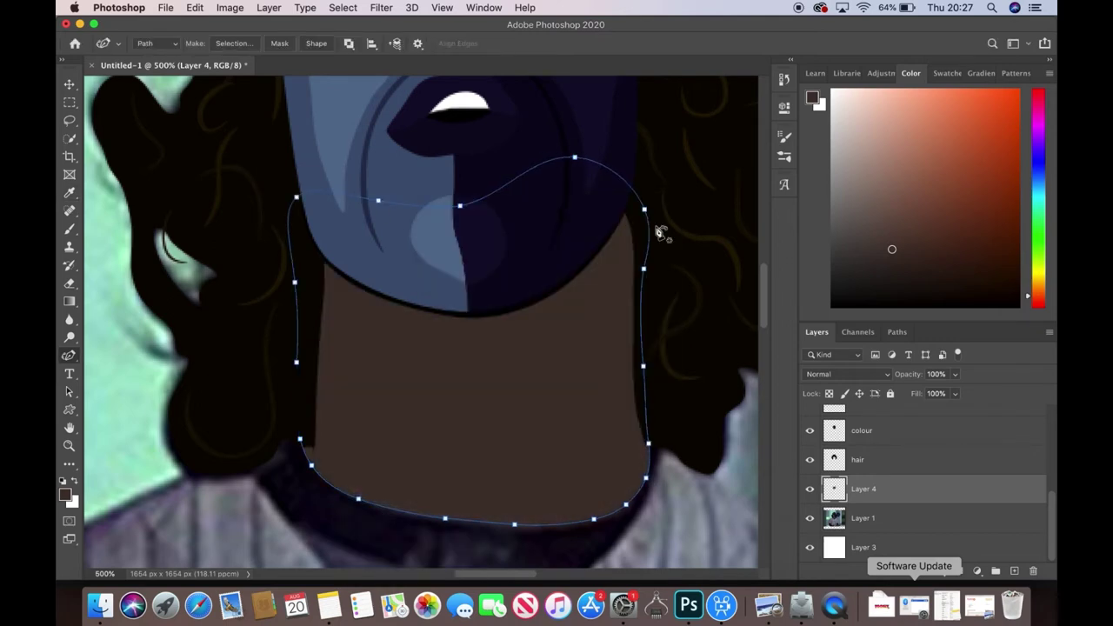
# - On the hair layer, paint black over the hair gap beside the neck
pyautogui.click(872, 463)
pyautogui.press('b')
pyautogui.press('d')
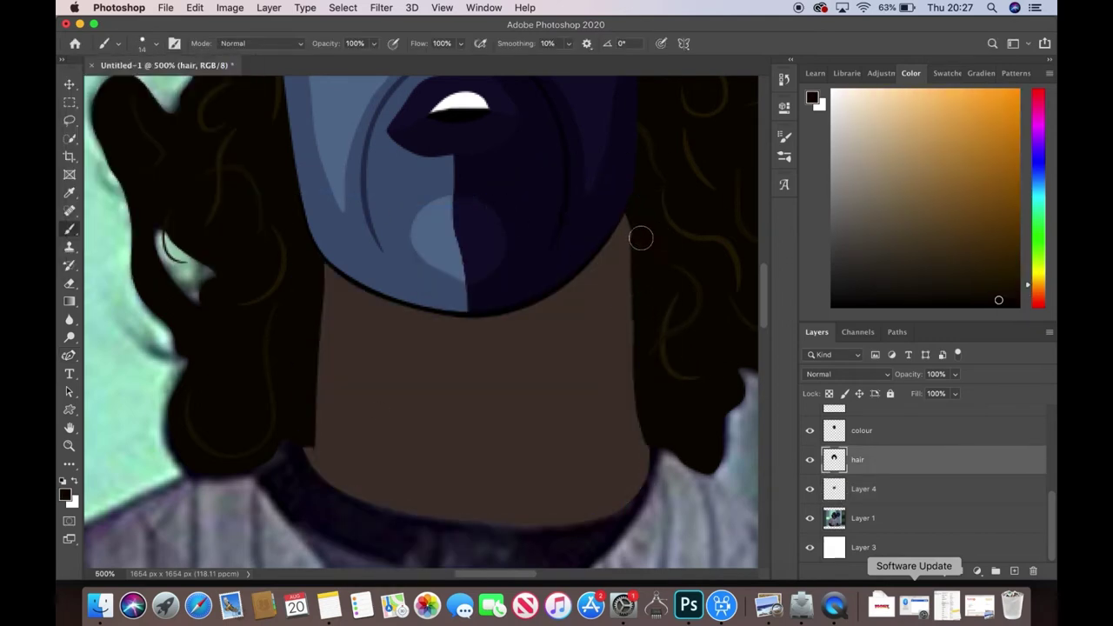
pyautogui.click(302, 440)
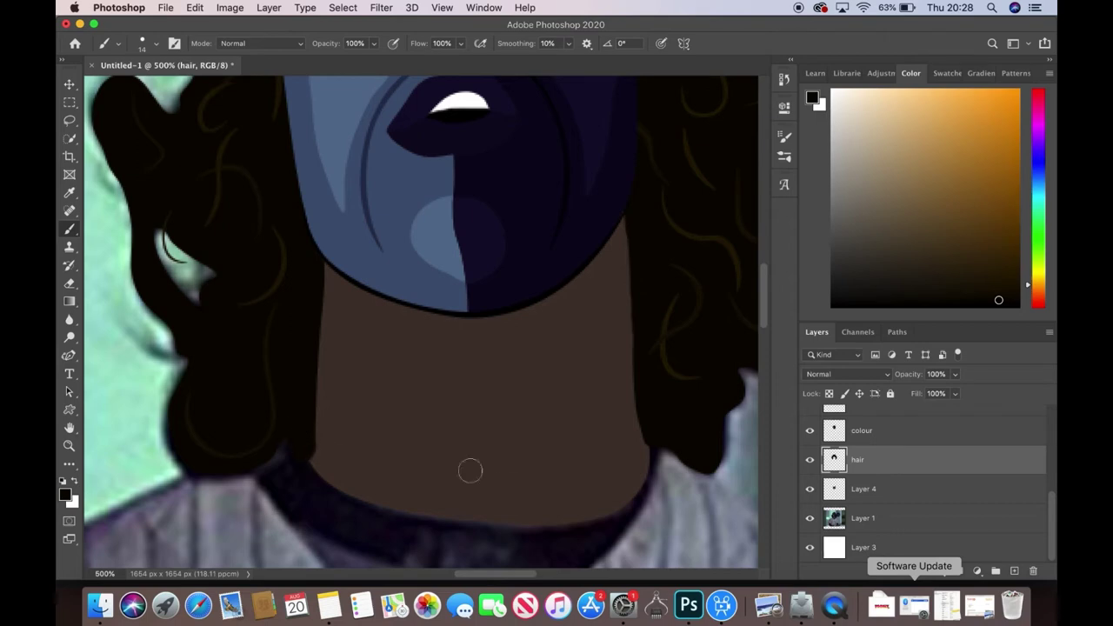
# - Rename the neck layer to 'neck'
pyautogui.doubleClick(861, 488)
pyautogui.write('neck')
pyautogui.press('Return')
pyautogui.press('i')
pyautogui.click(518, 368)
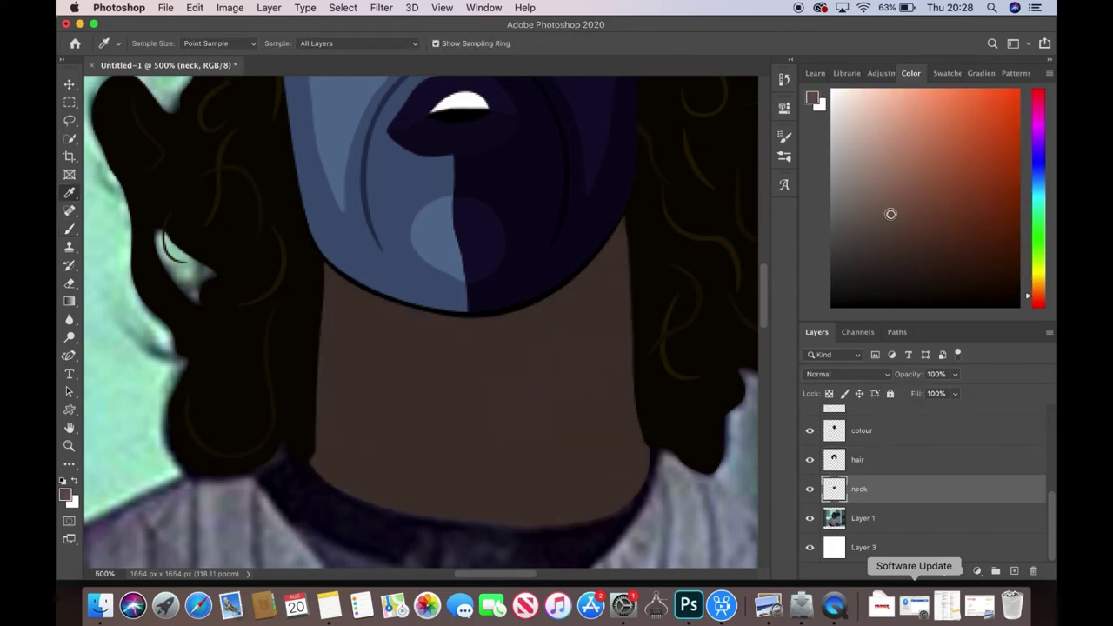
# - Outline a highlight area on the neck and fill it lighter brown
pyautogui.press('p')
pyautogui.click(603, 274)
pyautogui.click(543, 330)
pyautogui.click(475, 341)
pyautogui.click(479, 470)
pyautogui.click(543, 495)
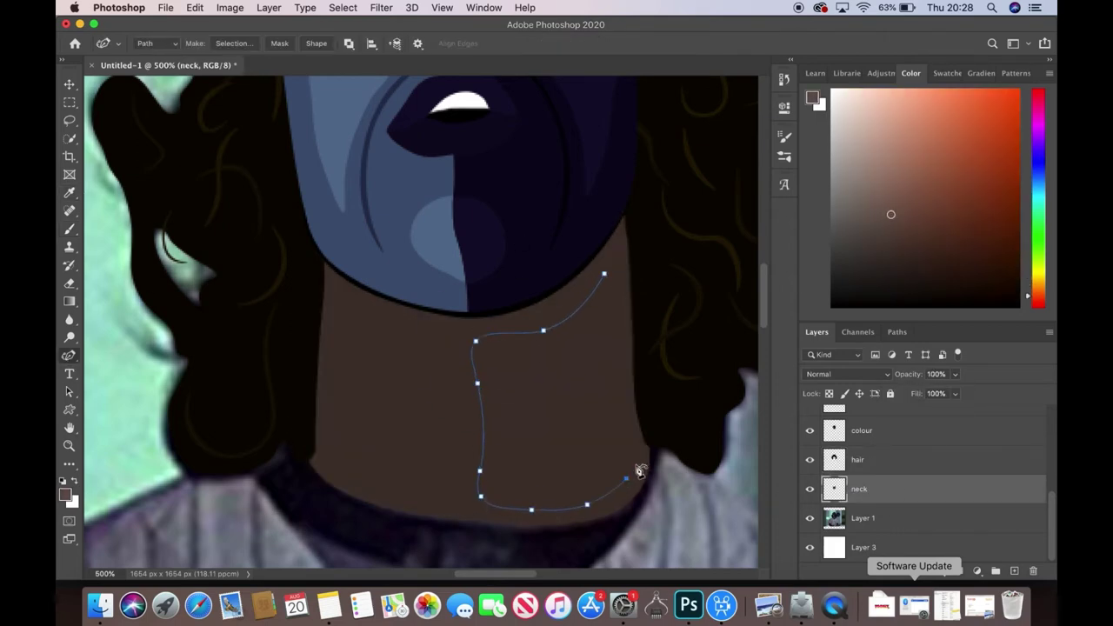
pyautogui.rightClick(514, 426)
pyautogui.click(562, 501)
pyautogui.click(653, 224)
pyautogui.click(890, 271)
# - Stroke a short dark crease on the neck and sample the face's dark blue-grey
pyautogui.click(499, 357)
pyautogui.click(507, 384)
pyautogui.rightClick(510, 389)
pyautogui.click(557, 476)
pyautogui.click(660, 231)
pyautogui.press('Return')
pyautogui.press('i')
pyautogui.click(915, 207)
pyautogui.click(955, 374)
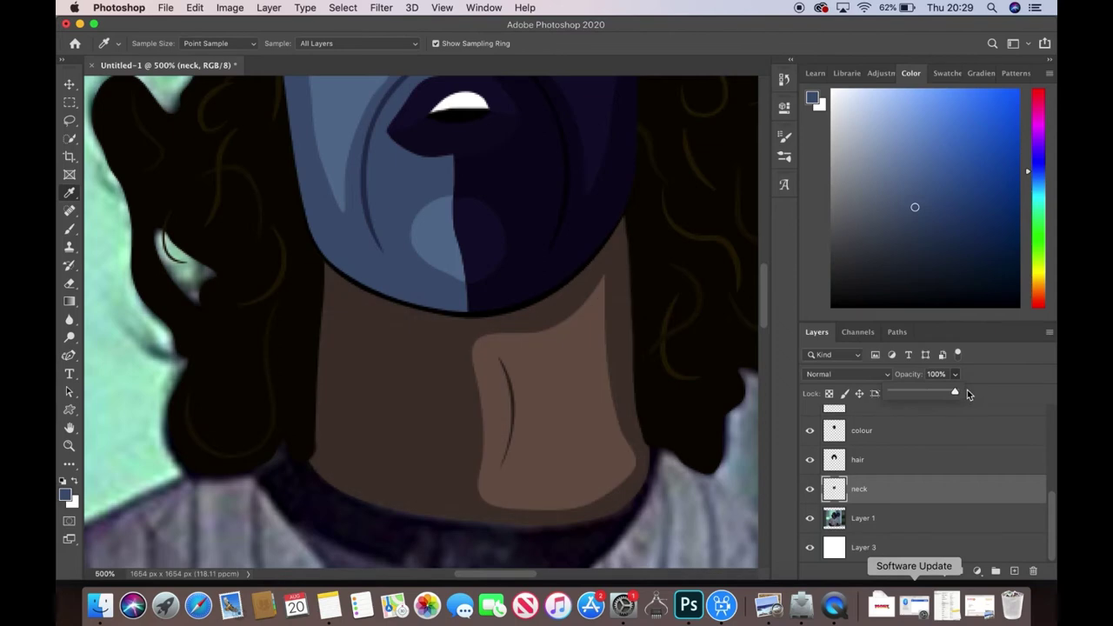
pyautogui.click(69, 357)
# - Trace an area under the face on the neck's left and fill it neck brown
pyautogui.click(305, 456)
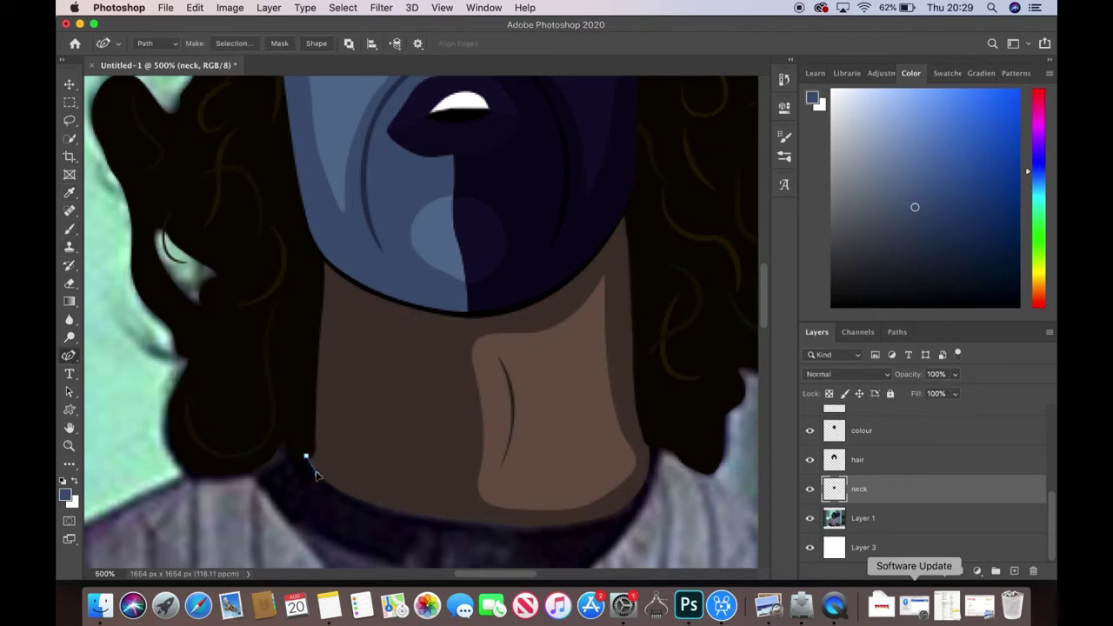
pyautogui.press('BackSpace')
pyautogui.press('BackSpace')
pyautogui.click(377, 473)
pyautogui.press('-')
pyautogui.rightClick(69, 357)
pyautogui.click(130, 382)
pyautogui.click(482, 337)
pyautogui.click(417, 338)
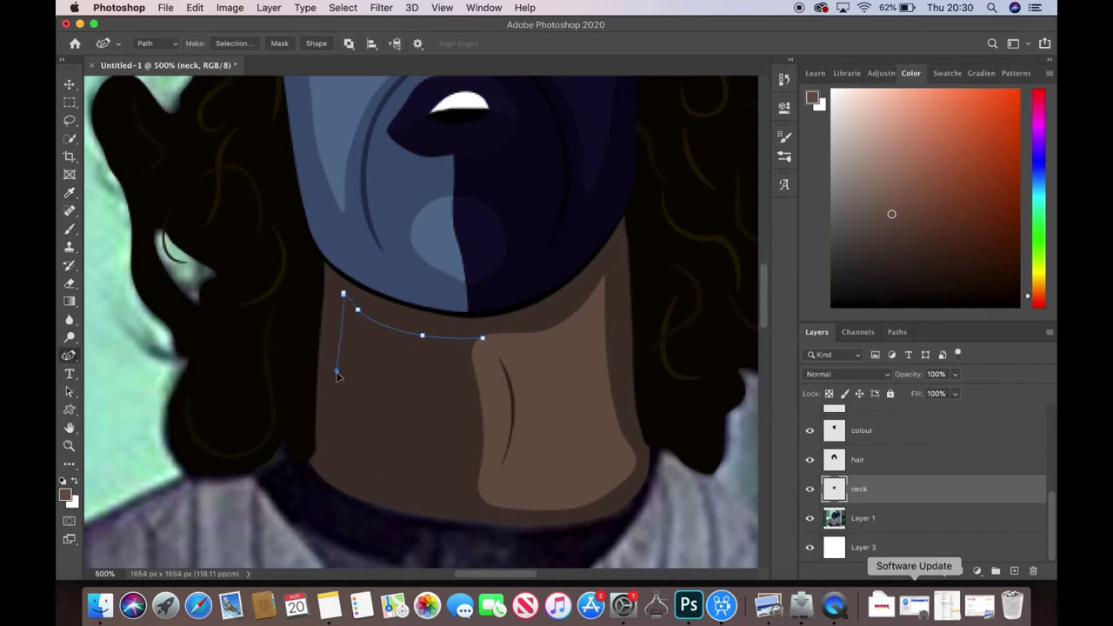
pyautogui.rightClick(487, 348)
pyautogui.click(522, 420)
# - Draw a second crease on the neck and fill it with a darker colour
pyautogui.press('i')
pyautogui.click(518, 396)
pyautogui.press('p')
pyautogui.click(454, 354)
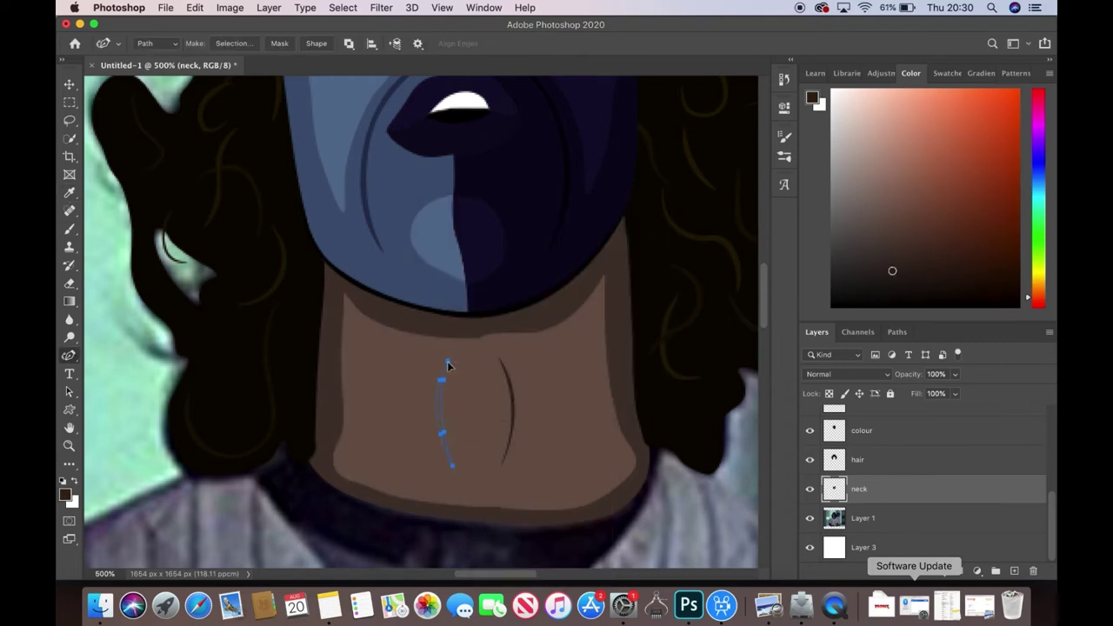
pyautogui.rightClick(439, 419)
pyautogui.click(472, 524)
pyautogui.click(652, 236)
# - Outline the neck's left half and bring up Fill Path for it
pyautogui.press('i')
pyautogui.click(417, 261)
pyautogui.press('p')
pyautogui.click(467, 307)
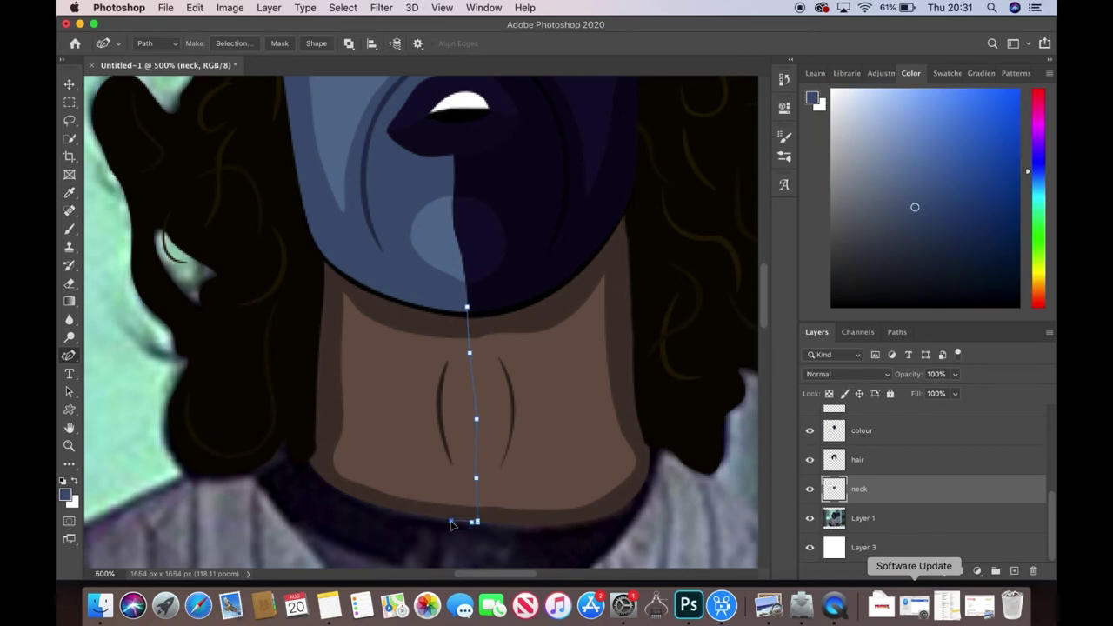
pyautogui.click(308, 459)
pyautogui.click(390, 277)
pyautogui.click(466, 307)
pyautogui.rightClick(437, 320)
pyautogui.click(472, 415)
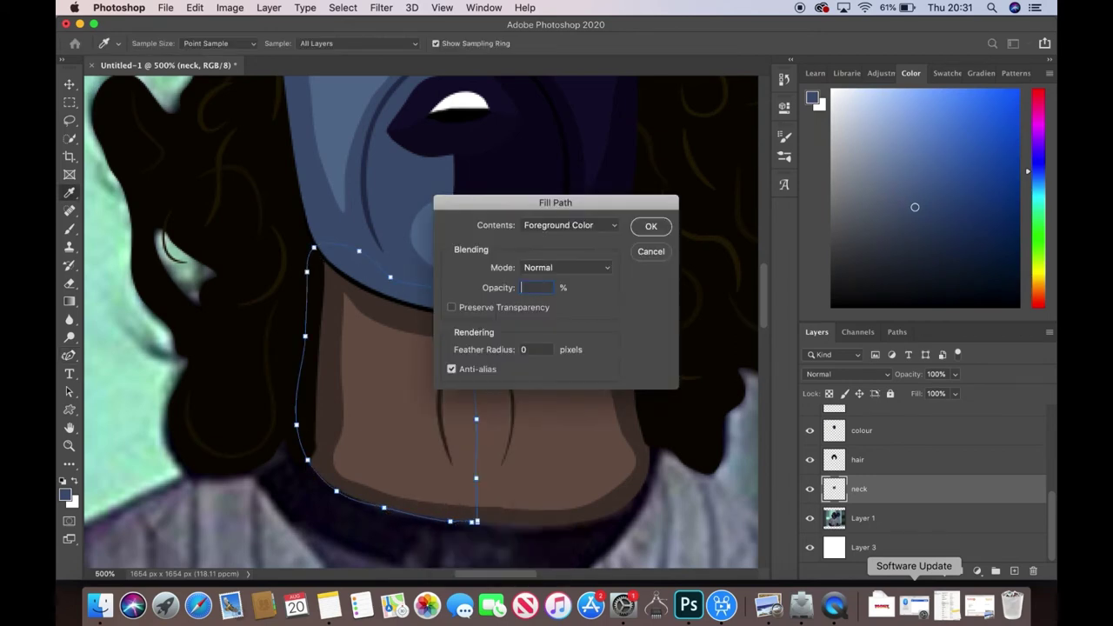
# - Undo the fill, add a new layer, and fill the left-half outline grey-blue there
pyautogui.click(651, 224)
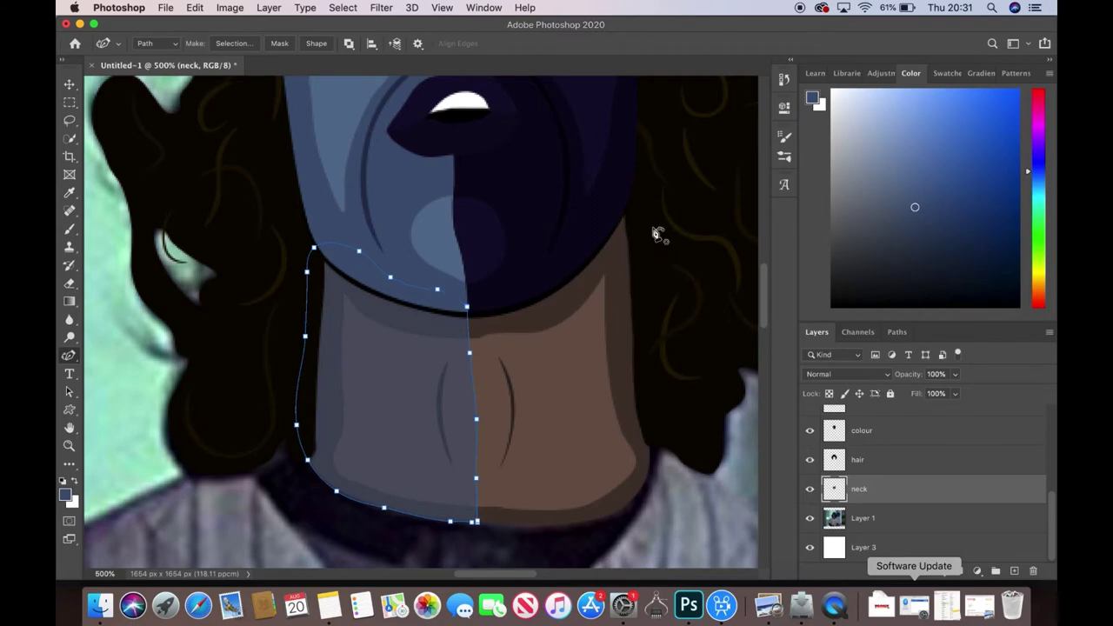
pyautogui.hotkey('ctrl', 'z')
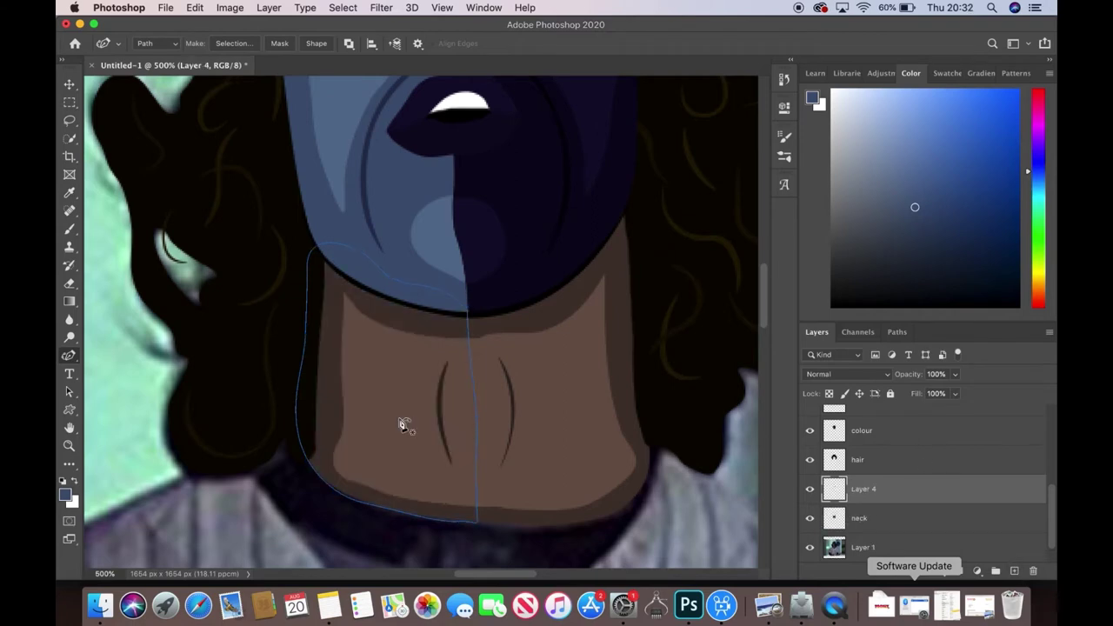
pyautogui.click(1014, 571)
pyautogui.rightClick(430, 470)
pyautogui.click(465, 556)
pyautogui.click(652, 225)
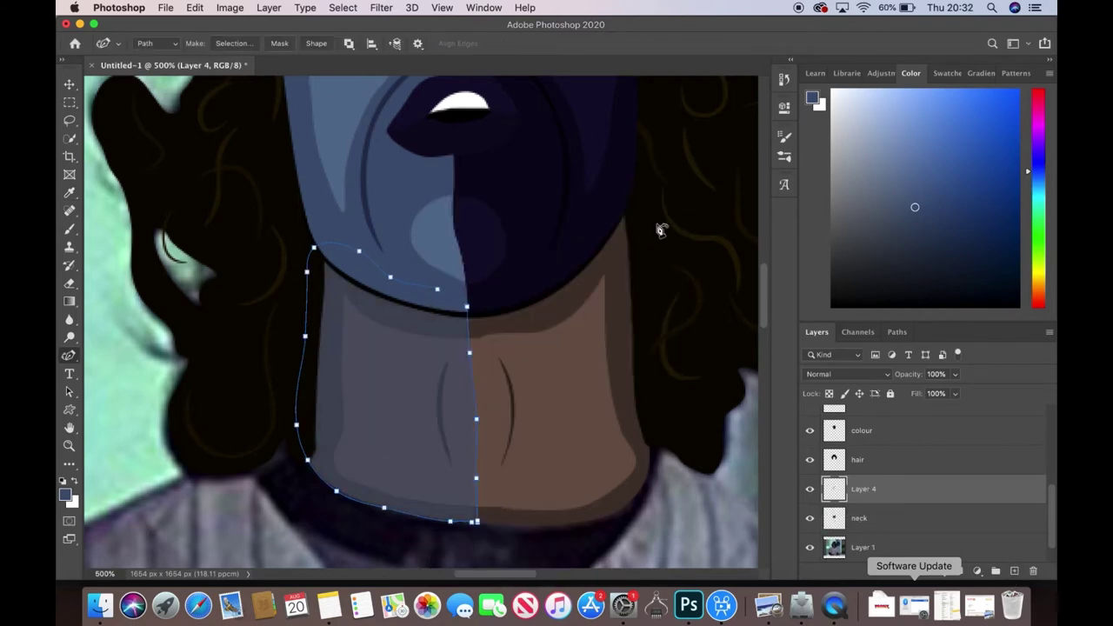
# - Erase a ragged edge along the grey-blue's bottom and set a 9 px brush
pyautogui.press('e')
pyautogui.click(106, 44)
pyautogui.click(111, 50)
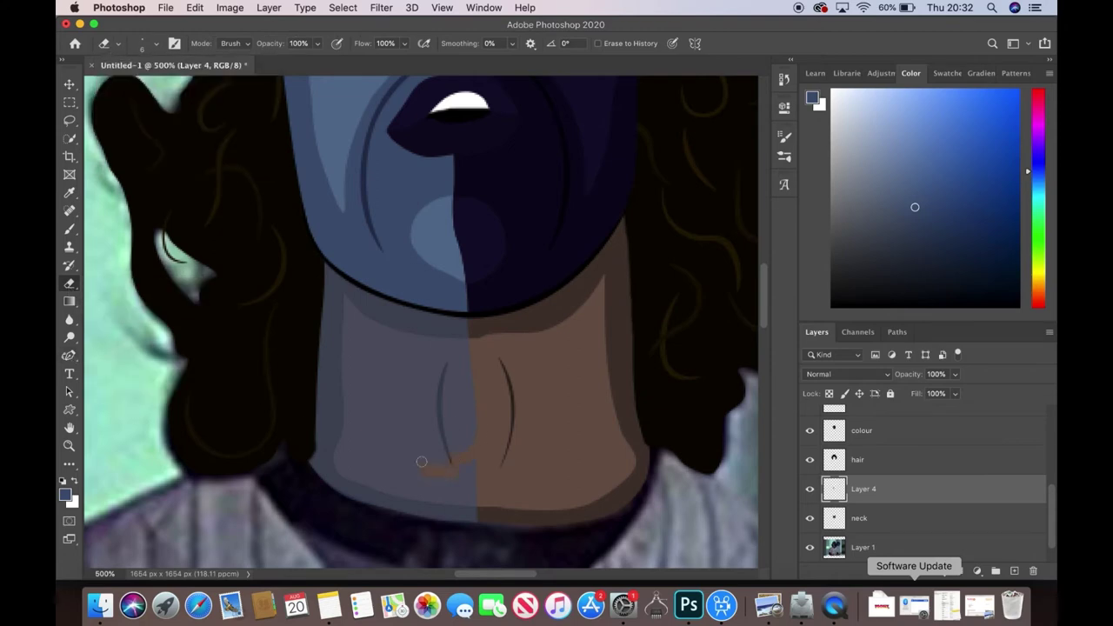
pyautogui.moveTo(329, 448); pyautogui.dragTo(404, 466)
pyautogui.click(142, 44)
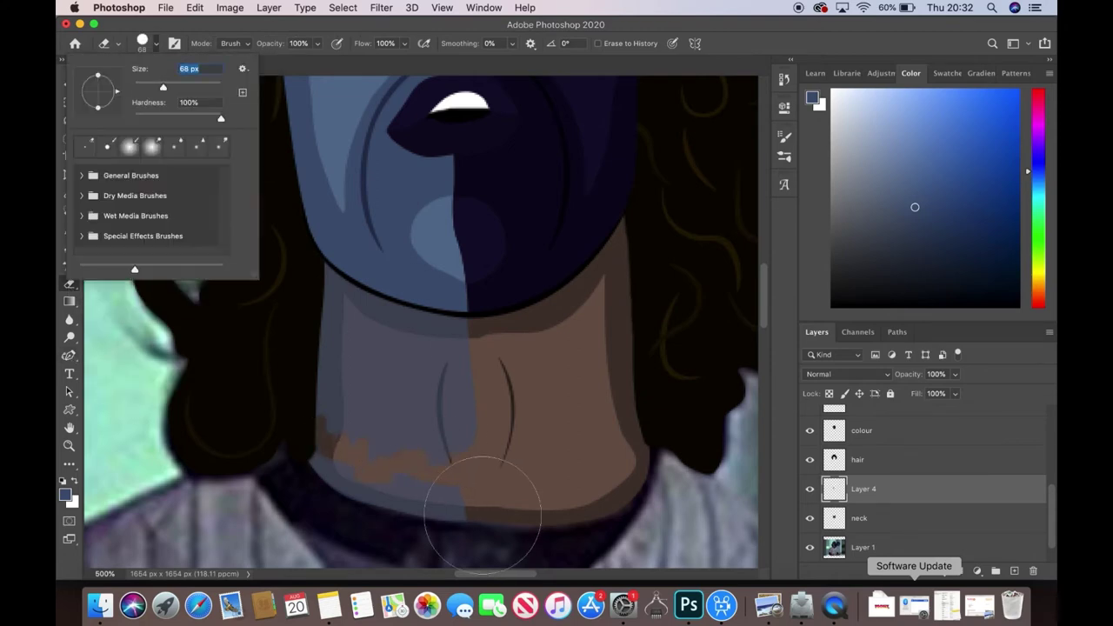
pyautogui.moveTo(348, 487); pyautogui.dragTo(452, 513)
pyautogui.press('b')
pyautogui.click(152, 45)
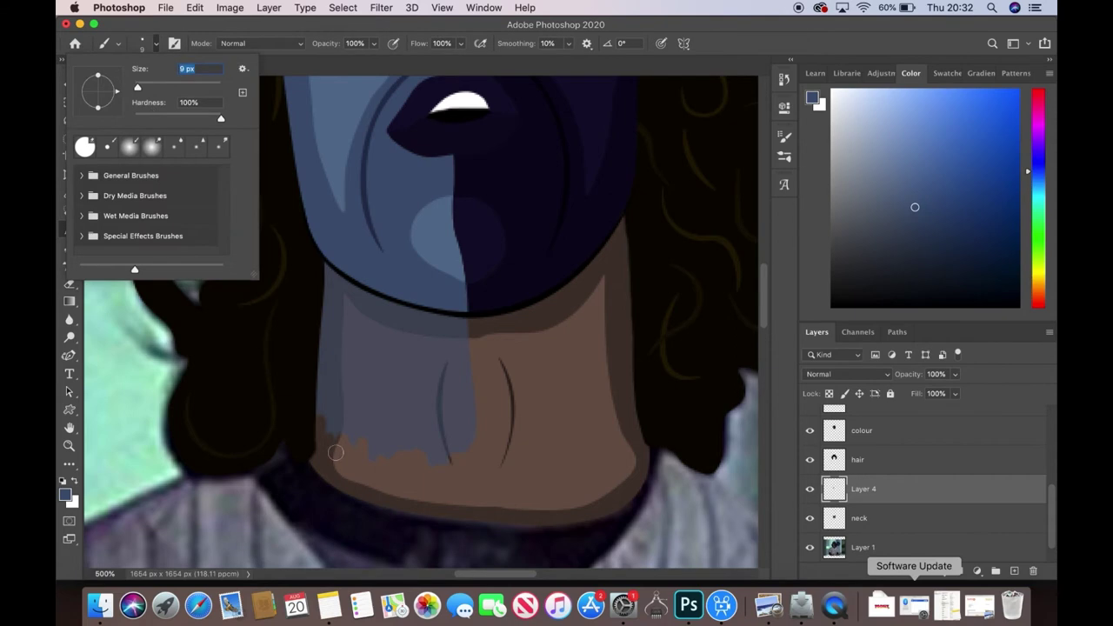
pyautogui.press('Return')
# - Rename the grey-blue layer 'neck paint', check against the reference, and add a new layer
pyautogui.click(70, 446)
pyautogui.press('super+minus')
pyautogui.press('super+minus')
pyautogui.press('super+minus')
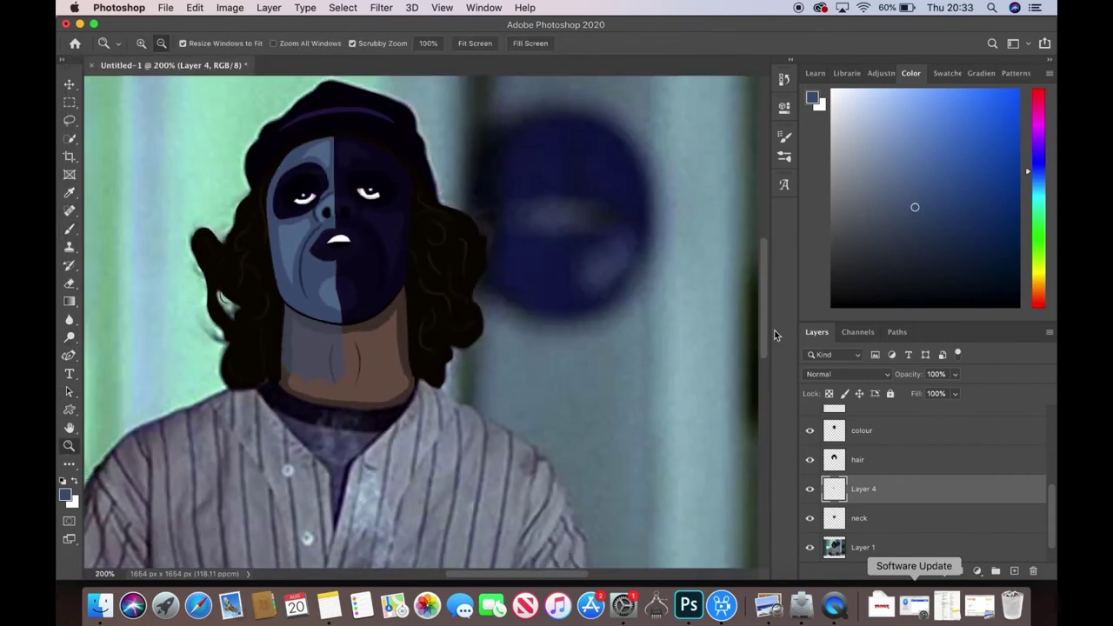
pyautogui.scroll(-5, 417, 322)
pyautogui.doubleClick(863, 489)
pyautogui.write('neck p')
pyautogui.press('Return')
pyautogui.click(810, 546)
pyautogui.click(810, 546)
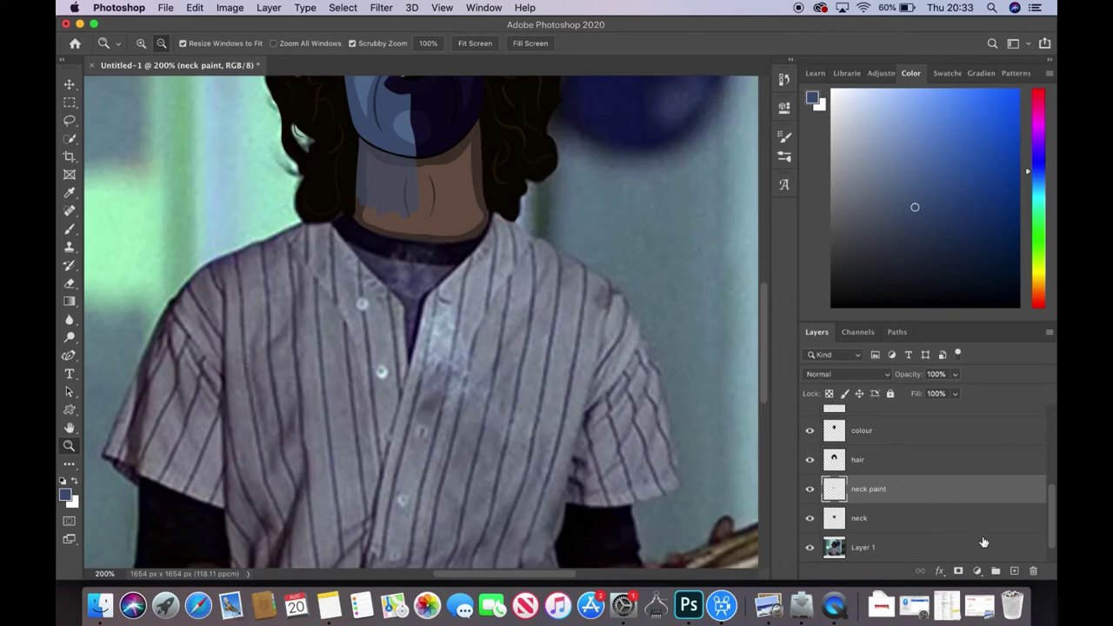
pyautogui.click(1013, 571)
pyautogui.doubleClick(864, 488)
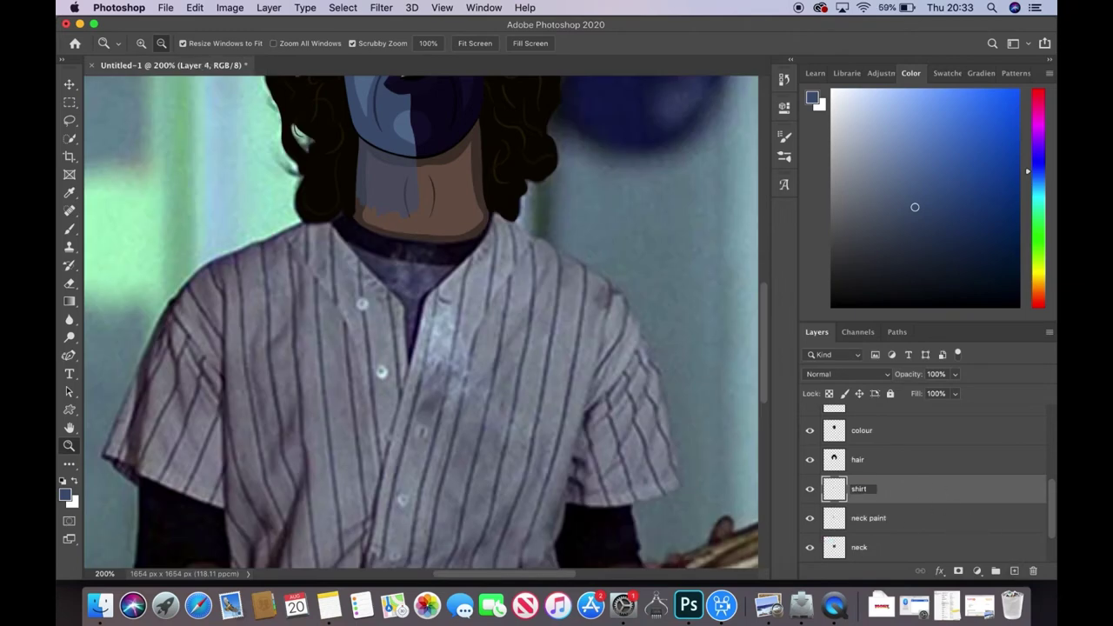
# - Name the new layer 'shirt', move it below the neck, and begin the collar outline
pyautogui.press('Return')
pyautogui.moveTo(348, 217); pyautogui.dragTo(417, 217)
pyautogui.press('p')
pyautogui.click(225, 195)
pyautogui.click(193, 211)
pyautogui.click(165, 231)
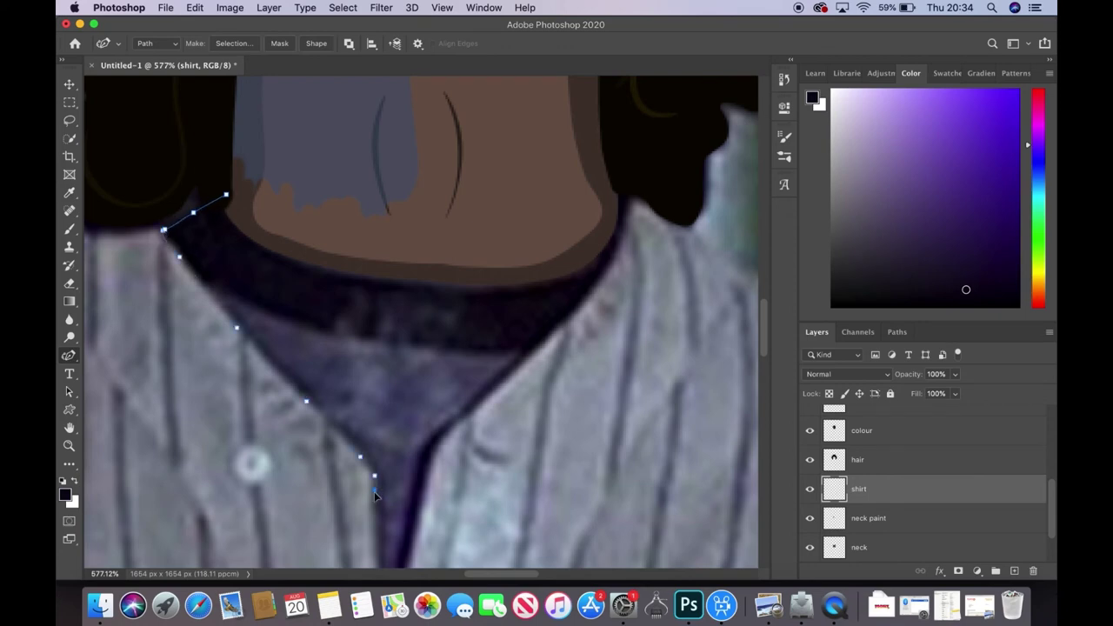
pyautogui.scroll(-5, 375, 495)
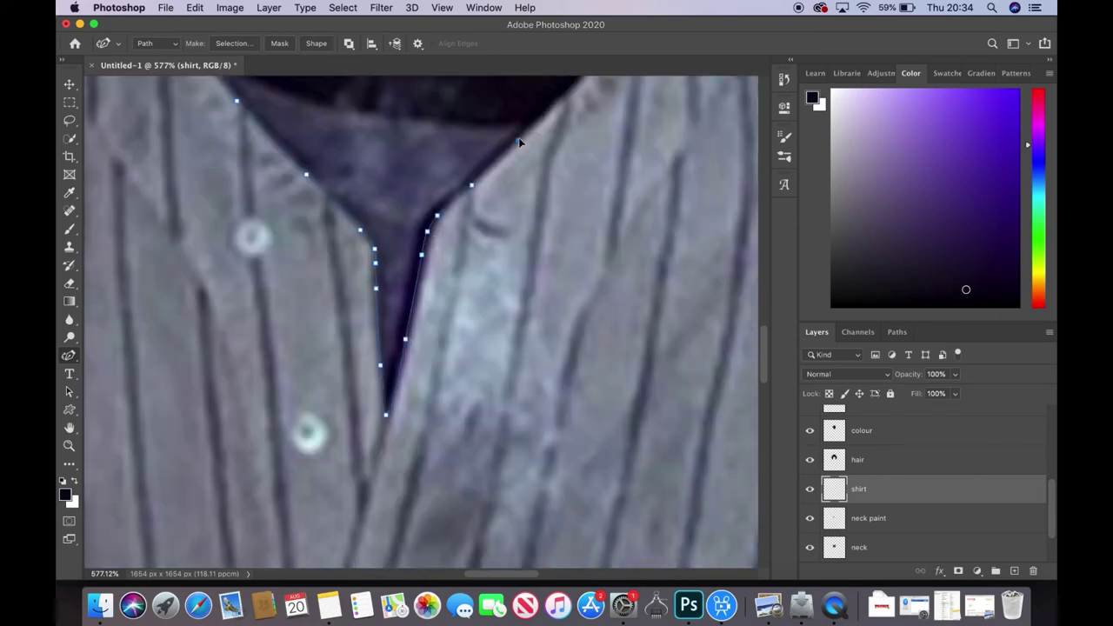
pyautogui.scroll(6, 590, 352)
pyautogui.moveTo(876, 499); pyautogui.dragTo(877, 505)
# - Fill the dark navy collar band and lower the shirt layer opacity to 62%
pyautogui.click(284, 251)
pyautogui.click(228, 226)
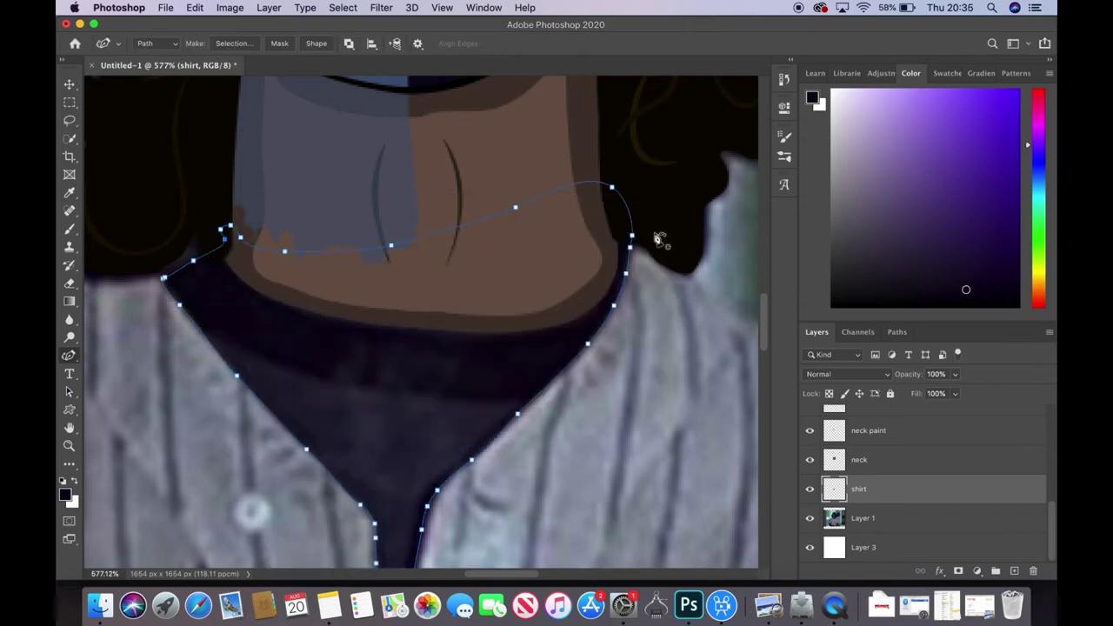
pyautogui.rightClick(499, 308)
pyautogui.click(534, 390)
pyautogui.write('6')
pyautogui.click(650, 226)
pyautogui.click(954, 374)
pyautogui.moveTo(914, 393)
pyautogui.mouseDown()
pyautogui.moveTo(1013, 393)
pyautogui.moveTo(991, 393)
pyautogui.mouseUp()
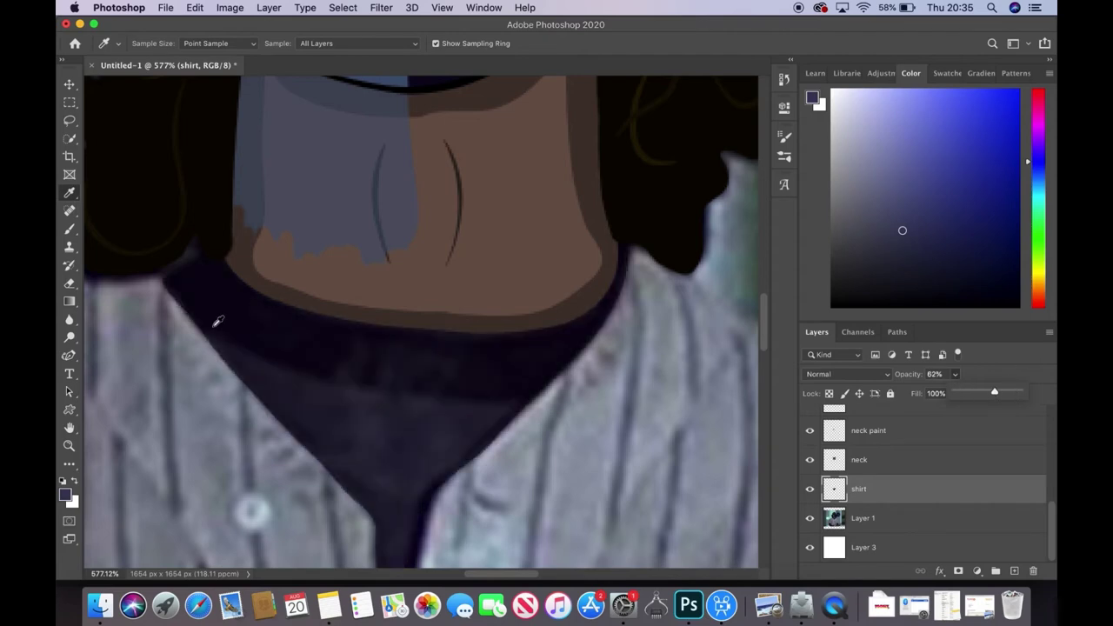
pyautogui.press('p')
pyautogui.click(202, 333)
# - Trace the V-neck opening down to its tip and fill it blue
pyautogui.click(246, 355)
pyautogui.click(317, 380)
pyautogui.click(395, 394)
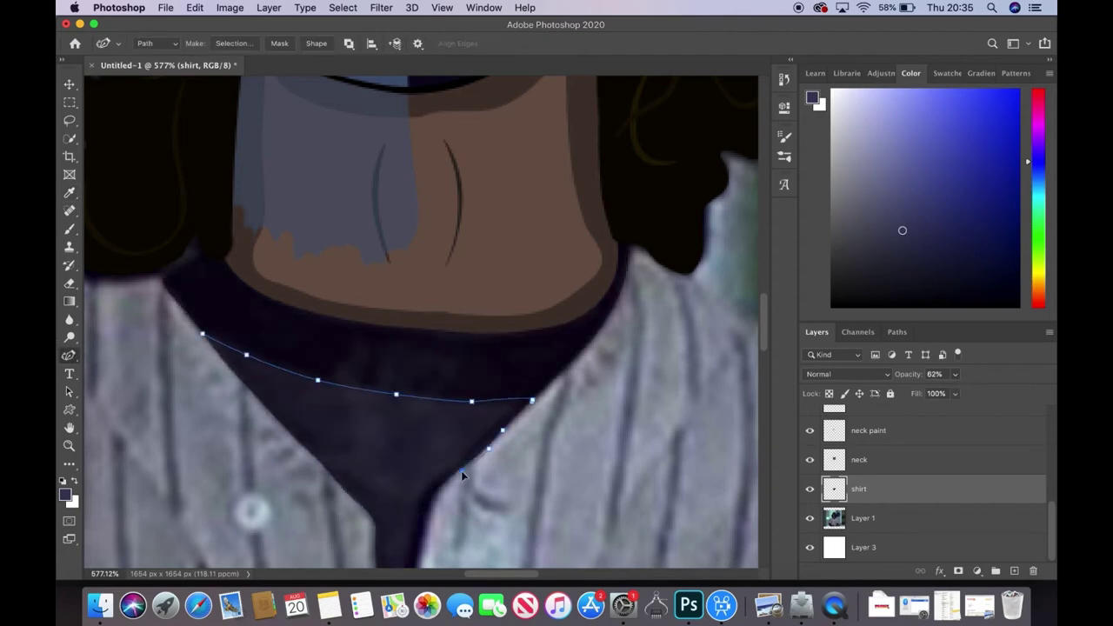
pyautogui.click(460, 470)
pyautogui.scroll(-3, 762, 359)
pyautogui.click(387, 550)
pyautogui.click(375, 401)
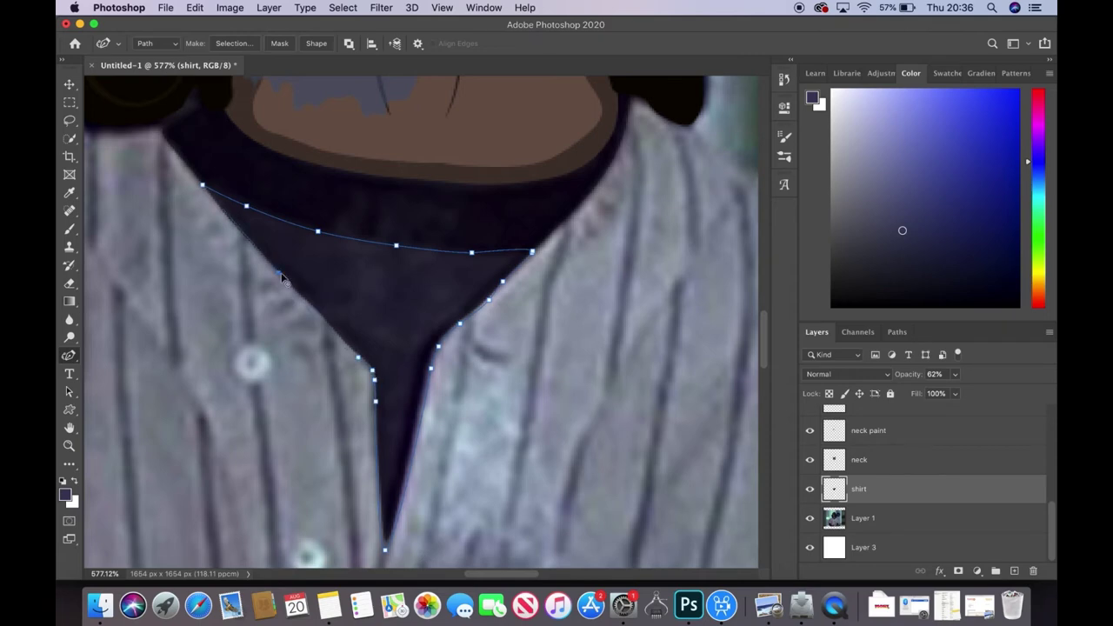
pyautogui.rightClick(319, 328)
pyautogui.click(391, 408)
pyautogui.click(651, 227)
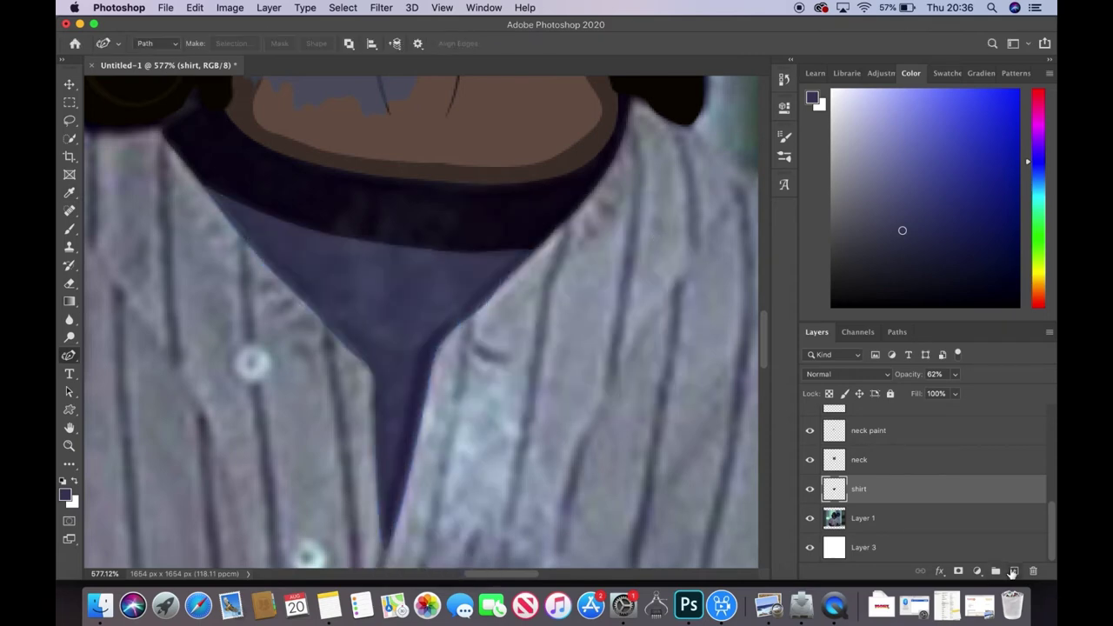
# - Add a new layer named 'baseball shirt'
pyautogui.click(996, 570)
pyautogui.doubleClick(859, 489)
pyautogui.write('baseball shirt')
pyautogui.press('Return')
pyautogui.press('z')
pyautogui.keyDown('alt'); pyautogui.click(195, 168); pyautogui.keyUp('alt')
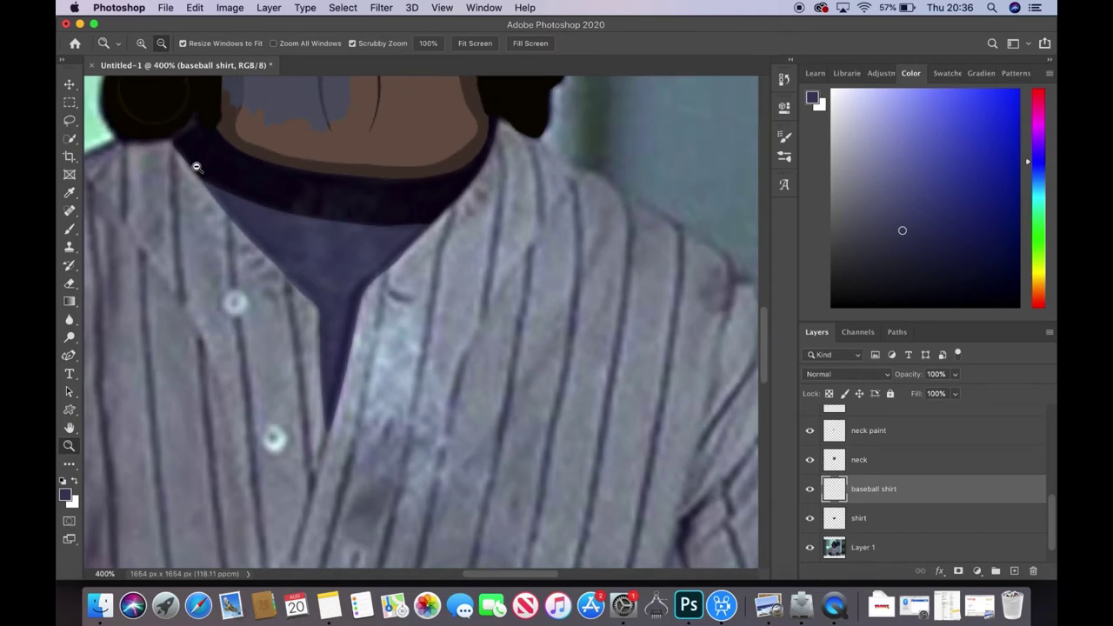
# - Sample the shirt's grey as the foreground colour and move the baseball shirt layer below shirt
pyautogui.press('i')
pyautogui.click(459, 275)
pyautogui.click(888, 502)
pyautogui.press('z')
pyautogui.click(249, 295)
pyautogui.press('p')
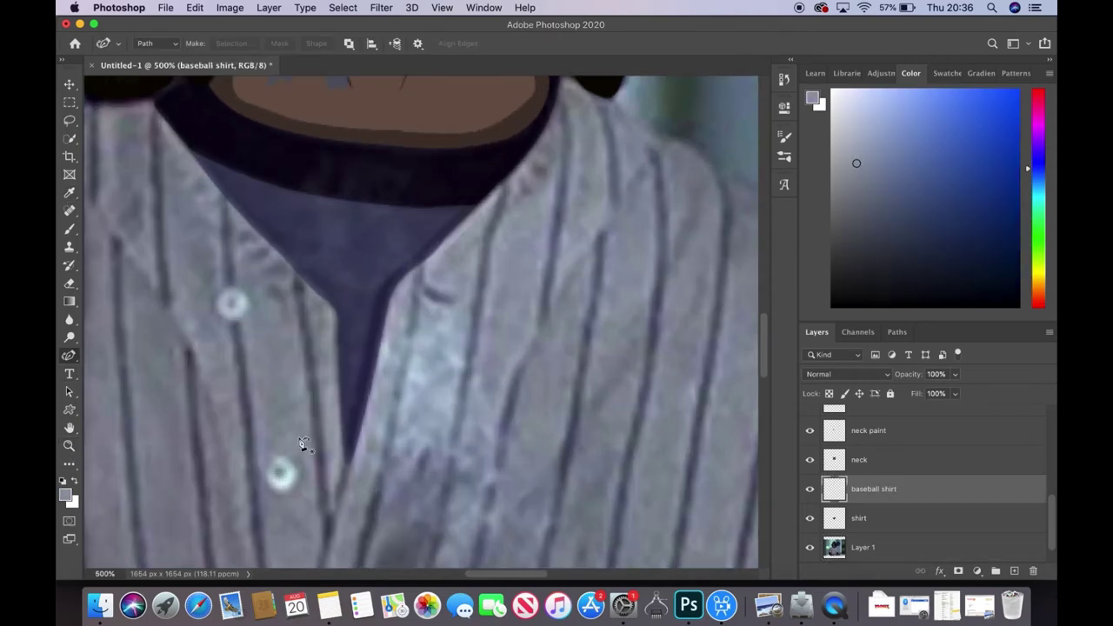
pyautogui.hotkey('ctrl', '[')
# - Start a pen path at the V-neck, tracing the neckline, shoulder and sleeve bottom
pyautogui.click(347, 462)
pyautogui.hotkey('ctrl', '-')
pyautogui.click(562, 356)
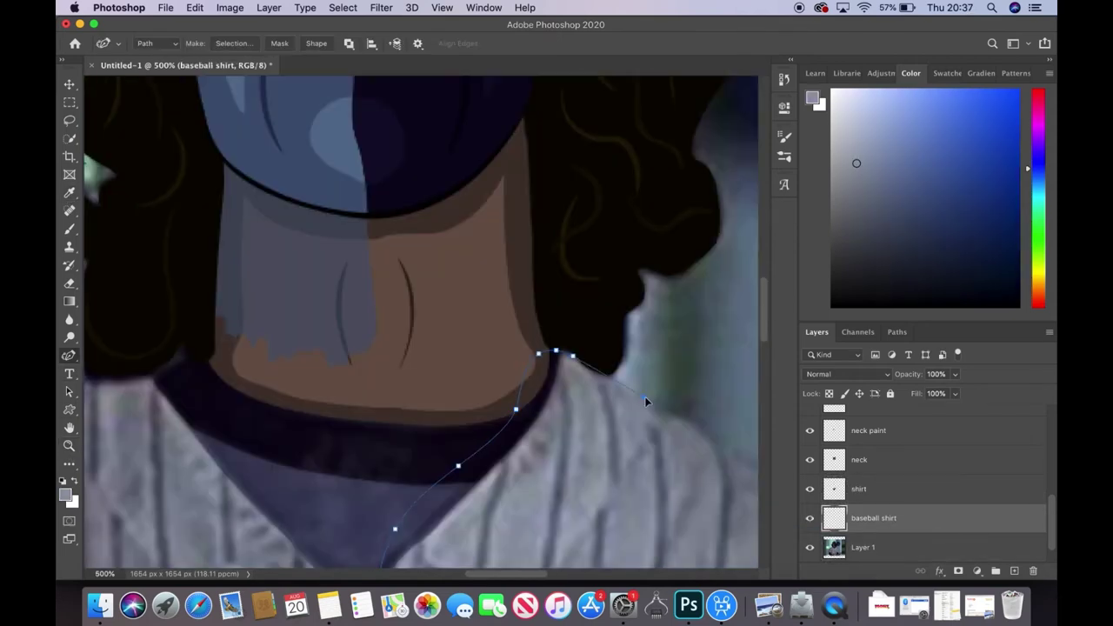
pyautogui.hotkey('ctrl', '+')
pyautogui.scroll(-3, 415, 331)
pyautogui.click(403, 311)
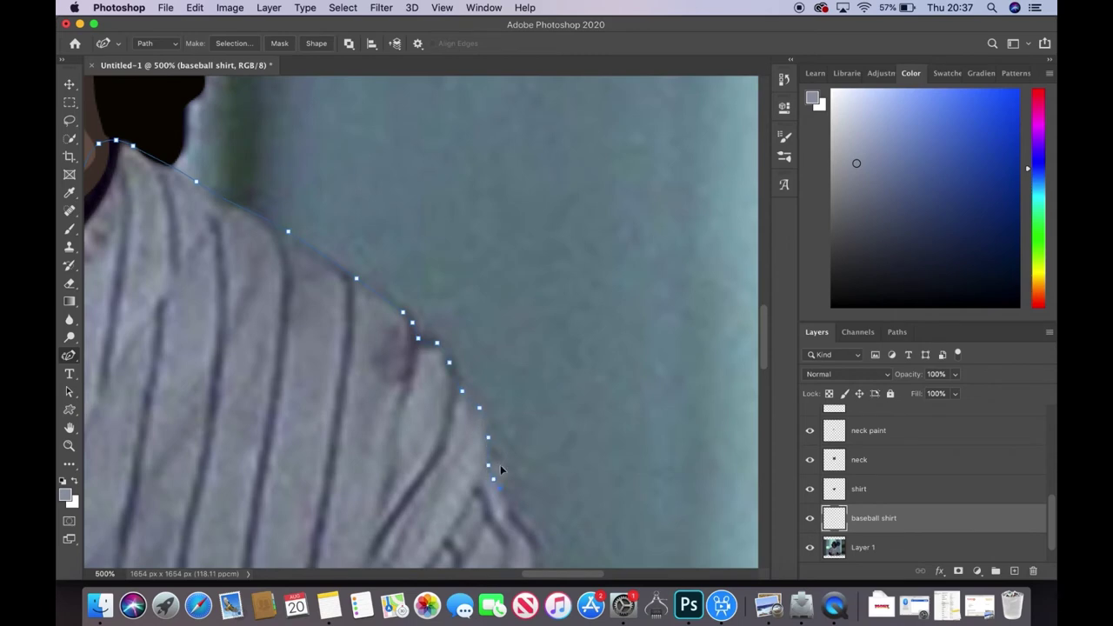
pyautogui.scroll(-3, 500, 457)
pyautogui.scroll(-4, 522, 310)
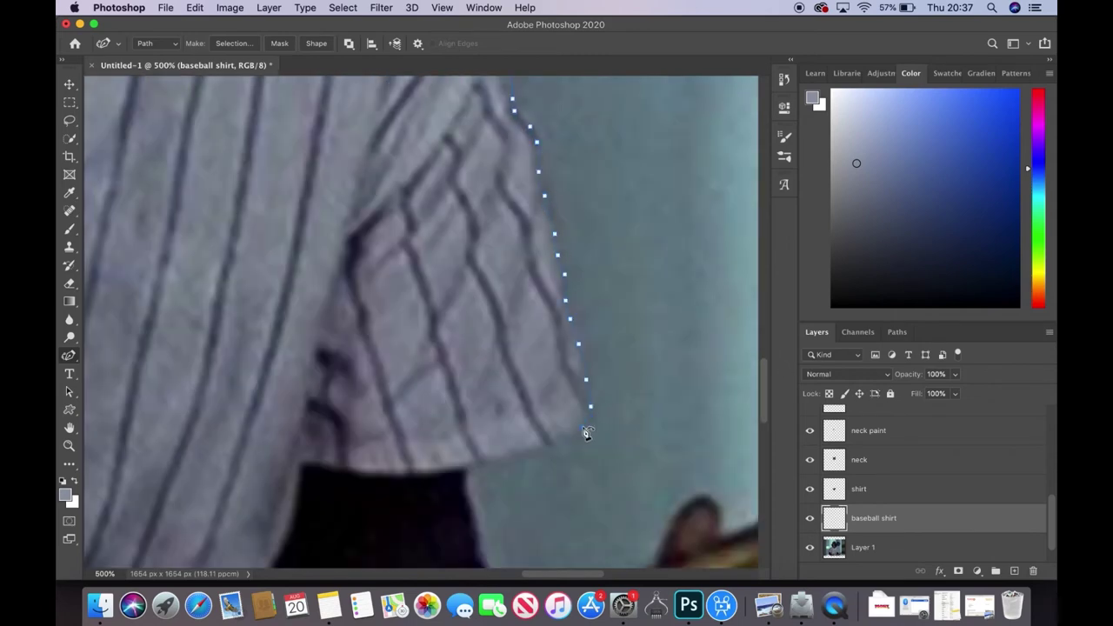
pyautogui.click(298, 467)
pyautogui.scroll(-10, 298, 467)
# - Continue the shirt outline down the shirt's edge beside the arm
pyautogui.click(289, 118)
pyautogui.moveTo(272, 147); pyautogui.dragTo(275, 160)
pyautogui.click(279, 186)
pyautogui.click(290, 226)
pyautogui.click(293, 267)
pyautogui.moveTo(294, 303); pyautogui.dragTo(669, 303)
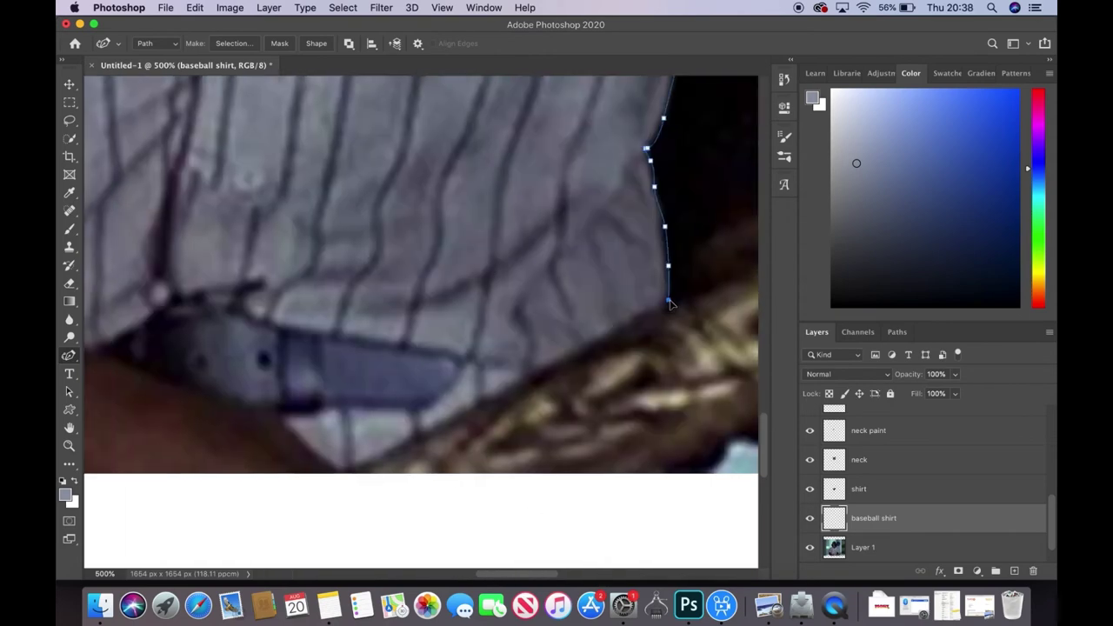
# - Trace the shirt hem along the top of the pants
pyautogui.click(501, 395)
pyautogui.click(354, 468)
pyautogui.click(298, 438)
pyautogui.click(253, 407)
pyautogui.moveTo(514, 577); pyautogui.dragTo(471, 580)
# - Trace the shirt edge back up along the arm
pyautogui.click(564, 395)
pyautogui.click(447, 361)
pyautogui.click(366, 332)
pyautogui.click(268, 289)
pyautogui.click(182, 231)
pyautogui.click(173, 196)
pyautogui.scroll(5, 212, 252)
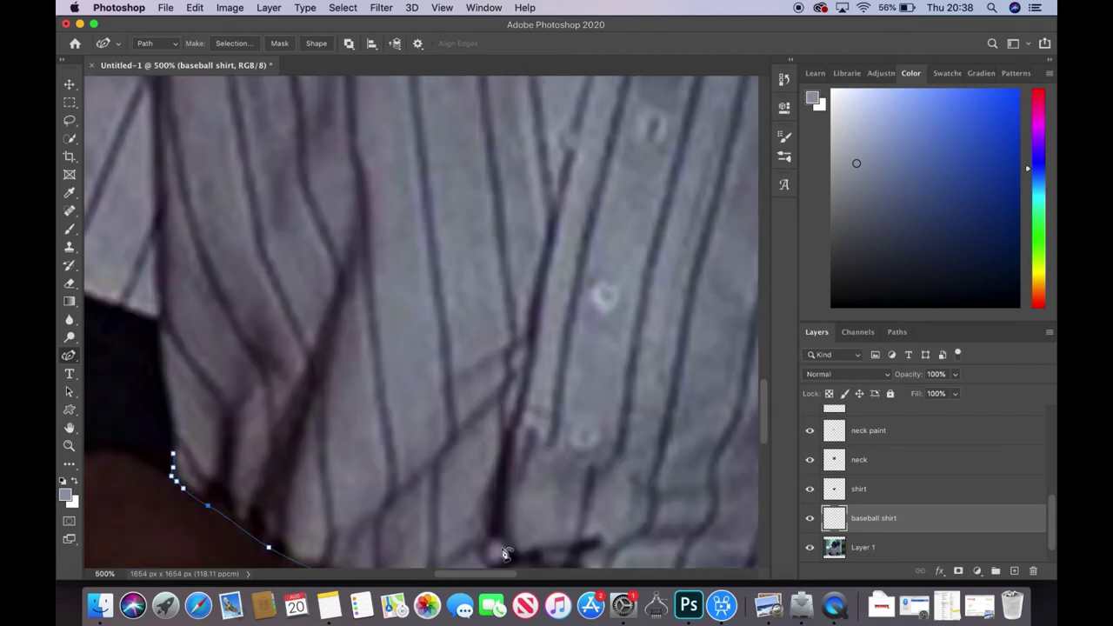
pyautogui.hscroll(-5, 497, 418)
# - Finish the outline up the shirt's side and along the sleeve hem
pyautogui.click(496, 419)
pyautogui.click(484, 343)
pyautogui.click(375, 283)
pyautogui.click(288, 245)
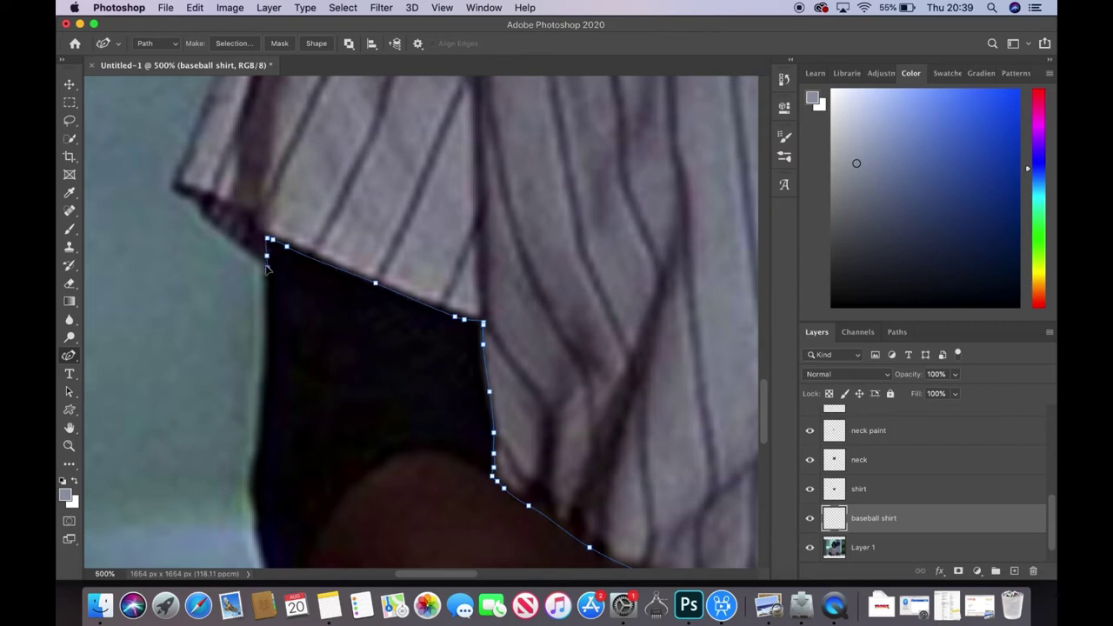
pyautogui.scroll(5, 236, 392)
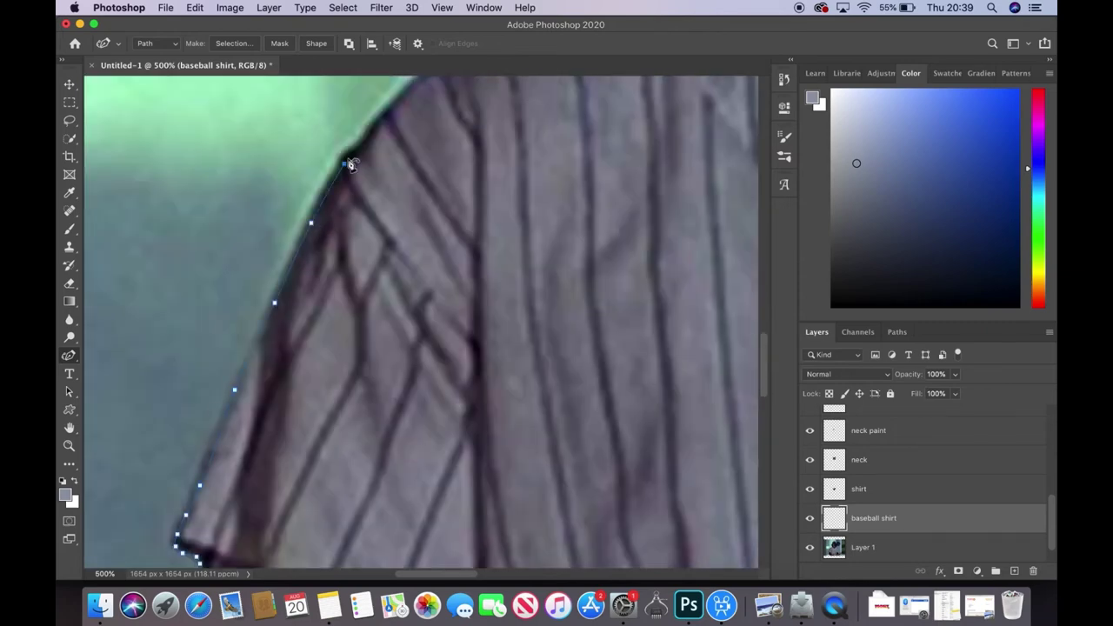
pyautogui.hscroll(-3, 764, 362)
pyautogui.hscroll(10, 685, 187)
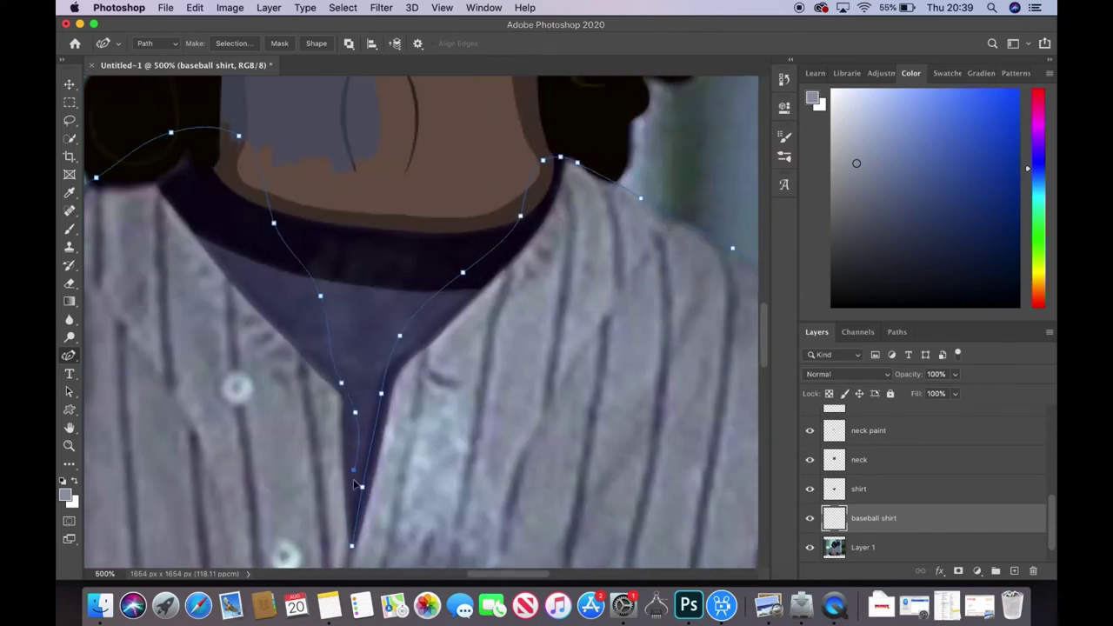
# - Fill the shirt path with the grey-blue foreground colour and view the image at actual size
pyautogui.rightClick(240, 428)
pyautogui.click(269, 507)
pyautogui.click(654, 237)
pyautogui.press('Escape')
pyautogui.click(861, 488)
pyautogui.doubleClick(69, 445)
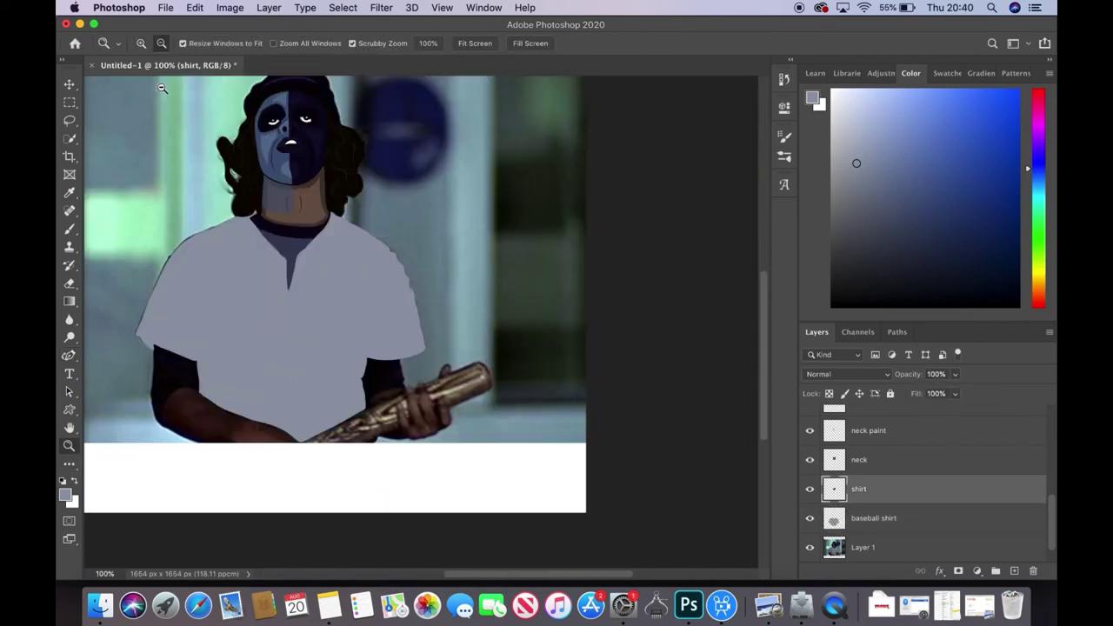
# - Zoom in on the shirt, select the baseball shirt layer and sample a lighter grey
pyautogui.click(176, 135)
pyautogui.click(873, 518)
pyautogui.press('i')
pyautogui.click(331, 347)
# - Trace the inner shirt body with the Pen and fill it with light grey
pyautogui.press('p')
pyautogui.click(115, 357)
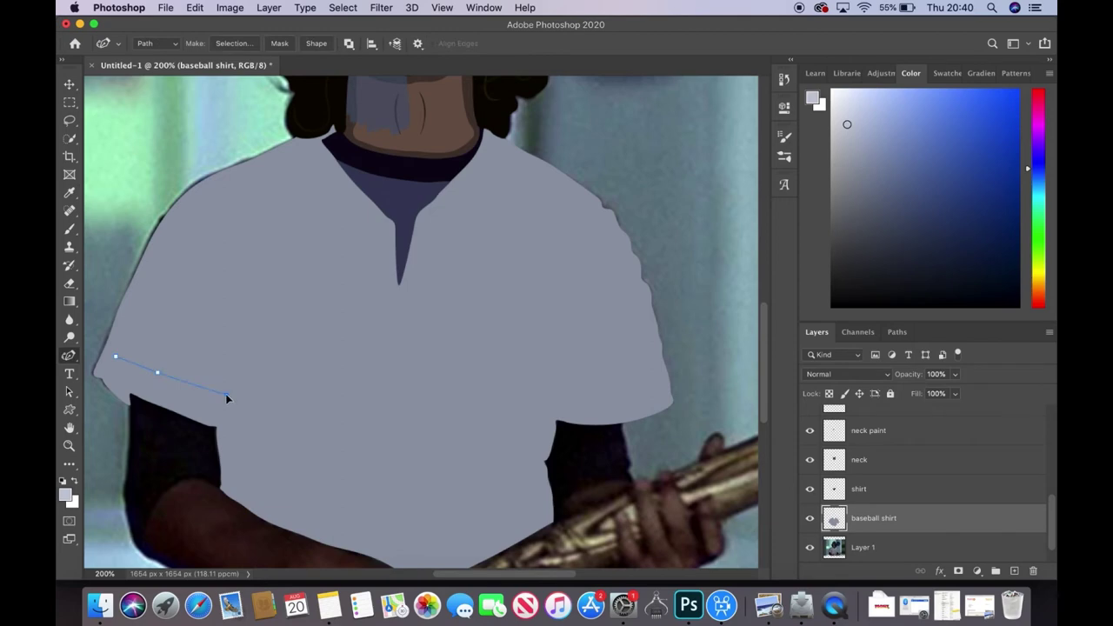
pyautogui.moveTo(371, 542)
pyautogui.mouseDown()
pyautogui.moveTo(521, 452)
pyautogui.moveTo(635, 345)
pyautogui.moveTo(469, 203)
pyautogui.moveTo(365, 222)
pyautogui.mouseUp()
pyautogui.click(114, 357)
pyautogui.rightClick(193, 338)
pyautogui.click(234, 422)
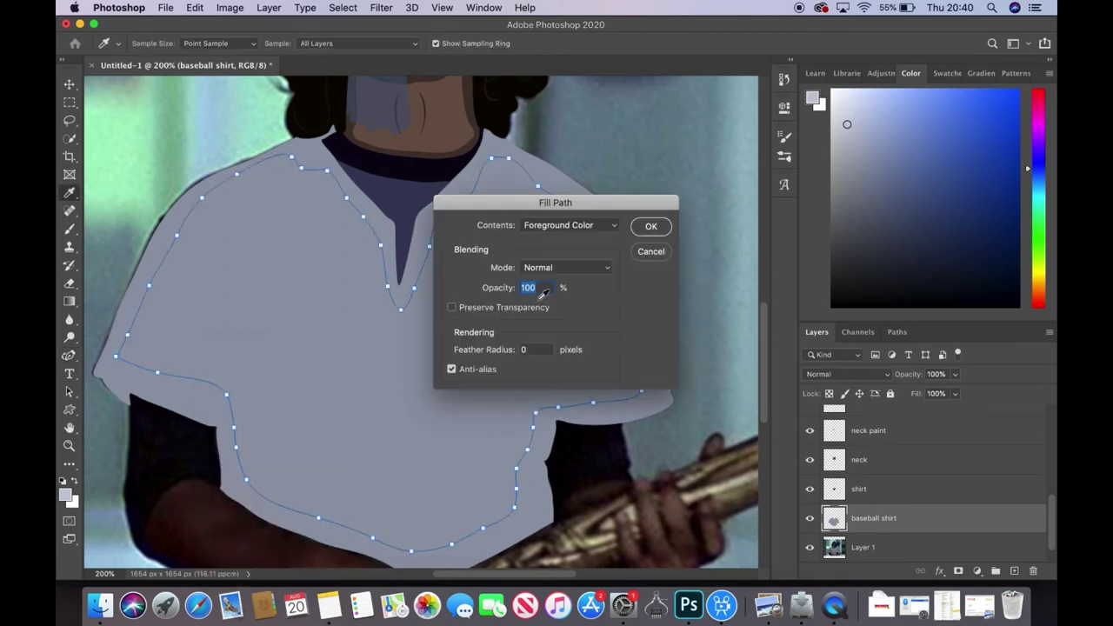
pyautogui.click(651, 226)
pyautogui.press('i')
pyautogui.click(174, 452)
# - Outline a small area on the left sleeve and fill it dark
pyautogui.press('p')
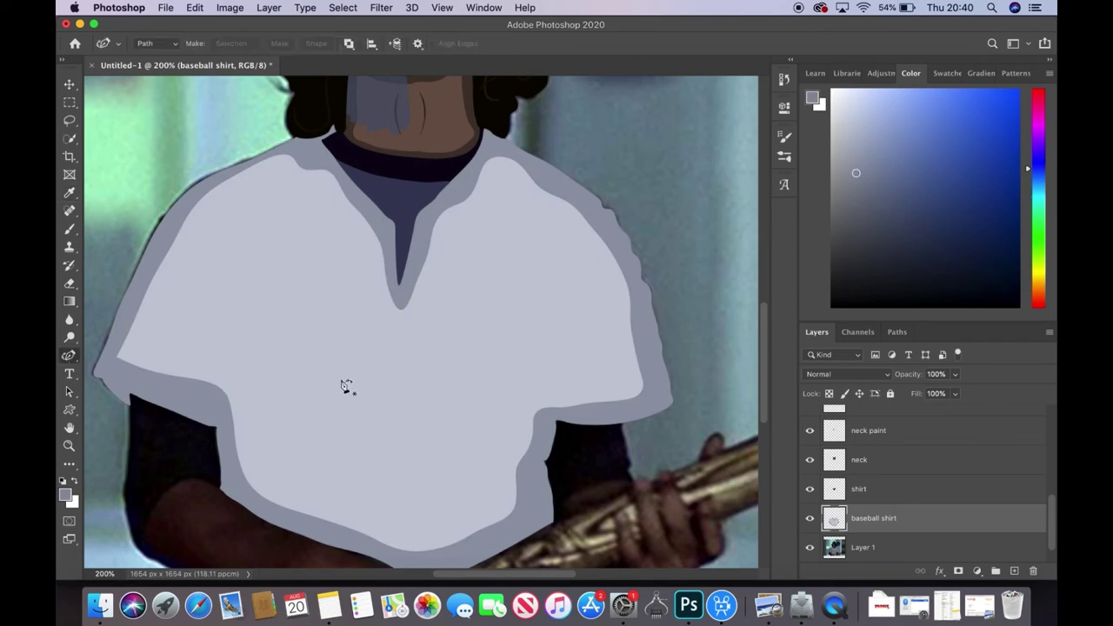
pyautogui.click(108, 383)
pyautogui.rightClick(124, 396)
pyautogui.click(153, 492)
pyautogui.click(653, 227)
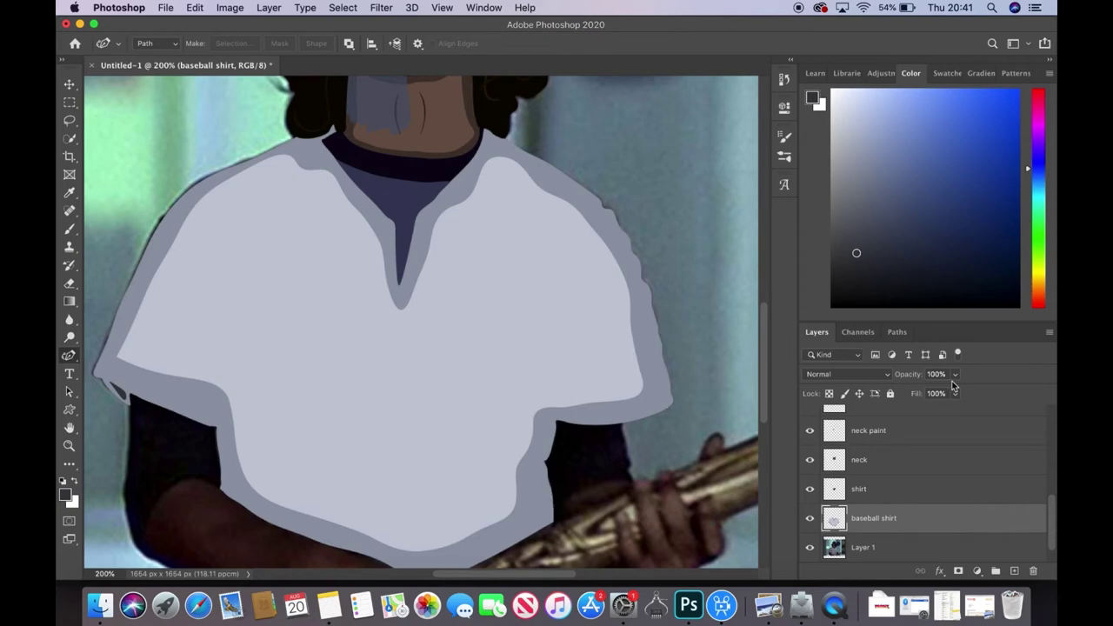
# - Lower the shirt layer opacity to 42% and zoom in on the left sleeve
pyautogui.press('4')
pyautogui.press('2')
pyautogui.keyDown('super'); pyautogui.click(566, 454); pyautogui.keyUp('super')
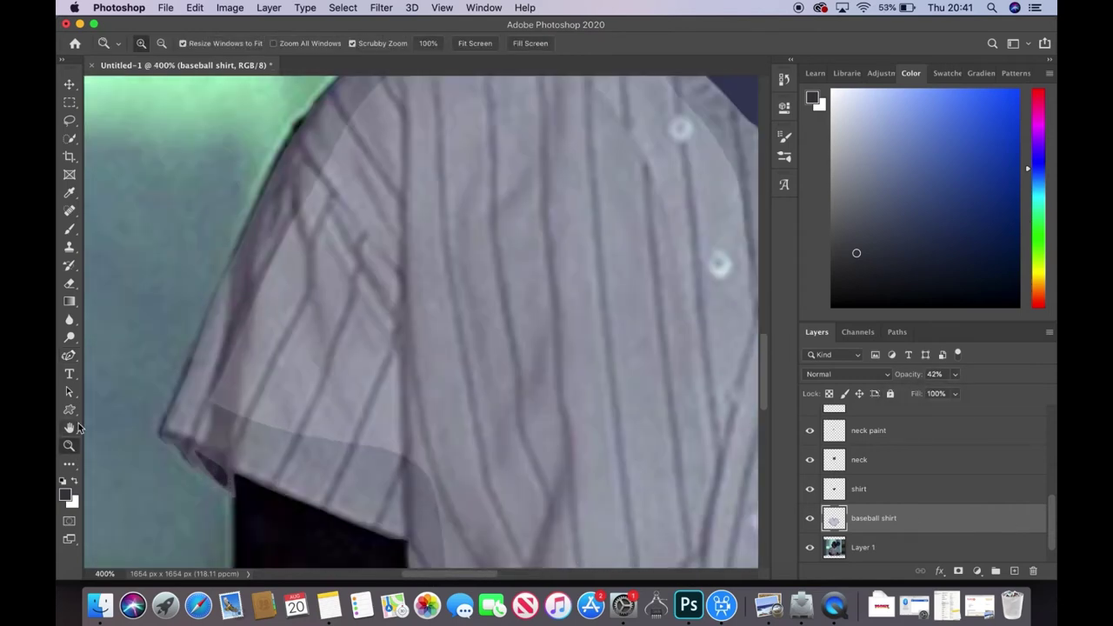
# - Draw a short path along the sleeve edge and prepare to stroke it
pyautogui.click(389, 493)
pyautogui.click(404, 461)
pyautogui.rightClick(404, 461)
pyautogui.click(487, 426)
pyautogui.press('Escape')
pyautogui.press('b')
pyautogui.click(148, 44)
pyautogui.press('Escape')
pyautogui.press('p')
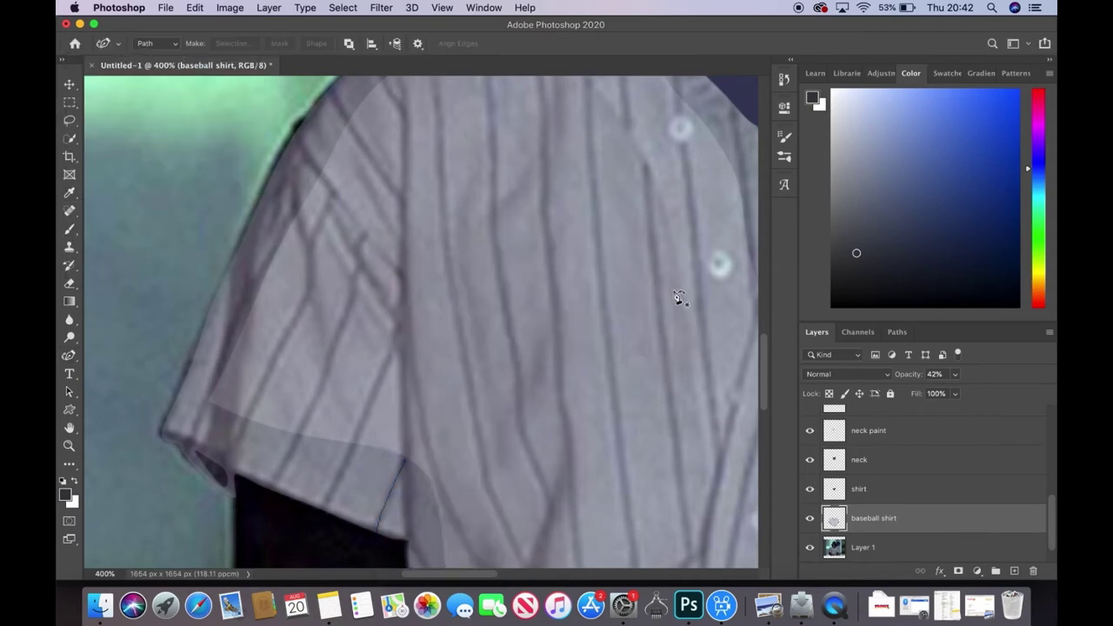
pyautogui.press('super+s')
pyautogui.press('Escape')
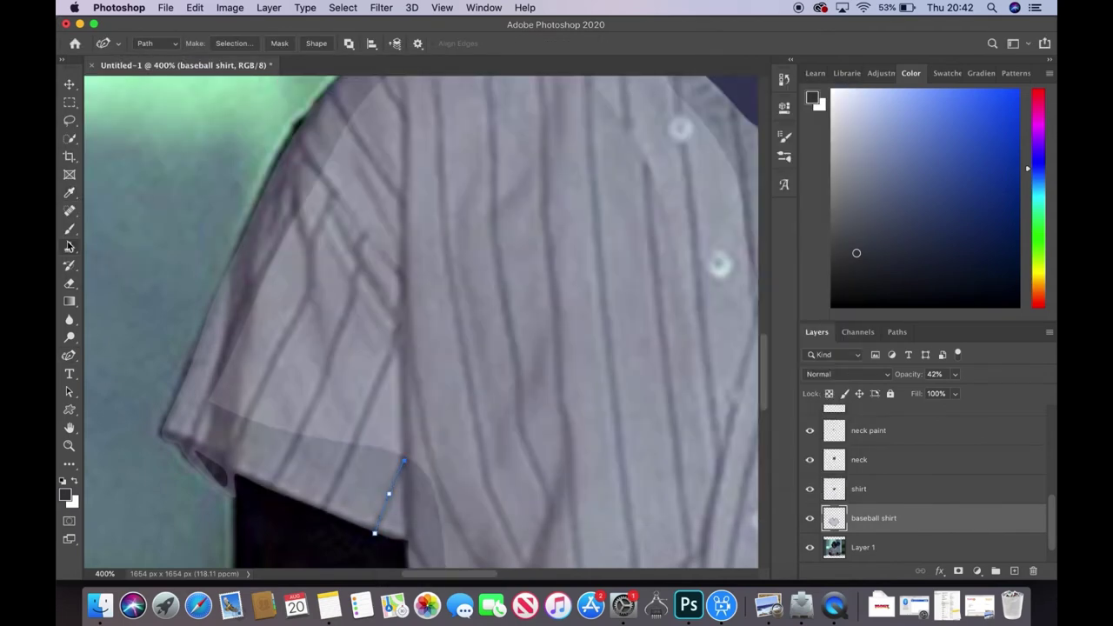
# - Set the brush size to 7 px for stroking the sleeve line
pyautogui.press('b')
pyautogui.click(150, 43)
pyautogui.press('Escape')
pyautogui.press('p')
pyautogui.rightClick(389, 494)
pyautogui.click(427, 527)
pyautogui.click(669, 301)
pyautogui.press('b')
pyautogui.click(148, 43)
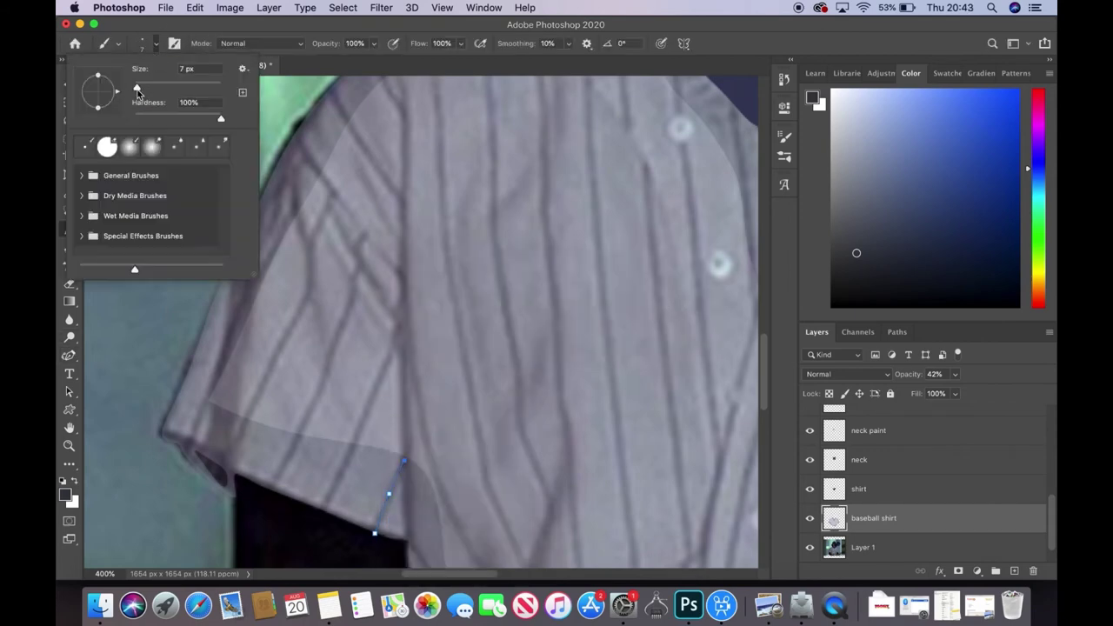
pyautogui.press('Escape')
# - Stroke the sleeve-edge paths in black
pyautogui.rightClick(372, 522)
pyautogui.click(413, 555)
pyautogui.click(666, 288)
pyautogui.press('p')
pyautogui.rightClick(390, 478)
pyautogui.click(452, 526)
pyautogui.press('Return')
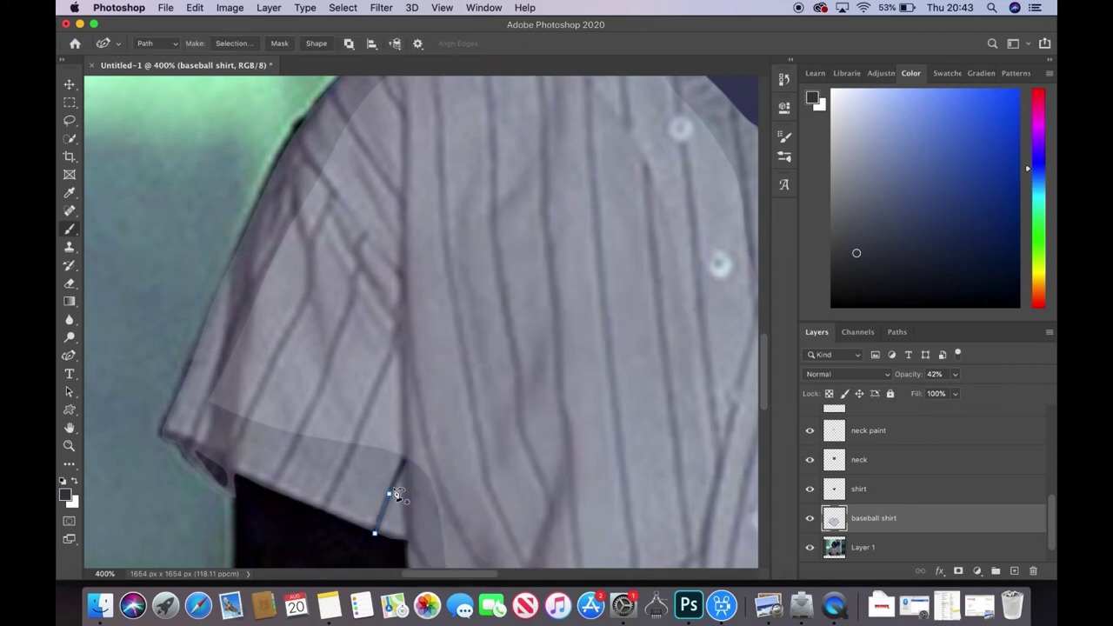
pyautogui.rightClick(385, 357)
pyautogui.click(418, 458)
pyautogui.press('Return')
# - Draw and stroke three black stripe paths up the sleeve
pyautogui.moveTo(268, 488)
pyautogui.mouseDown()
pyautogui.moveTo(319, 389)
pyautogui.moveTo(352, 283)
pyautogui.mouseUp()
pyautogui.rightClick(366, 236)
pyautogui.click(398, 338)
pyautogui.press('Return')
pyautogui.moveTo(227, 469); pyautogui.dragTo(257, 394)
pyautogui.rightClick(319, 224)
pyautogui.click(351, 324)
pyautogui.press('Return')
pyautogui.moveTo(192, 443); pyautogui.dragTo(209, 391)
pyautogui.rightClick(306, 161)
pyautogui.click(339, 261)
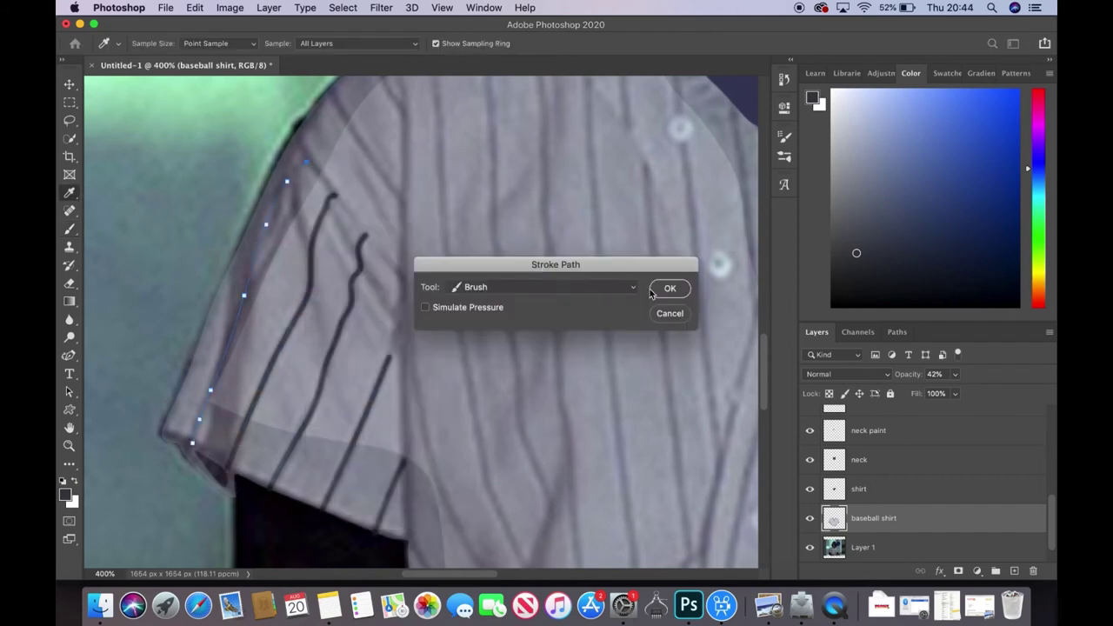
pyautogui.press('Return')
# - Add a curved black stripe at the sleeve top and a short one near the shoulder
pyautogui.moveTo(297, 134); pyautogui.dragTo(351, 208)
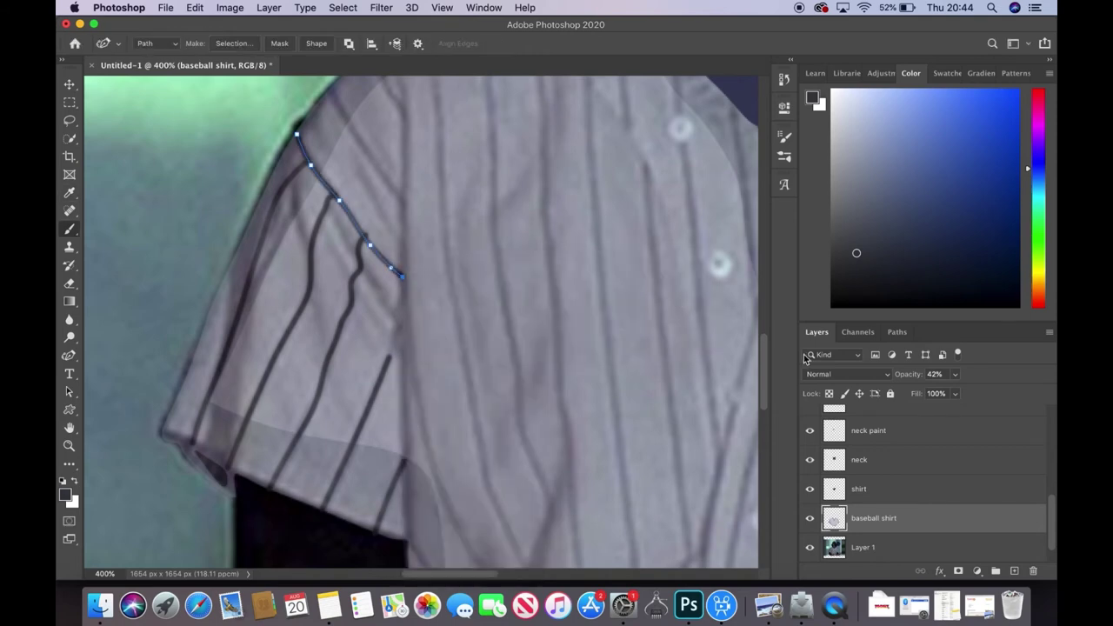
pyautogui.scroll(5, 478, 261)
pyautogui.rightClick(397, 419)
pyautogui.click(430, 519)
pyautogui.press('Return')
pyautogui.moveTo(377, 286); pyautogui.dragTo(406, 340)
pyautogui.rightClick(403, 334)
pyautogui.click(435, 435)
pyautogui.press('Return')
# - Draw and stroke a long dark stripe down the shirt
pyautogui.moveTo(429, 259); pyautogui.dragTo(440, 342)
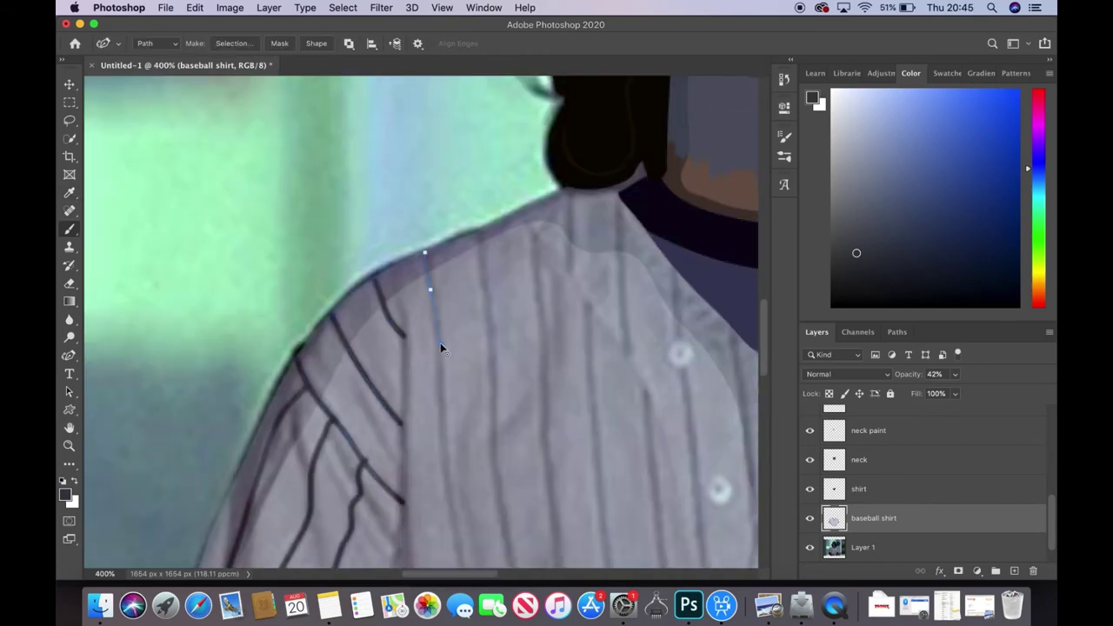
pyautogui.scroll(-5, 440, 343)
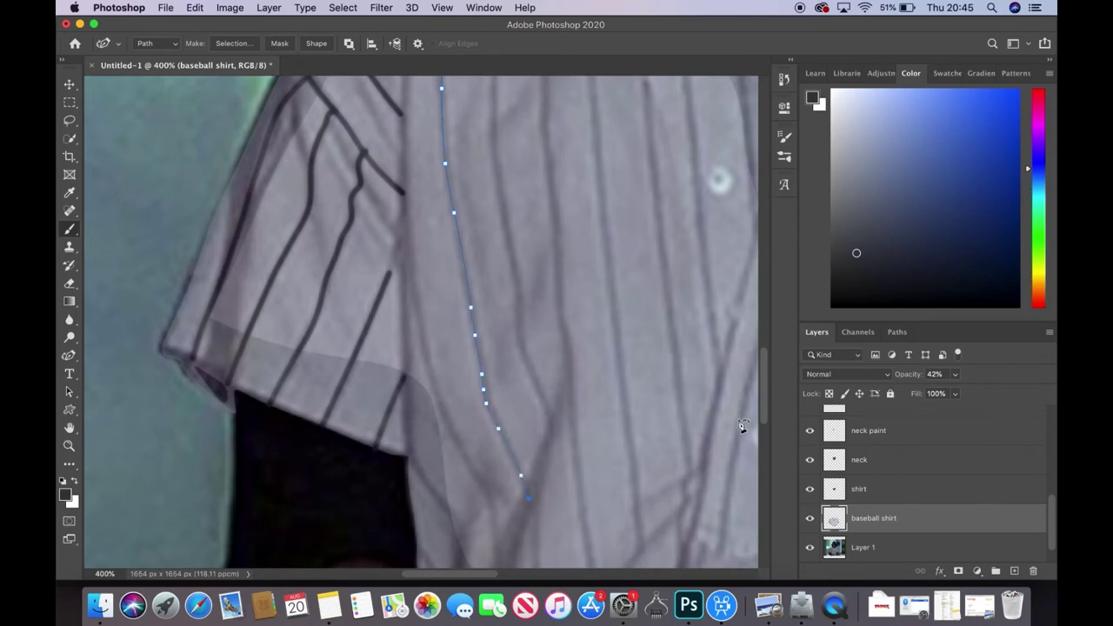
pyautogui.scroll(-5, 742, 426)
pyautogui.moveTo(528, 263); pyautogui.dragTo(540, 332)
pyautogui.rightClick(547, 422)
pyautogui.click(600, 529)
pyautogui.press('Return')
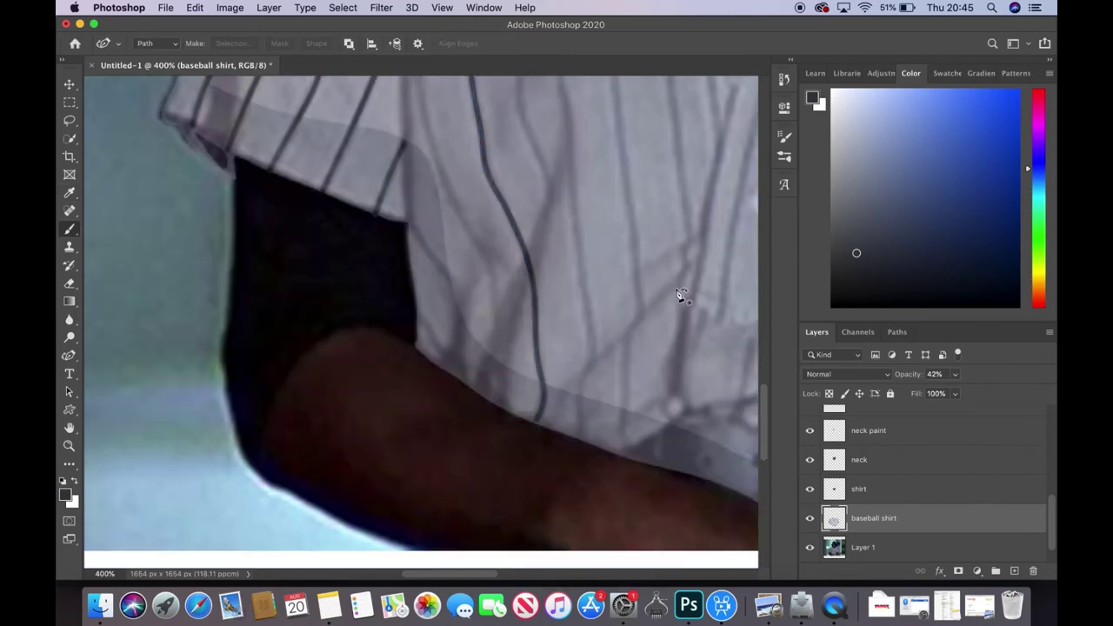
# - Draw and stroke another stripe path on the shirt
pyautogui.scroll(5, 435, 342)
pyautogui.moveTo(457, 493); pyautogui.dragTo(491, 415)
pyautogui.scroll(-3, 492, 415)
pyautogui.rightClick(492, 538)
pyautogui.click(521, 574)
pyautogui.press('Return')
# - Stroke a stripe lower on the shirt and the sleeve-edge line
pyautogui.moveTo(405, 358)
pyautogui.mouseDown()
pyautogui.moveTo(458, 475)
pyautogui.moveTo(453, 514)
pyautogui.moveTo(409, 427)
pyautogui.mouseUp()
pyautogui.rightClick(453, 515)
pyautogui.click(501, 550)
pyautogui.press('Return')
pyautogui.scroll(3, 676, 298)
pyautogui.rightClick(403, 235)
pyautogui.click(452, 270)
pyautogui.press('Return')
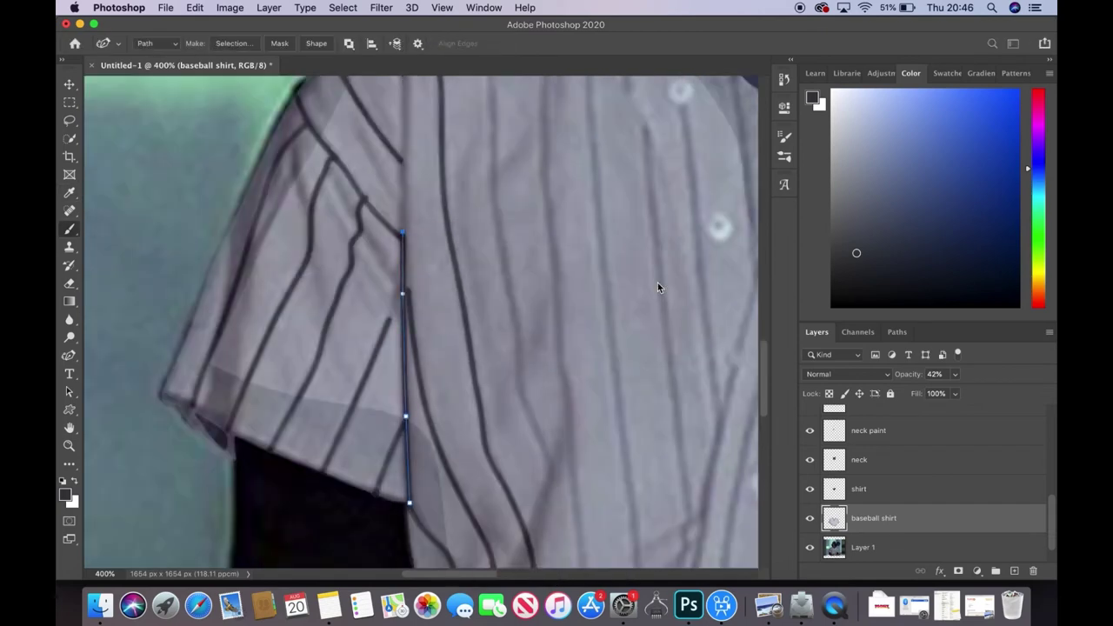
# - Draw and stroke a vertical stripe running down from the shoulder
pyautogui.scroll(3, 748, 418)
pyautogui.moveTo(402, 392); pyautogui.dragTo(405, 236)
pyautogui.rightClick(402, 228)
pyautogui.click(456, 251)
pyautogui.press('Return')
# - Start a new pinstripe path at the shoulder top and continue it downward
pyautogui.click(480, 122)
pyautogui.click(485, 183)
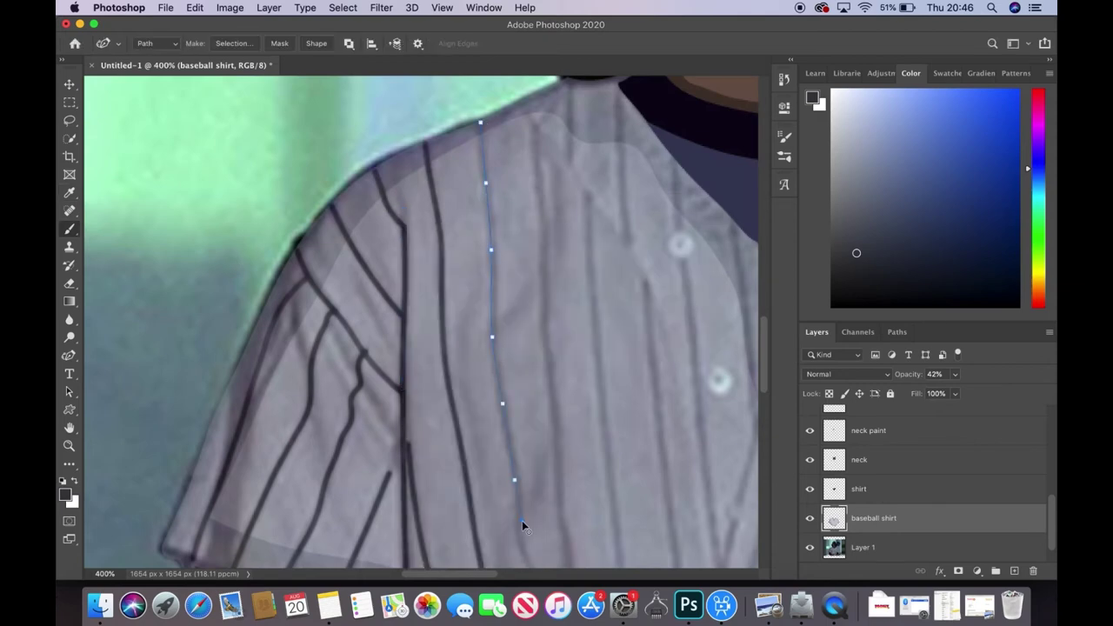
pyautogui.scroll(-5, 523, 525)
pyautogui.scroll(-4, 526, 348)
pyautogui.scroll(2, 539, 286)
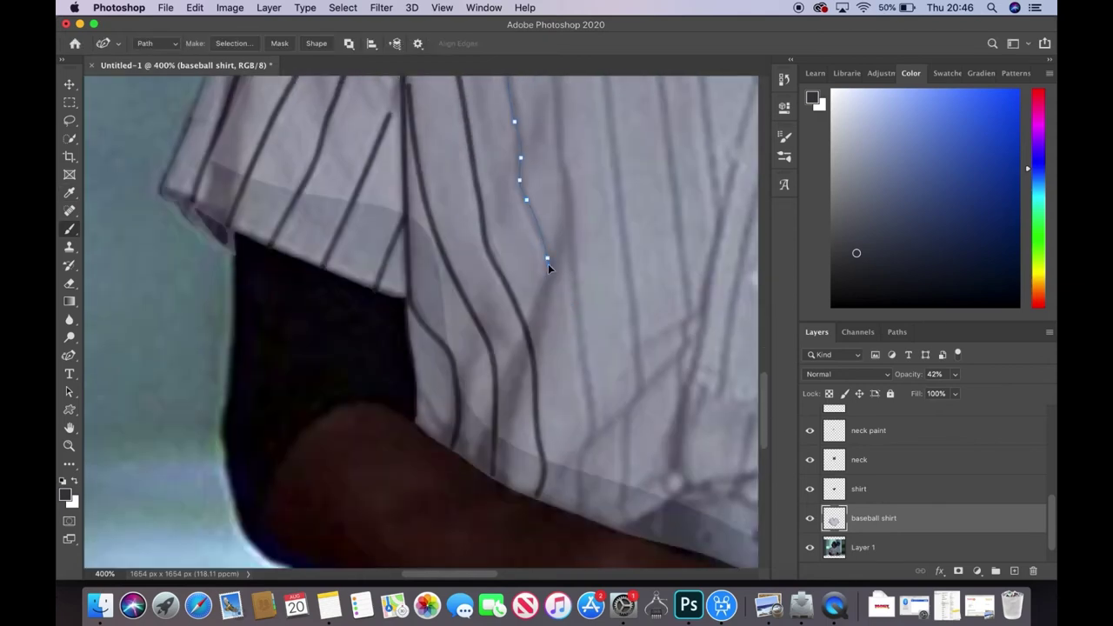
pyautogui.hscroll(5, 548, 264)
pyautogui.hscroll(-5, 539, 304)
pyautogui.scroll(2, 526, 339)
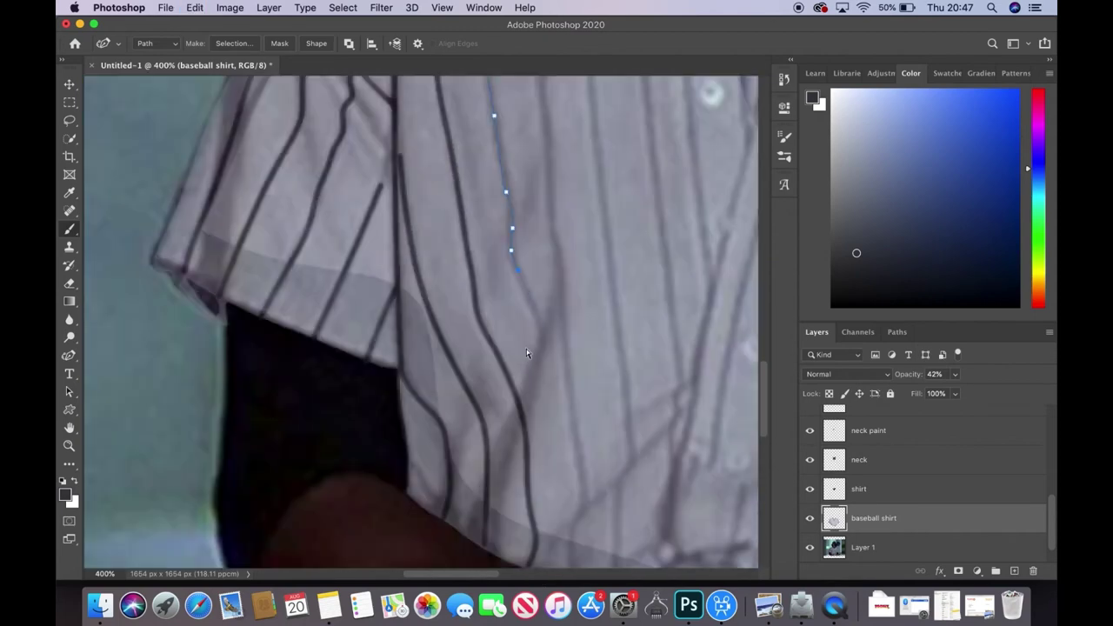
pyautogui.moveTo(764, 417); pyautogui.dragTo(762, 386)
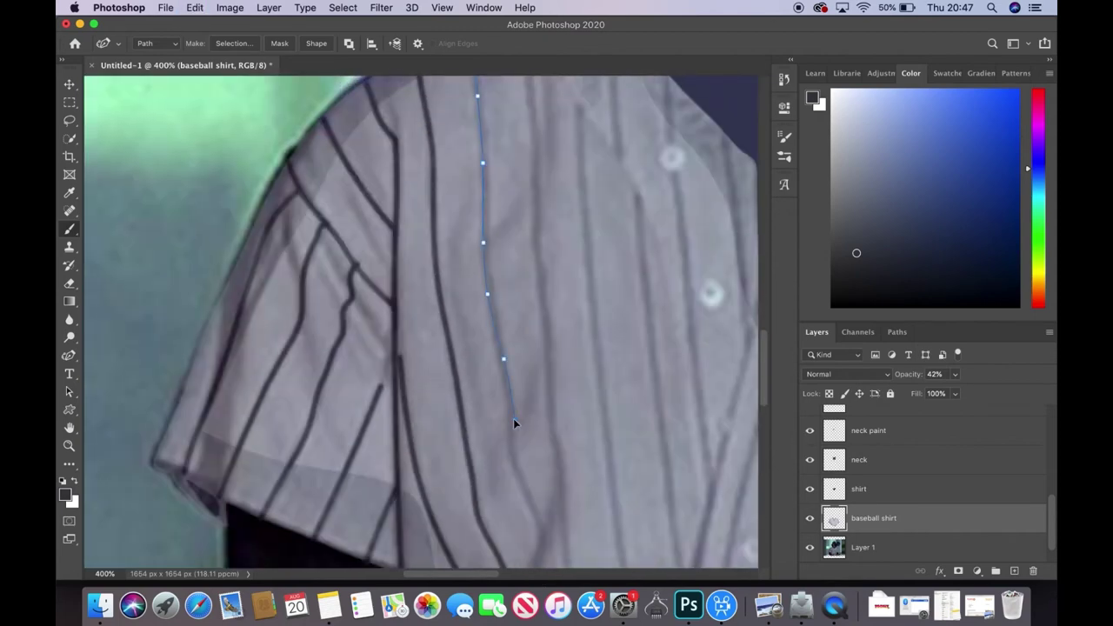
pyautogui.scroll(-3, 557, 487)
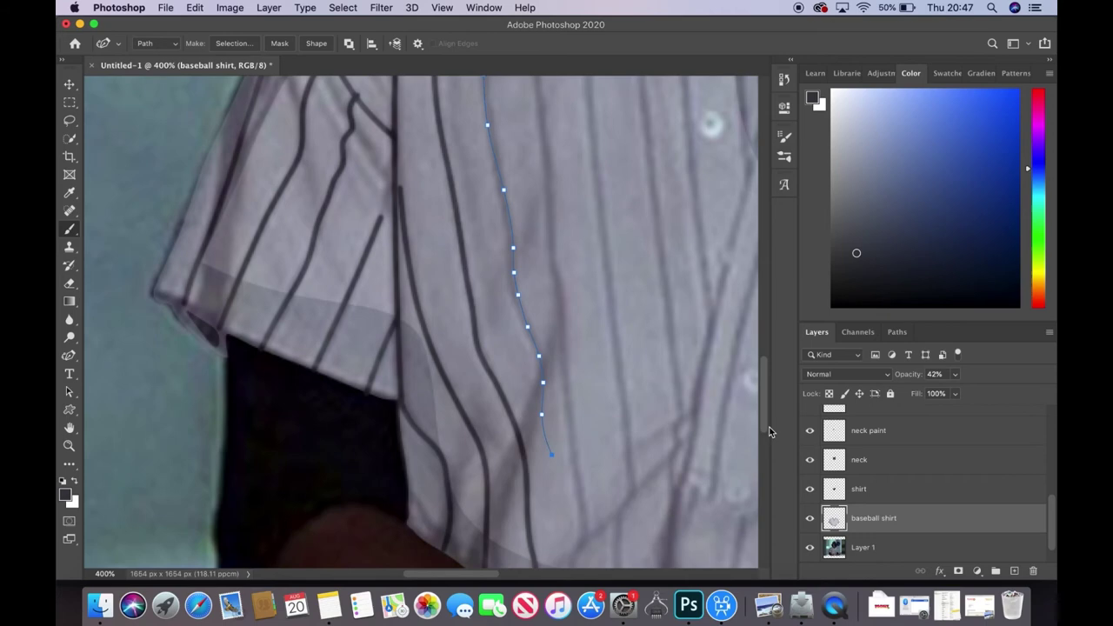
pyautogui.scroll(-6, 768, 417)
# - Extend the pinstripe with a curved anchor and set Stroke Path to Brush
pyautogui.rightClick(541, 119)
pyautogui.click(686, 296)
pyautogui.moveTo(573, 355); pyautogui.dragTo(578, 325)
pyautogui.scroll(3, 572, 187)
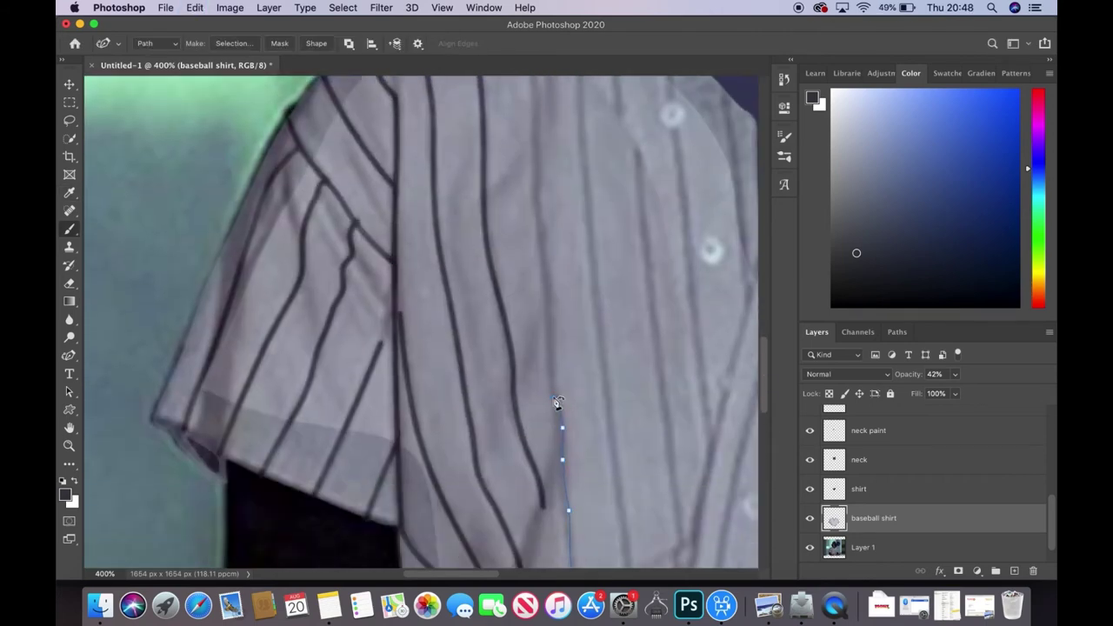
pyautogui.scroll(2, 764, 353)
pyautogui.rightClick(532, 164)
pyautogui.click(599, 265)
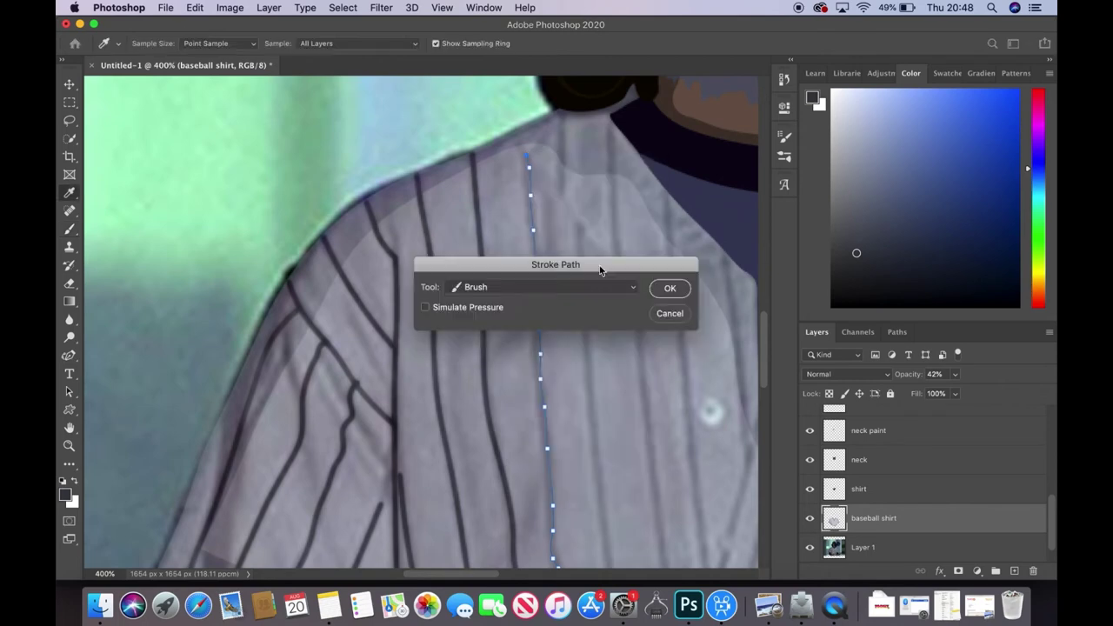
# - Stroke the current pinstripe path dark, then trace and stroke the next stripe
pyautogui.click(666, 287)
pyautogui.click(584, 235)
pyautogui.scroll(-5, 582, 119)
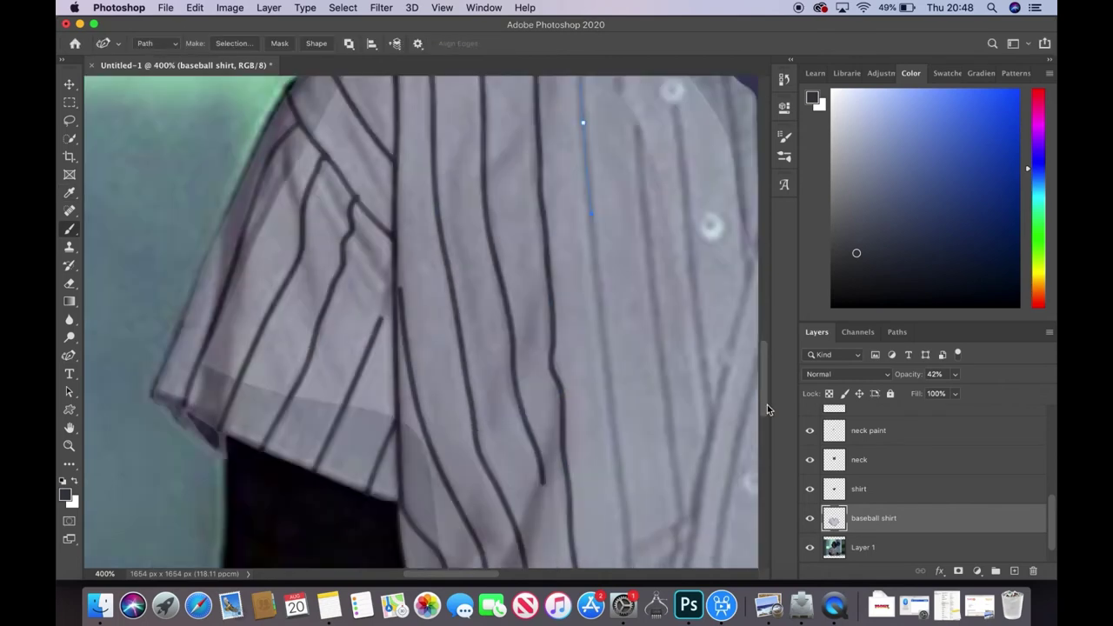
pyautogui.click(626, 463)
pyautogui.scroll(-4, 626, 463)
pyautogui.rightClick(617, 386)
pyautogui.click(665, 288)
# - Stroke another pinstripe path across the shirt body with the brush
pyautogui.scroll(-3, 678, 304)
pyautogui.scroll(-4, 713, 454)
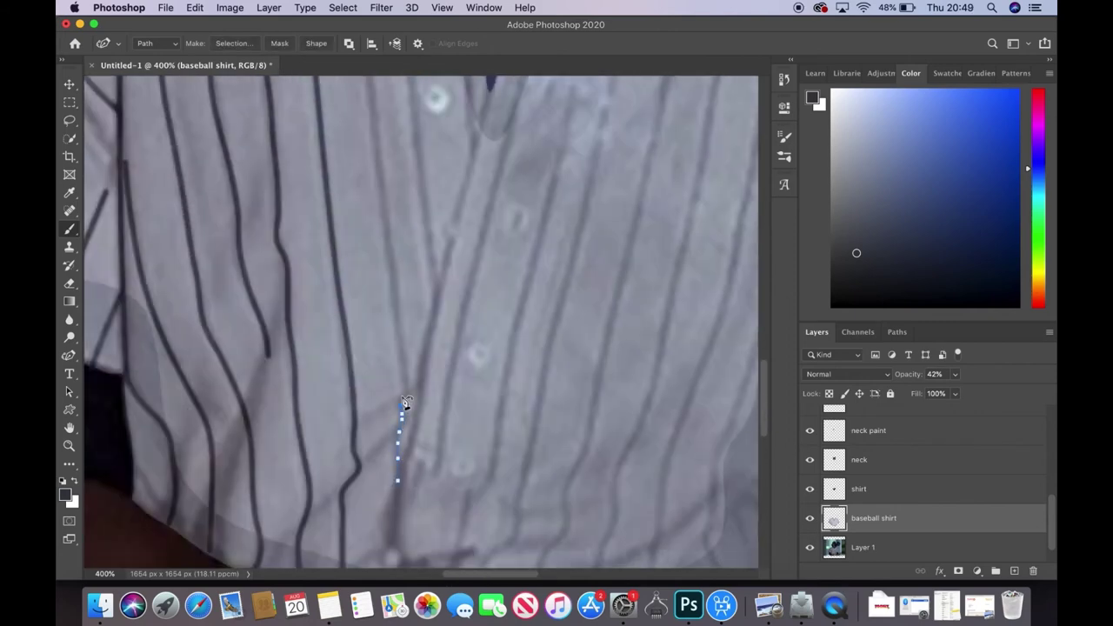
pyautogui.scroll(3, 760, 406)
pyautogui.rightClick(366, 147)
pyautogui.click(409, 219)
pyautogui.click(666, 290)
pyautogui.scroll(3, 421, 322)
pyautogui.click(233, 120)
# - Trace a new pinstripe from near the collar down the shirt and stroke it dark
pyautogui.click(301, 207)
pyautogui.scroll(-5, 365, 311)
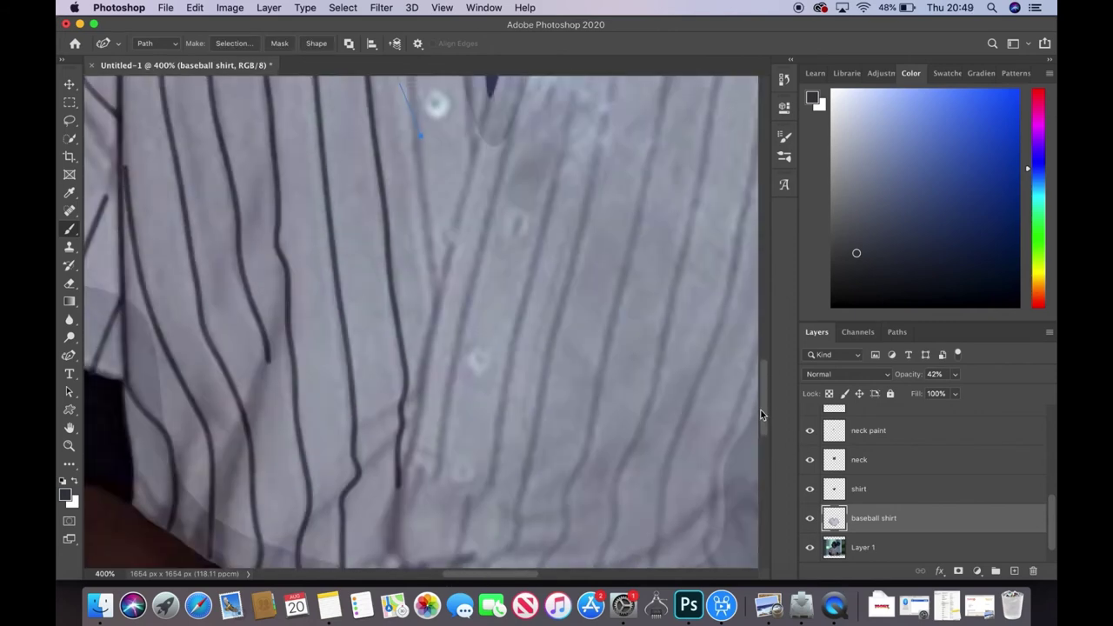
pyautogui.click(415, 159)
pyautogui.click(419, 206)
pyautogui.rightClick(439, 317)
pyautogui.click(497, 430)
pyautogui.press('Return')
pyautogui.scroll(-3, 476, 463)
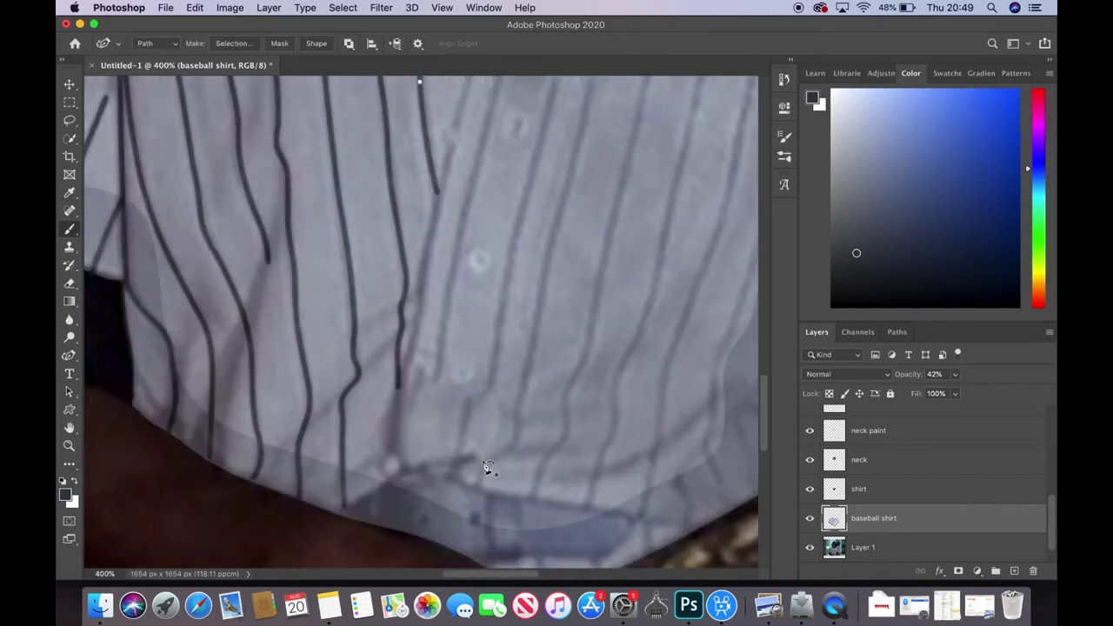
pyautogui.scroll(8, 609, 432)
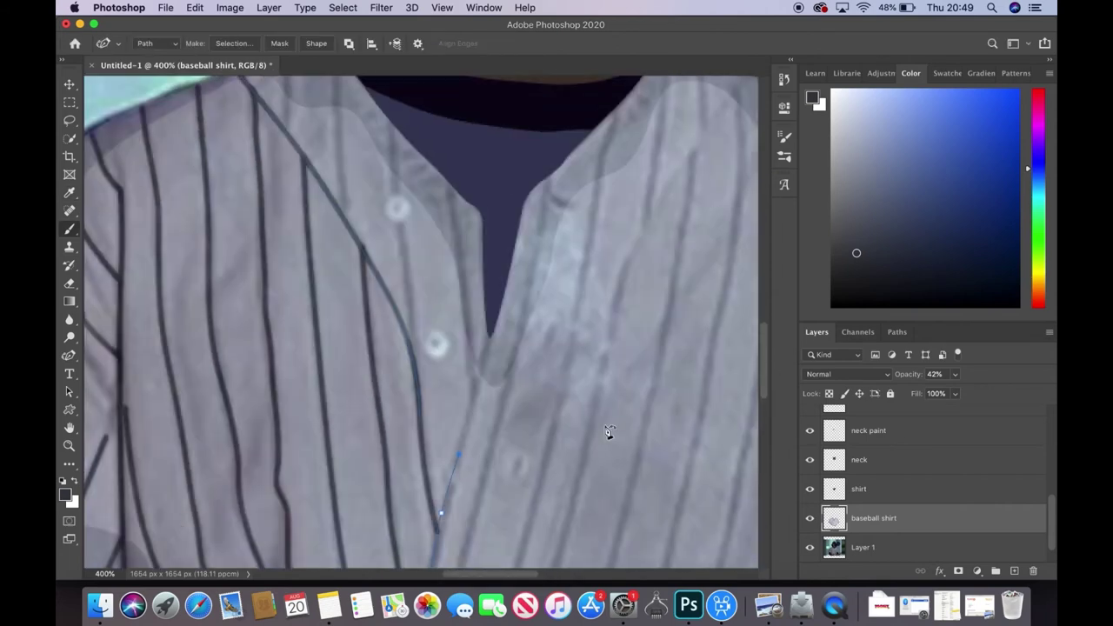
pyautogui.rightClick(479, 380)
pyautogui.click(536, 492)
pyautogui.click(666, 288)
pyautogui.press('Return')
# - Switch to the Brush tool and stroke the collar stripe path
pyautogui.click(396, 359)
pyautogui.click(400, 218)
pyautogui.rightClick(392, 124)
pyautogui.press('Escape')
pyautogui.press('b')
pyautogui.rightClick(454, 201)
pyautogui.click(547, 311)
pyautogui.click(489, 339)
# - Add two short pinstripes on the upper shirt as stroked dark paths
pyautogui.click(479, 380)
pyautogui.rightClick(479, 380)
pyautogui.click(666, 300)
pyautogui.click(340, 168)
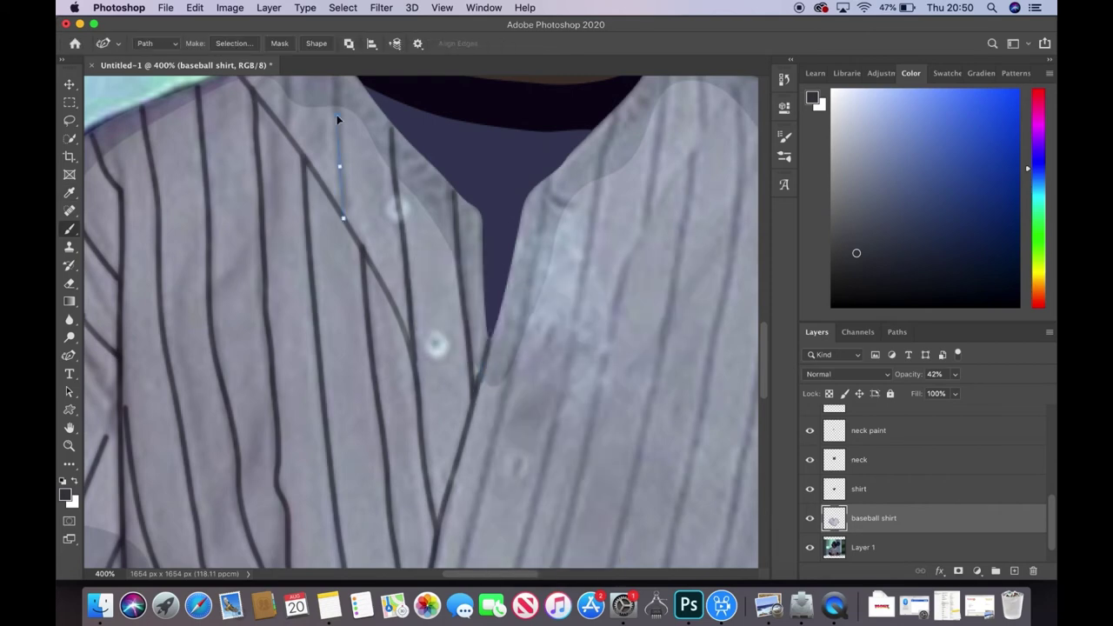
pyautogui.scroll(5, 344, 209)
pyautogui.click(339, 205)
pyautogui.rightClick(333, 199)
pyautogui.click(373, 316)
pyautogui.hscroll(5, 676, 298)
pyautogui.click(285, 287)
# - Draw a short vertical stripe and a lower shirt stripe, both stroked dark
pyautogui.click(288, 191)
pyautogui.rightClick(288, 192)
pyautogui.click(327, 309)
pyautogui.click(666, 288)
pyautogui.scroll(-5, 383, 329)
pyautogui.click(368, 194)
pyautogui.click(342, 293)
pyautogui.scroll(-3, 330, 348)
pyautogui.click(275, 271)
pyautogui.rightClick(256, 322)
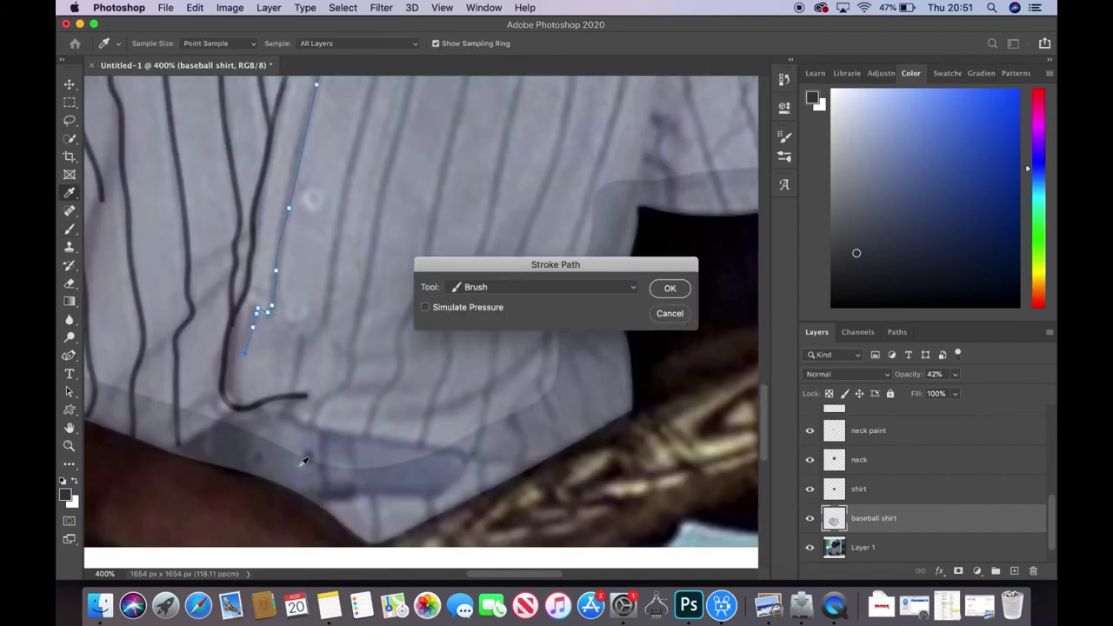
pyautogui.click(295, 439)
pyautogui.click(676, 292)
# - Trace a stripe from the shirt hem upward and stroke it dark
pyautogui.click(282, 418)
pyautogui.click(356, 138)
pyautogui.click(372, 90)
pyautogui.scroll(3, 371, 94)
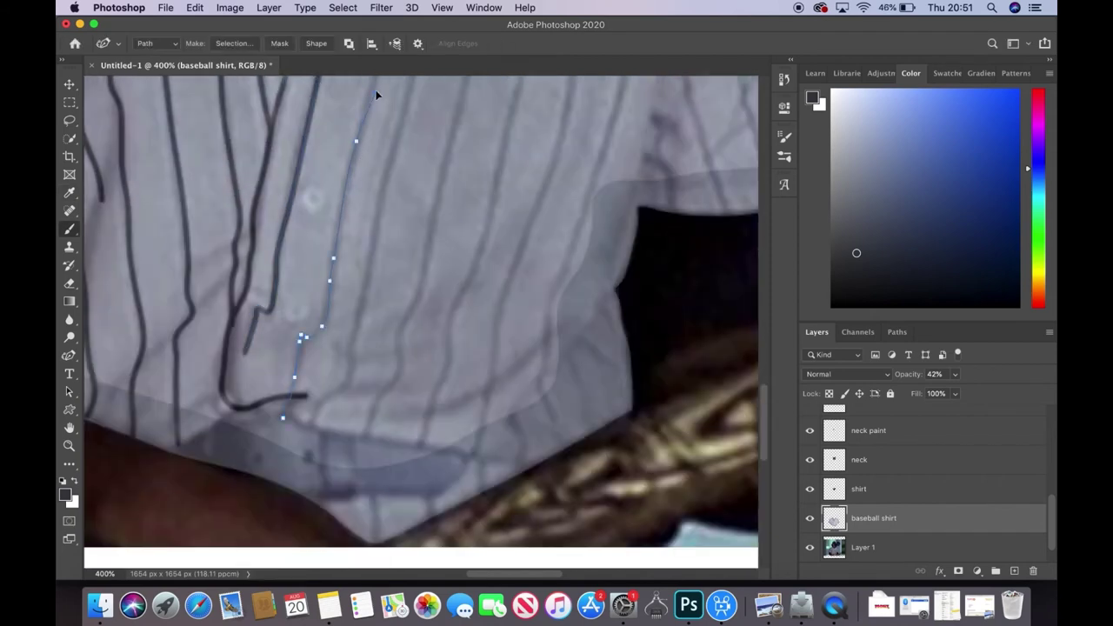
pyautogui.scroll(5, 398, 372)
pyautogui.scroll(5, 435, 287)
pyautogui.rightClick(442, 233)
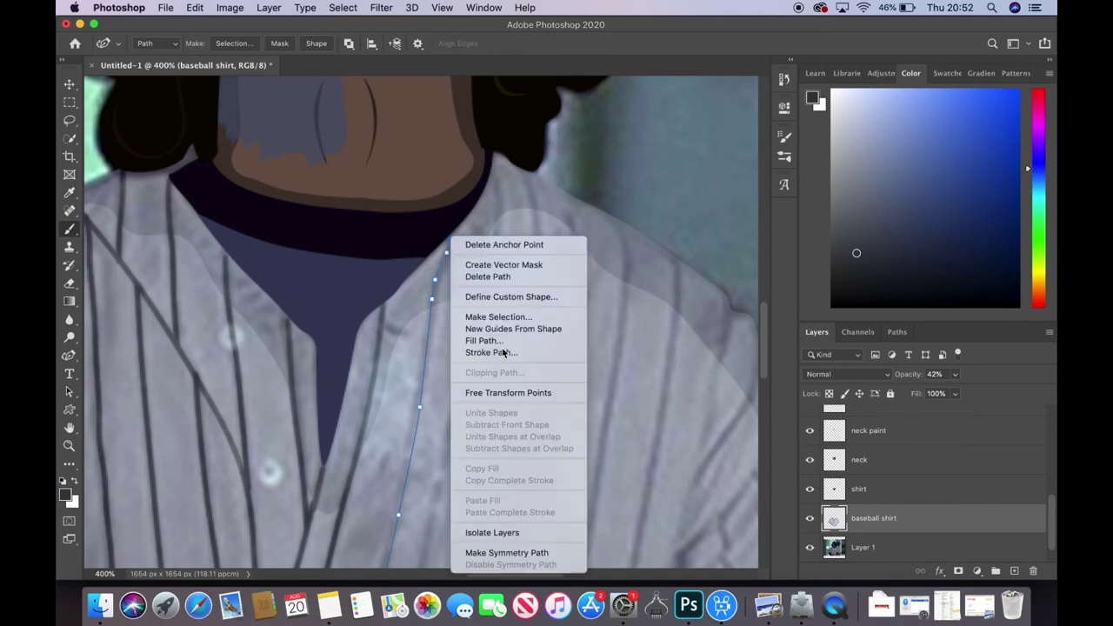
pyautogui.click(479, 347)
pyautogui.click(676, 297)
# - Trace one more long pinstripe path from below the collar down to the hem
pyautogui.click(493, 167)
pyautogui.click(497, 198)
pyautogui.click(491, 289)
pyautogui.click(480, 337)
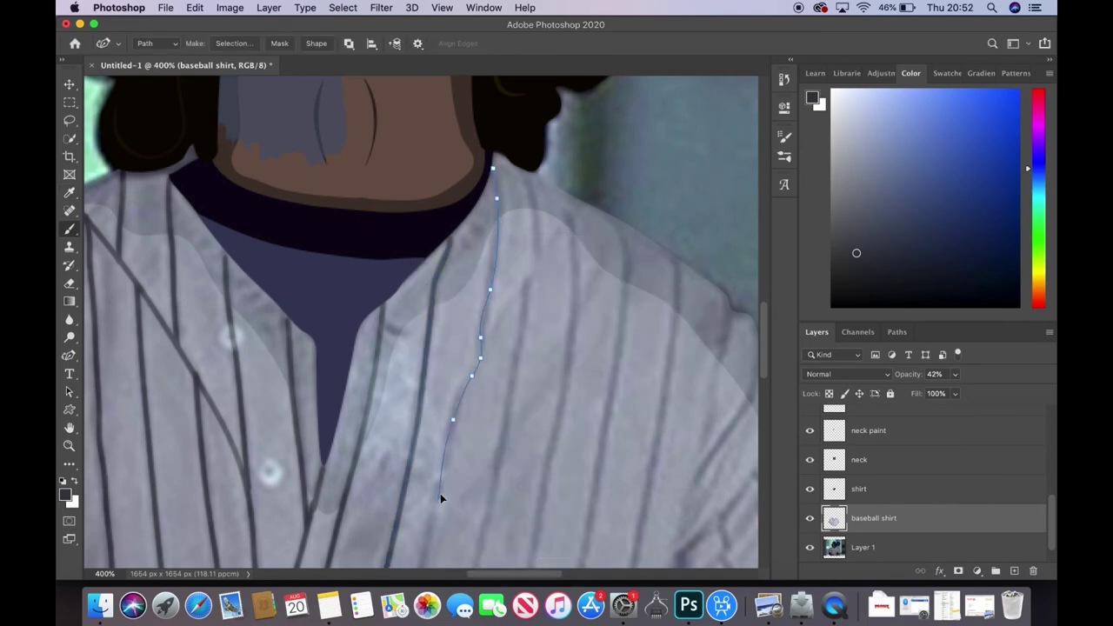
pyautogui.scroll(-5, 441, 498)
pyautogui.click(377, 472)
pyautogui.scroll(-4, 378, 472)
pyautogui.click(373, 268)
pyautogui.click(366, 301)
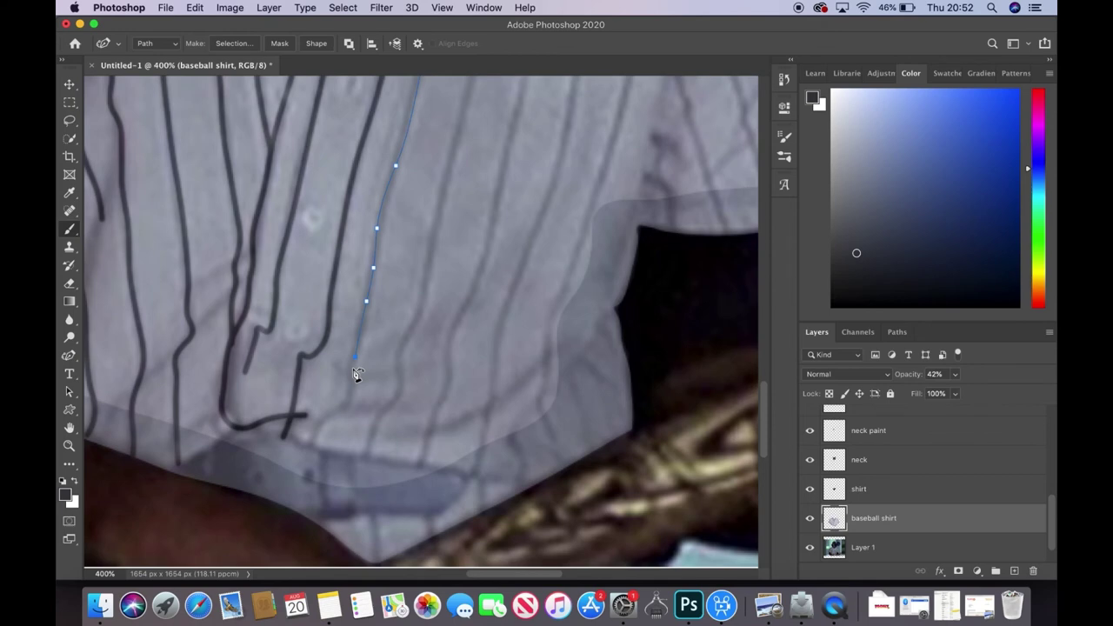
pyautogui.click(331, 415)
pyautogui.click(321, 427)
pyautogui.rightClick(315, 443)
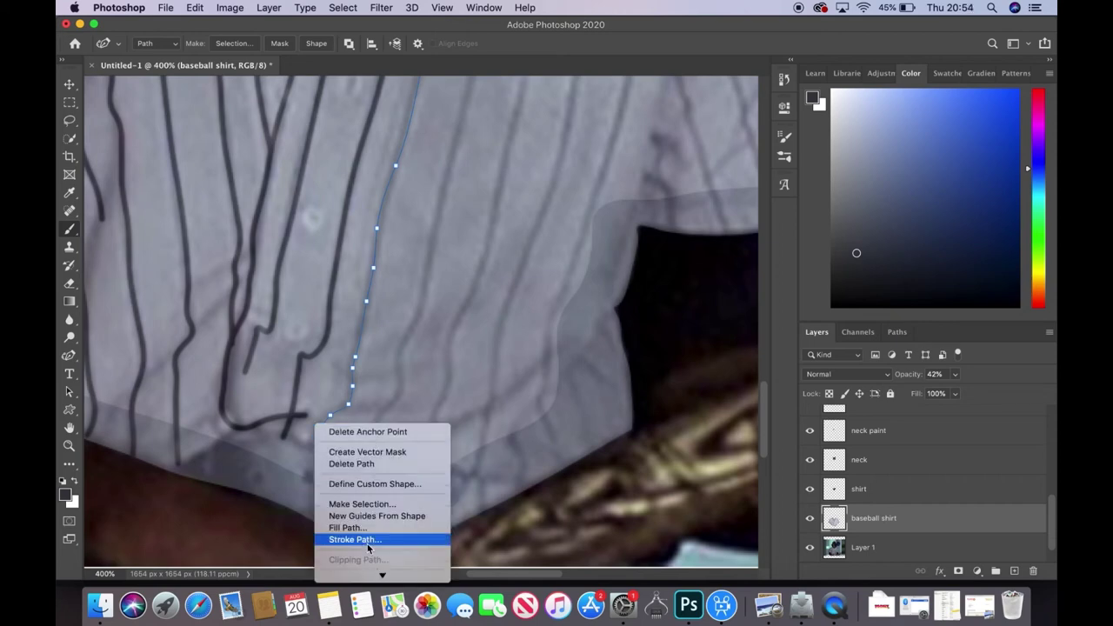
# - Clear the previous path and start a new curved pinstripe path on the shirt
pyautogui.press('Escape')
pyautogui.press('BackSpace')
pyautogui.moveTo(368, 453); pyautogui.dragTo(383, 424)
pyautogui.scroll(2, 424, 303)
pyautogui.scroll(5, 470, 217)
pyautogui.scroll(5, 535, 122)
pyautogui.rightClick(529, 234)
pyautogui.press('Escape')
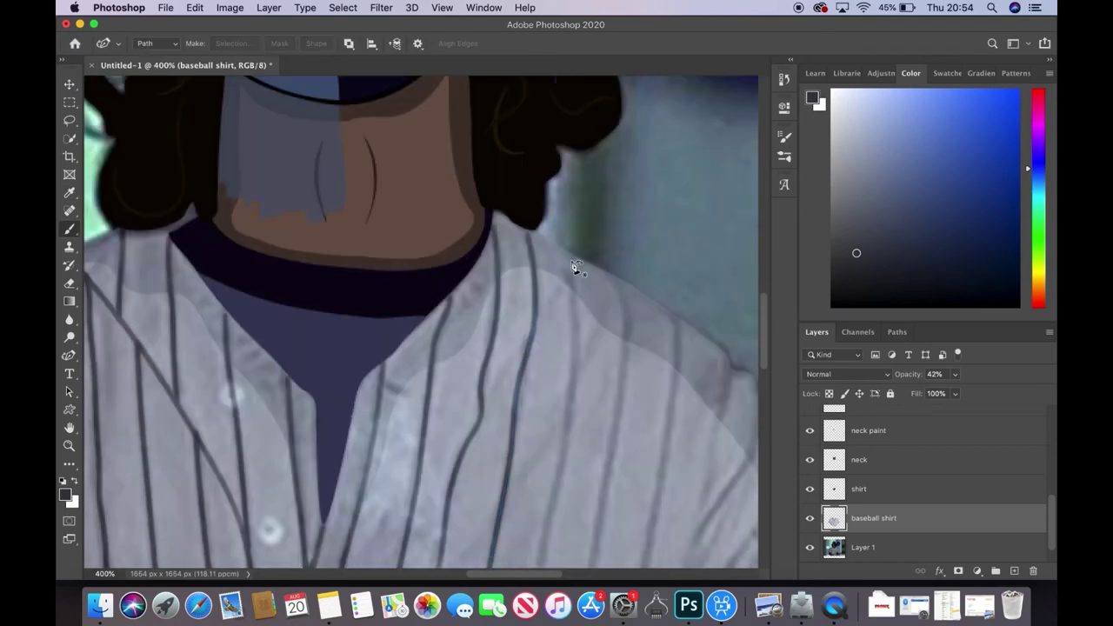
# - Finish that pinstripe path and stroke it as a dark line
pyautogui.scroll(-10, 522, 231)
pyautogui.scroll(-3, 450, 461)
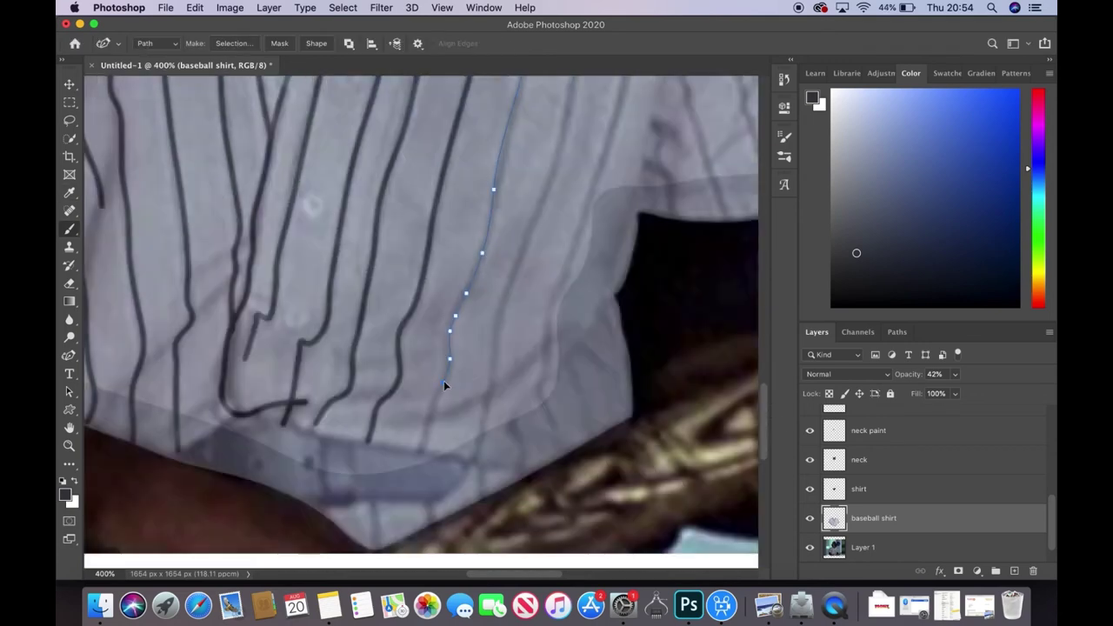
pyautogui.rightClick(426, 460)
pyautogui.click(470, 435)
pyautogui.click(666, 288)
# - Trace a long pinstripe up toward the shoulder and stroke it dark
pyautogui.click(471, 461)
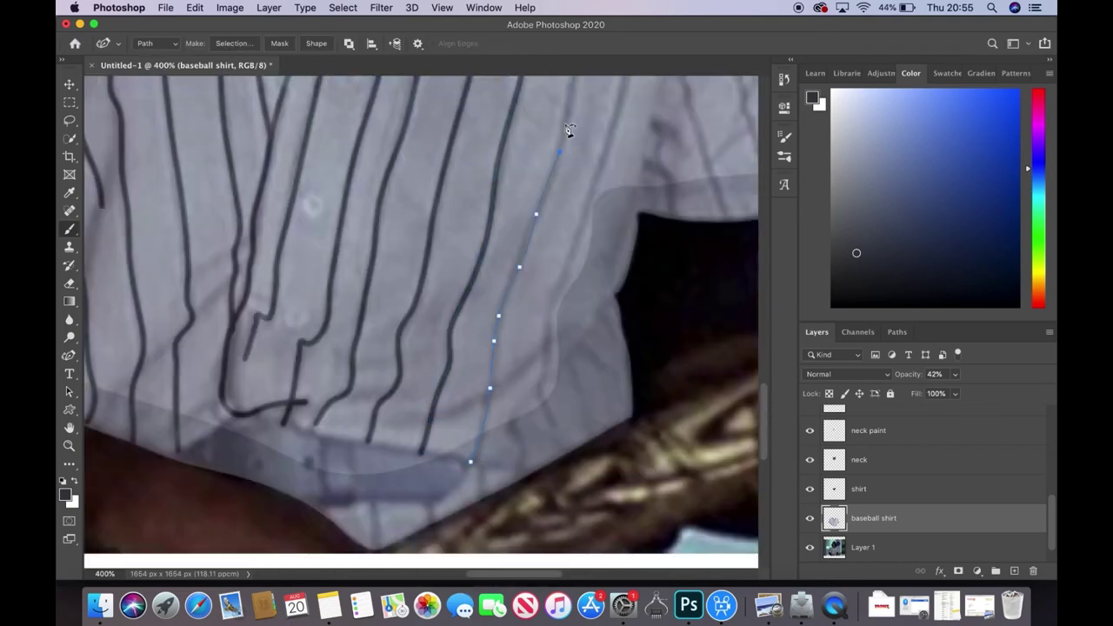
pyautogui.click(559, 150)
pyautogui.scroll(4, 564, 173)
pyautogui.scroll(3, 600, 150)
pyautogui.click(597, 304)
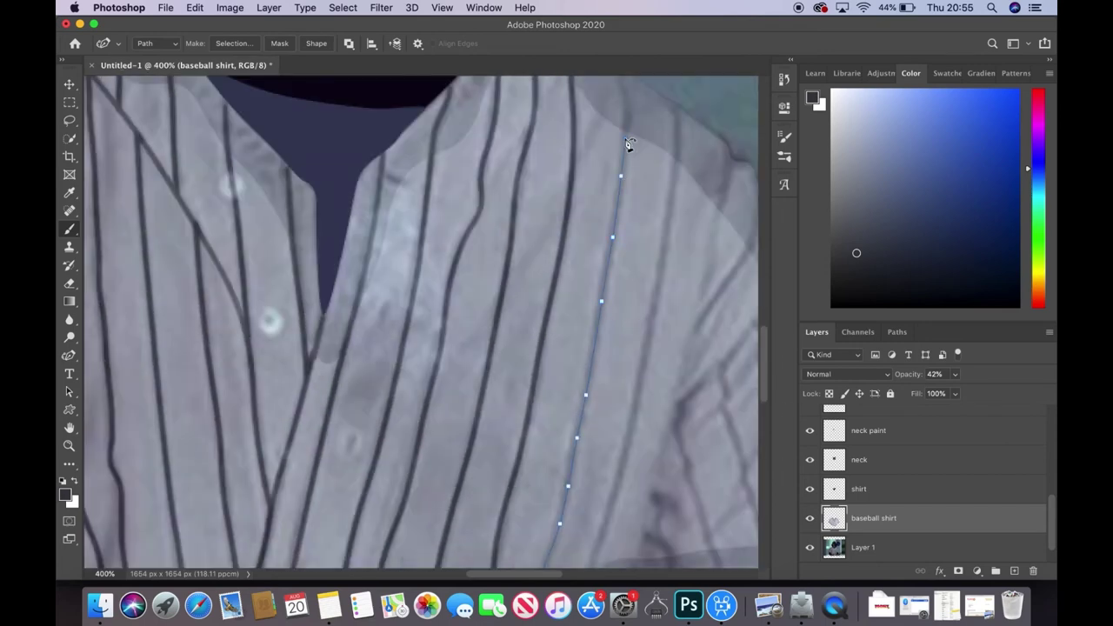
pyautogui.click(628, 145)
pyautogui.scroll(2, 627, 145)
pyautogui.rightClick(620, 211)
pyautogui.click(661, 392)
pyautogui.click(666, 287)
# - Trace a right-side pinstripe down the shirt and stroke it dark
pyautogui.click(676, 228)
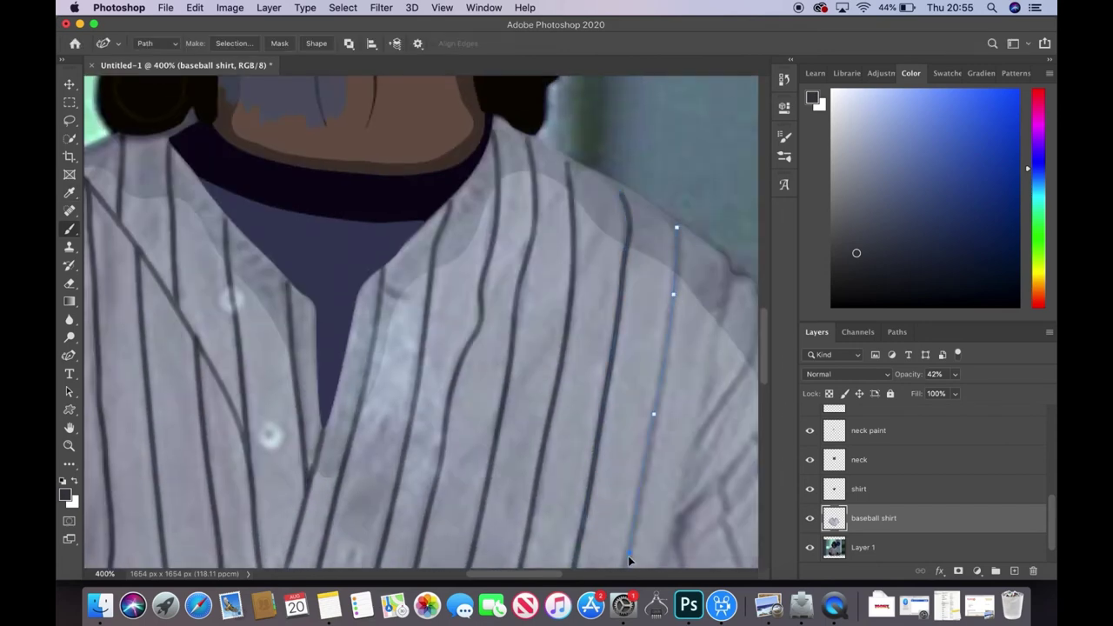
pyautogui.click(633, 526)
pyautogui.scroll(-6, 633, 526)
pyautogui.click(588, 298)
pyautogui.click(537, 414)
pyautogui.scroll(-2, 549, 509)
pyautogui.rightClick(541, 409)
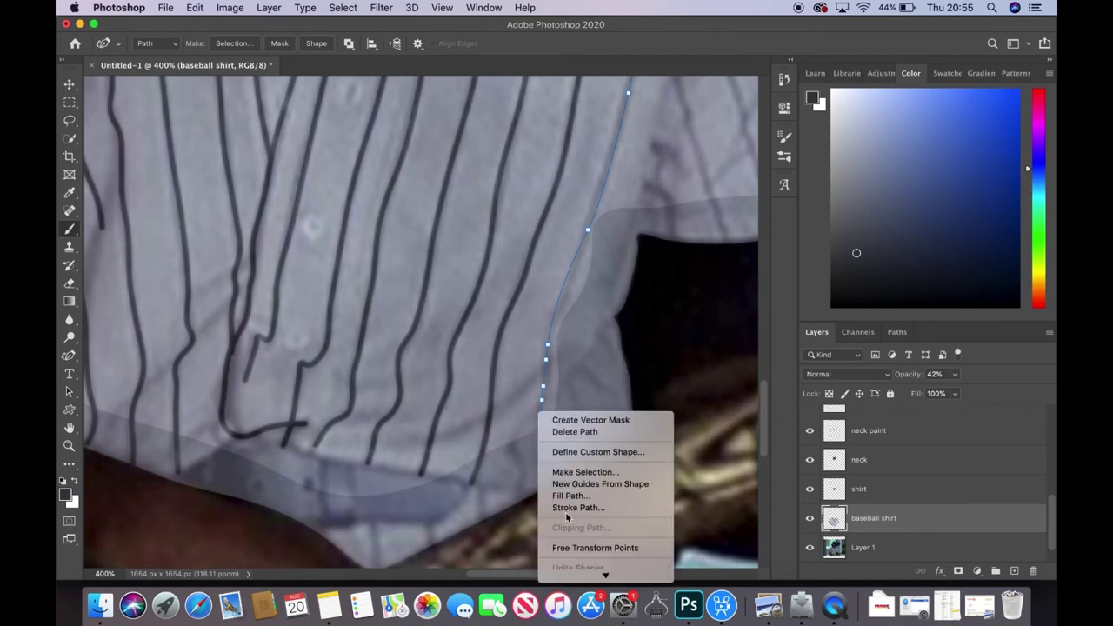
pyautogui.click(600, 511)
pyautogui.click(670, 298)
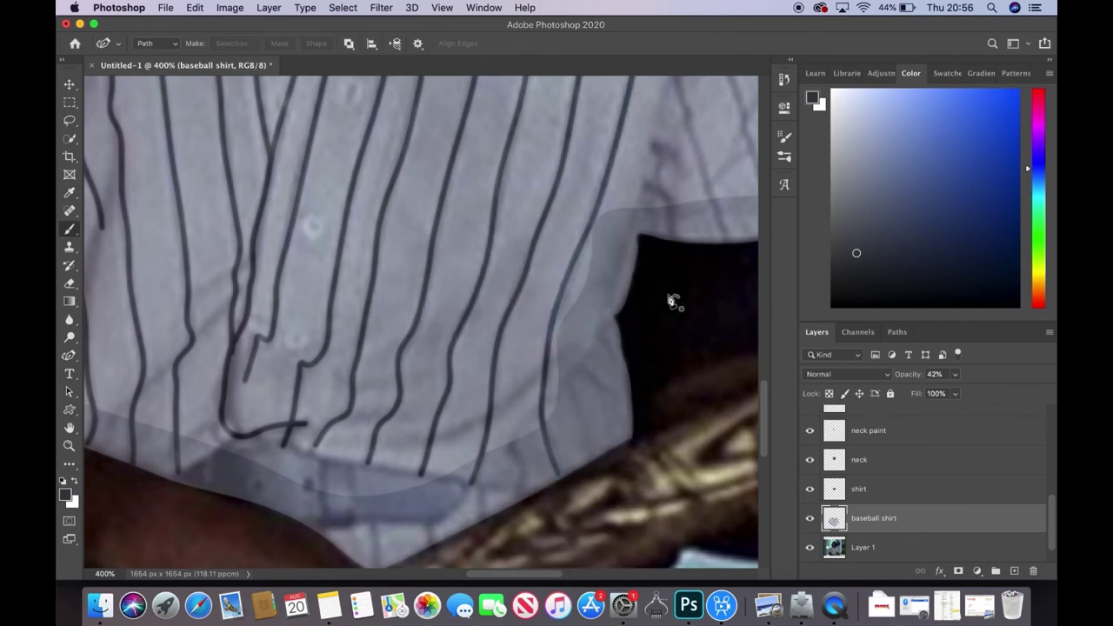
# - Draw a short two-anchor stripe near the hem and stroke it dark
pyautogui.click(169, 481)
pyautogui.click(207, 461)
pyautogui.rightClick(533, 495)
pyautogui.click(591, 530)
pyautogui.click(667, 287)
# - Add two more short dark stripe strokes lower on the shirt
pyautogui.scroll(-2, 355, 522)
pyautogui.scroll(-2, 356, 521)
pyautogui.rightClick(359, 474)
pyautogui.click(417, 530)
pyautogui.click(668, 288)
pyautogui.rightClick(410, 423)
pyautogui.click(470, 530)
pyautogui.click(667, 288)
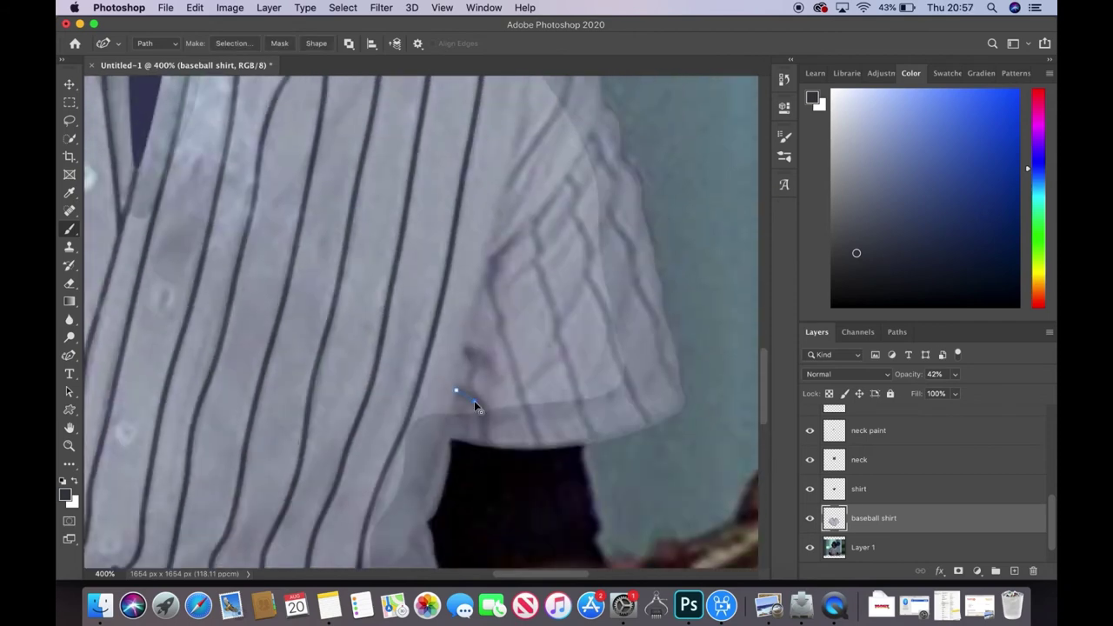
# - Stroke another short stripe, then trace and stroke a stripe on the sleeve
pyautogui.rightClick(484, 443)
pyautogui.click(534, 559)
pyautogui.click(668, 288)
pyautogui.click(493, 258)
pyautogui.rightClick(537, 443)
pyautogui.click(587, 560)
pyautogui.click(667, 288)
pyautogui.click(598, 441)
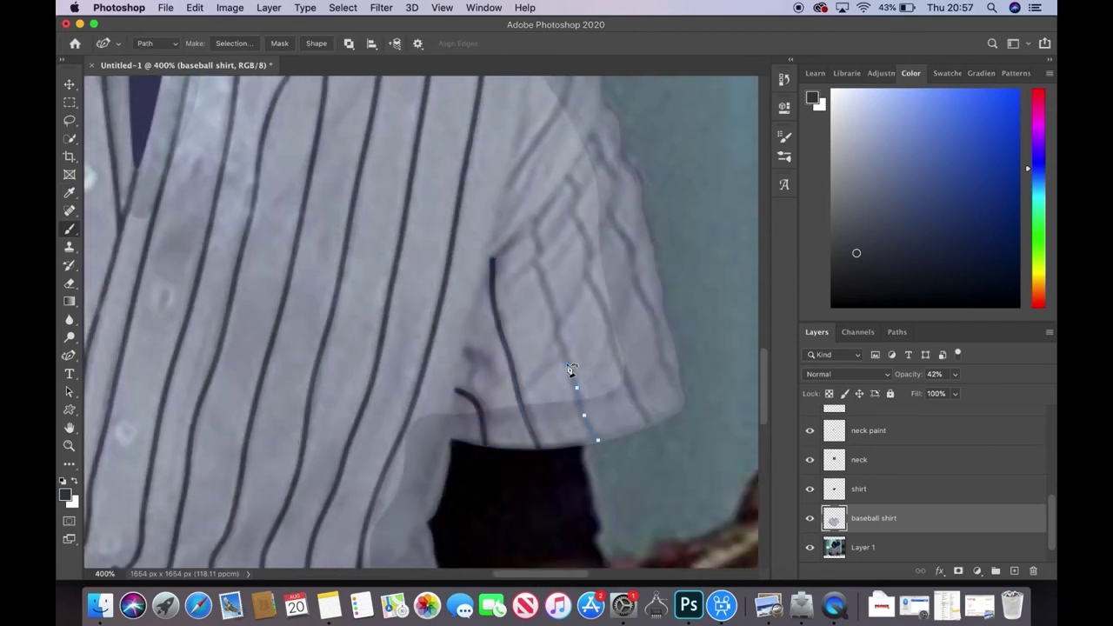
# - Trace a new pinstripe running down the sleeve and stroke it dark
pyautogui.rightClick(540, 272)
pyautogui.click(561, 324)
pyautogui.scroll(2, 634, 410)
pyautogui.click(566, 272)
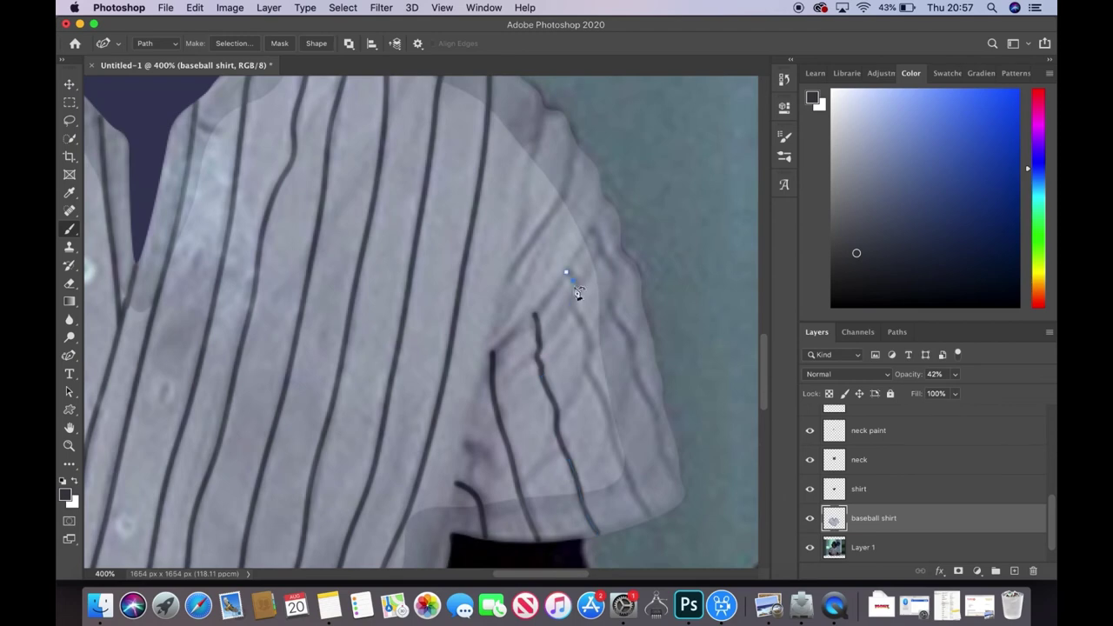
pyautogui.moveTo(617, 450); pyautogui.dragTo(650, 520)
pyautogui.rightClick(650, 520)
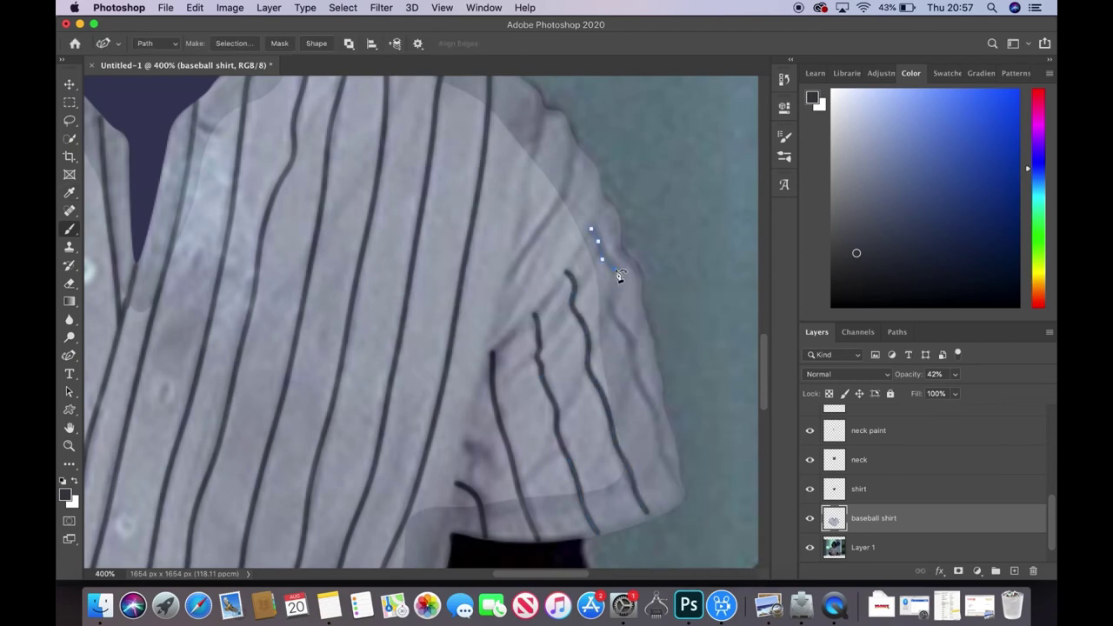
pyautogui.rightClick(674, 486)
pyautogui.click(705, 565)
pyautogui.press('Return')
# - Stroke a shoulder pinstripe and set the brush size to 2 px
pyautogui.scroll(3, 505, 398)
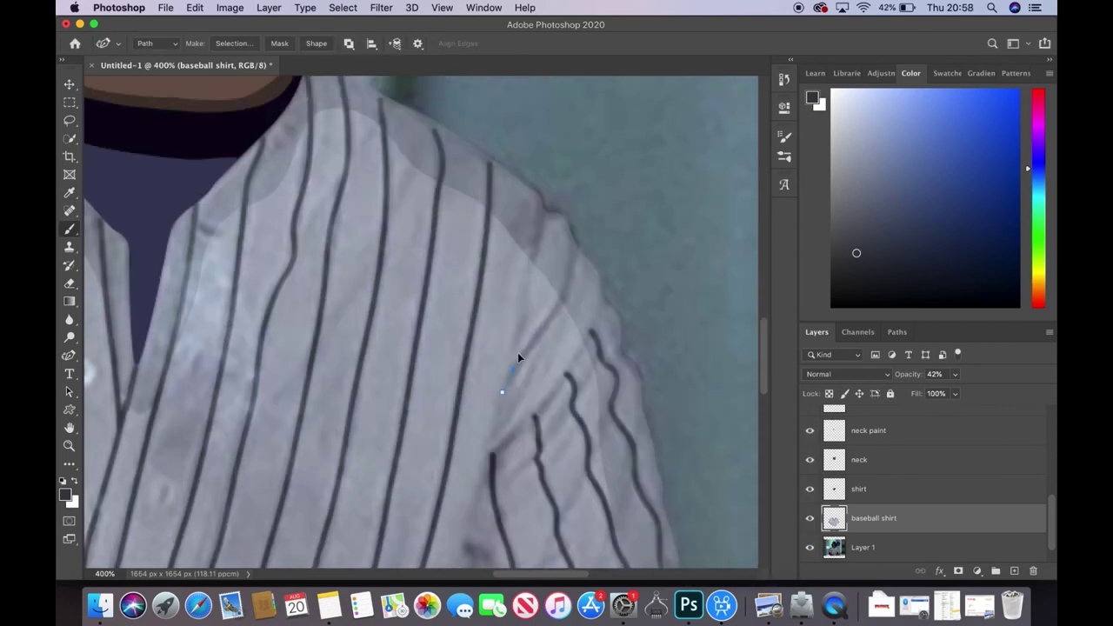
pyautogui.rightClick(580, 259)
pyautogui.click(607, 366)
pyautogui.click(666, 286)
pyautogui.rightClick(597, 309)
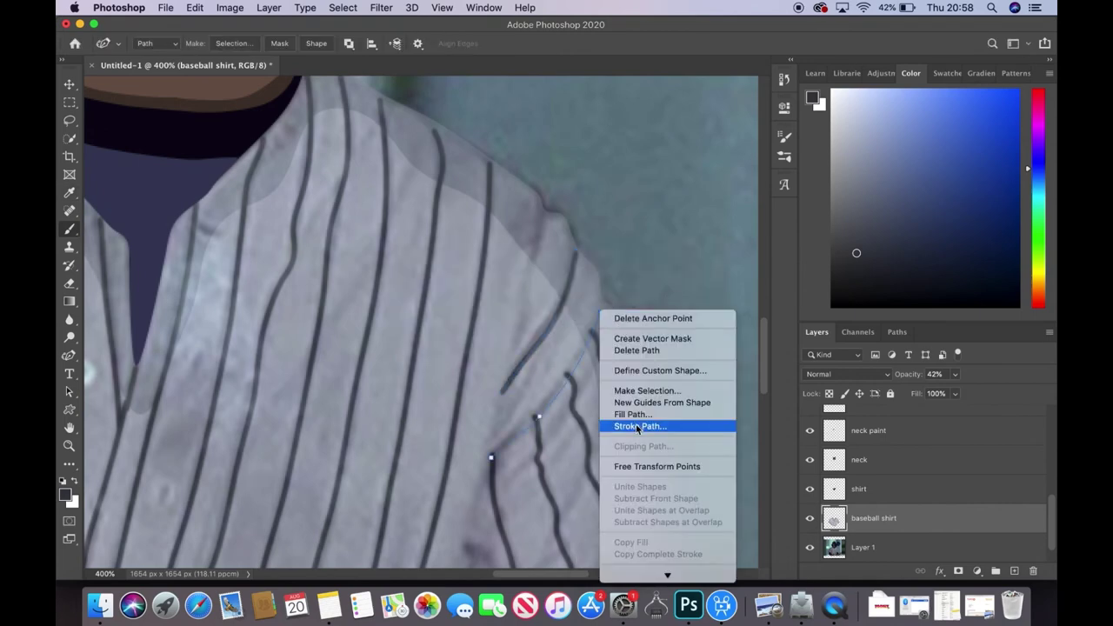
pyautogui.click(626, 346)
pyautogui.click(70, 229)
pyautogui.click(150, 43)
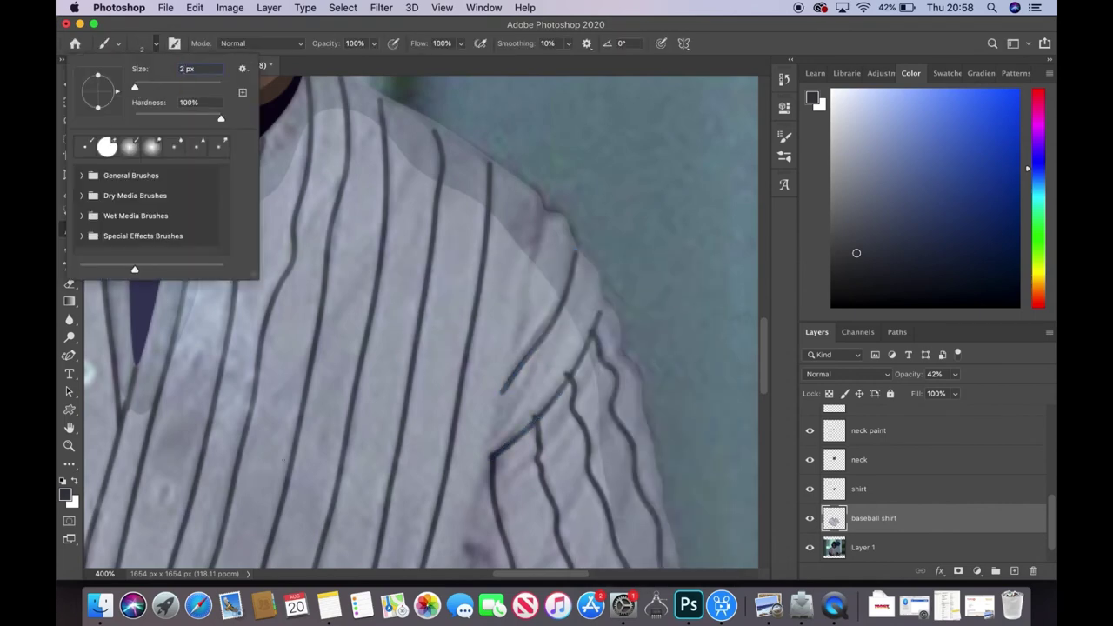
# - Stroke two wavy pinstripe paths along the sleeve fold with the brush
pyautogui.press('p')
pyautogui.rightClick(570, 422)
pyautogui.click(652, 525)
pyautogui.press('Return')
pyautogui.rightClick(611, 340)
pyautogui.click(652, 454)
pyautogui.press('Return')
# - Add another wavy pinstripe stroke further down the shirt
pyautogui.scroll(-5, 609, 374)
pyautogui.press('Return')
pyautogui.rightClick(602, 285)
pyautogui.click(647, 392)
pyautogui.press('Return')
# - Stroke a pinstripe on the left side of the shirt front
pyautogui.hscroll(-3, 516, 348)
pyautogui.hscroll(-5, 350, 363)
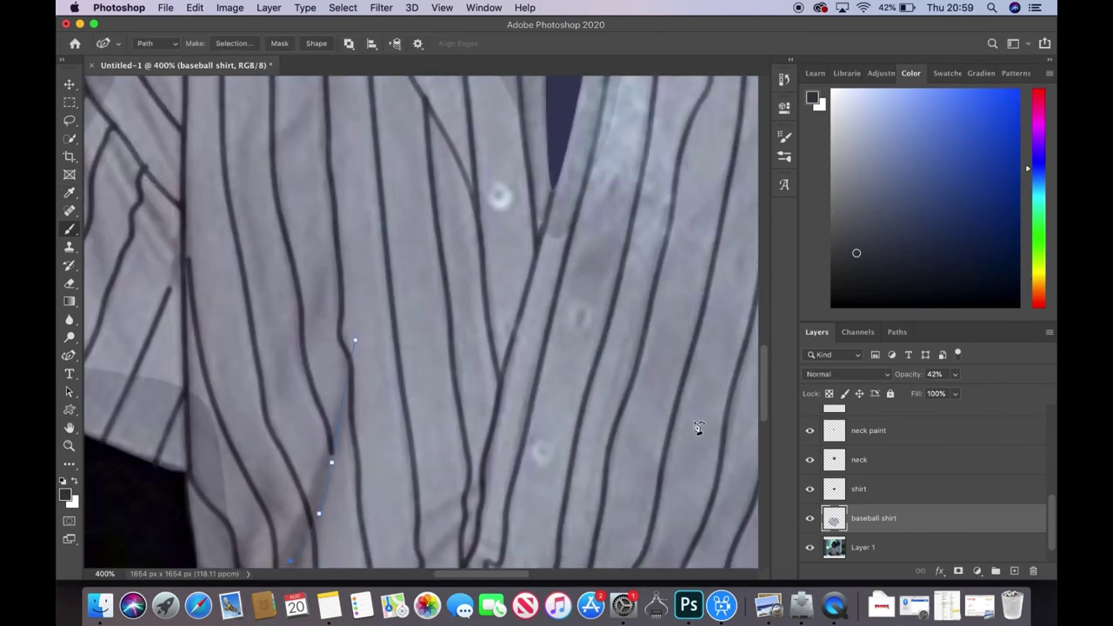
pyautogui.scroll(-4, 574, 452)
pyautogui.rightClick(276, 379)
pyautogui.click(323, 487)
pyautogui.press('Return')
# - Trace a stripe along the hem and stroke it dark
pyautogui.hscroll(5, 522, 391)
pyautogui.click(478, 521)
pyautogui.click(633, 435)
pyautogui.rightClick(633, 435)
pyautogui.click(679, 541)
pyautogui.press('Return')
# - Stroke one more lower stripe near the hem
pyautogui.rightClick(491, 503)
pyautogui.click(538, 400)
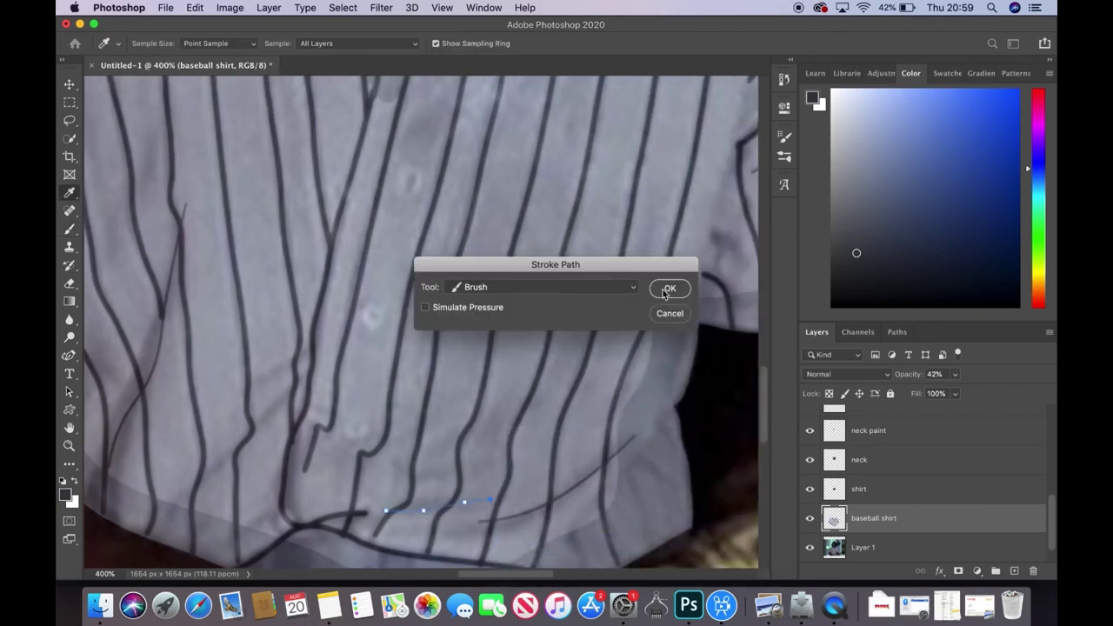
pyautogui.press('Return')
pyautogui.hscroll(-5, 435, 348)
pyautogui.scroll(5, 434, 348)
# - Stroke three pinstripe paths across the left shoulder and sleeve
pyautogui.rightClick(173, 300)
pyautogui.click(226, 416)
pyautogui.press('Return')
pyautogui.rightClick(281, 238)
pyautogui.click(321, 351)
pyautogui.press('Return')
pyautogui.rightClick(282, 280)
pyautogui.click(274, 320)
pyautogui.click(669, 293)
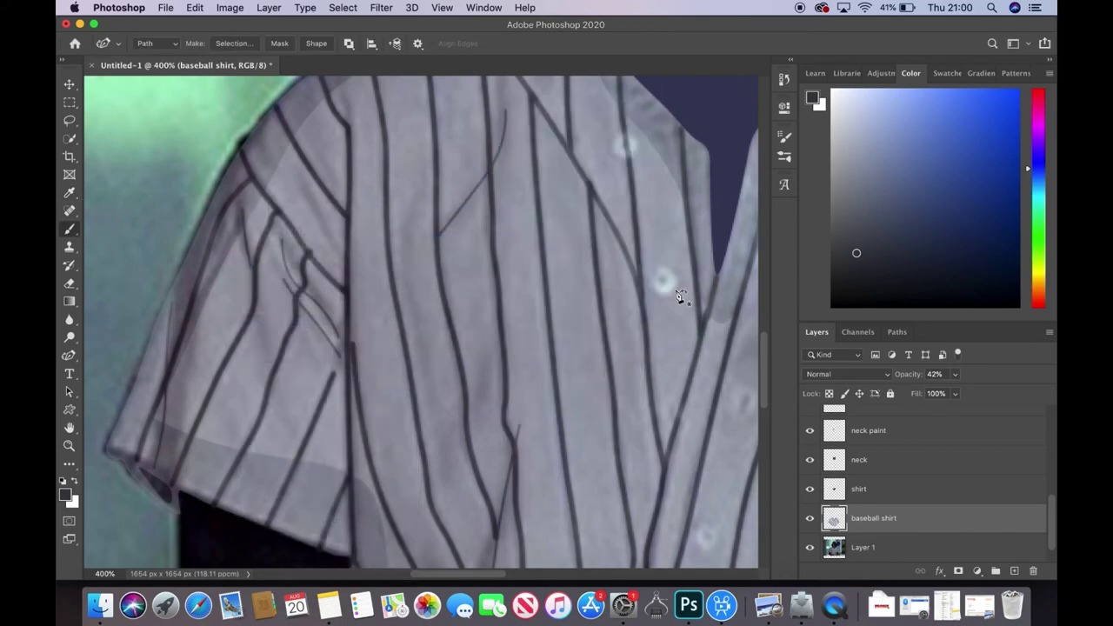
# - Sample the belt's dark colour from the photo with the Eyedropper
pyautogui.press('i')
pyautogui.scroll(-5, 435, 347)
pyautogui.scroll(5, 268, 409)
pyautogui.click(268, 409)
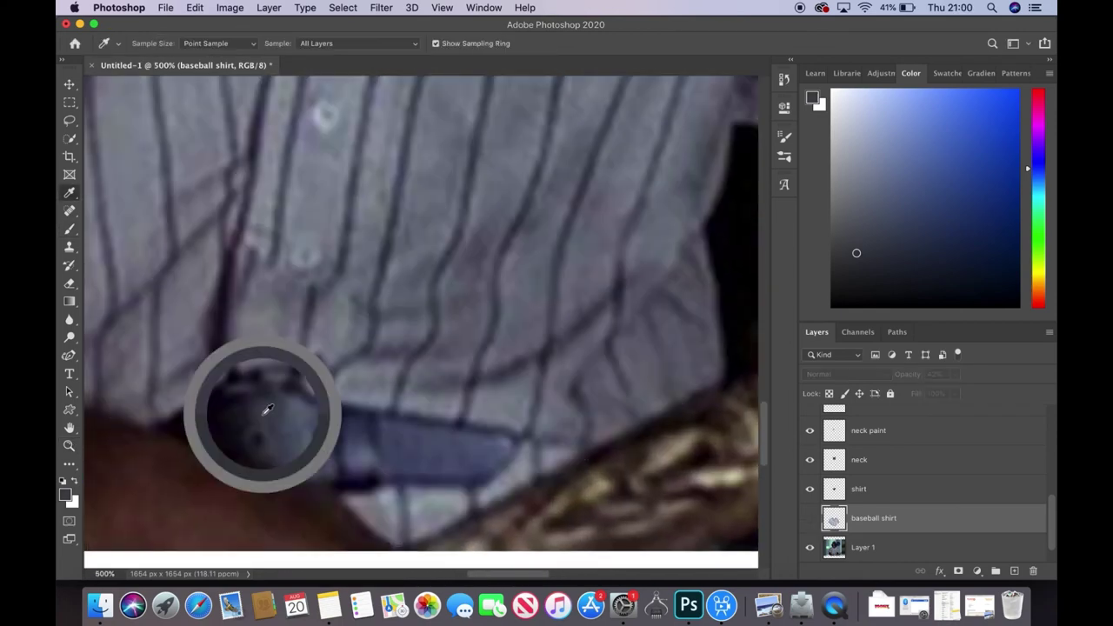
# - Outline the belt with the Pen and fill the path dark navy
pyautogui.scroll(2, 266, 487)
pyautogui.press('p')
pyautogui.scroll(2, 174, 435)
pyautogui.click(121, 408)
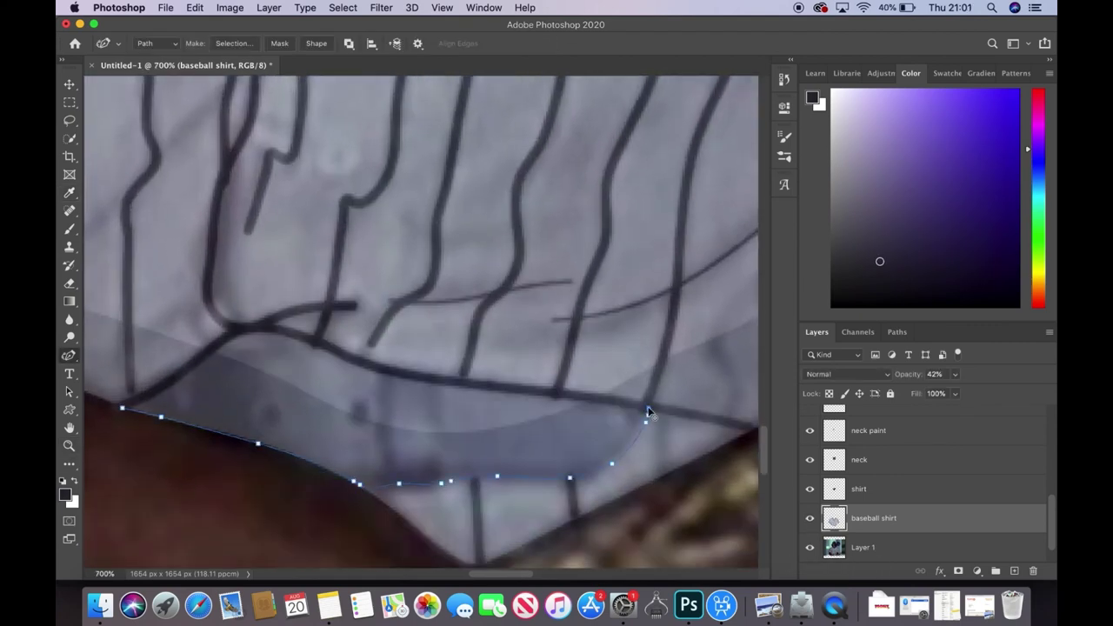
pyautogui.rightClick(217, 405)
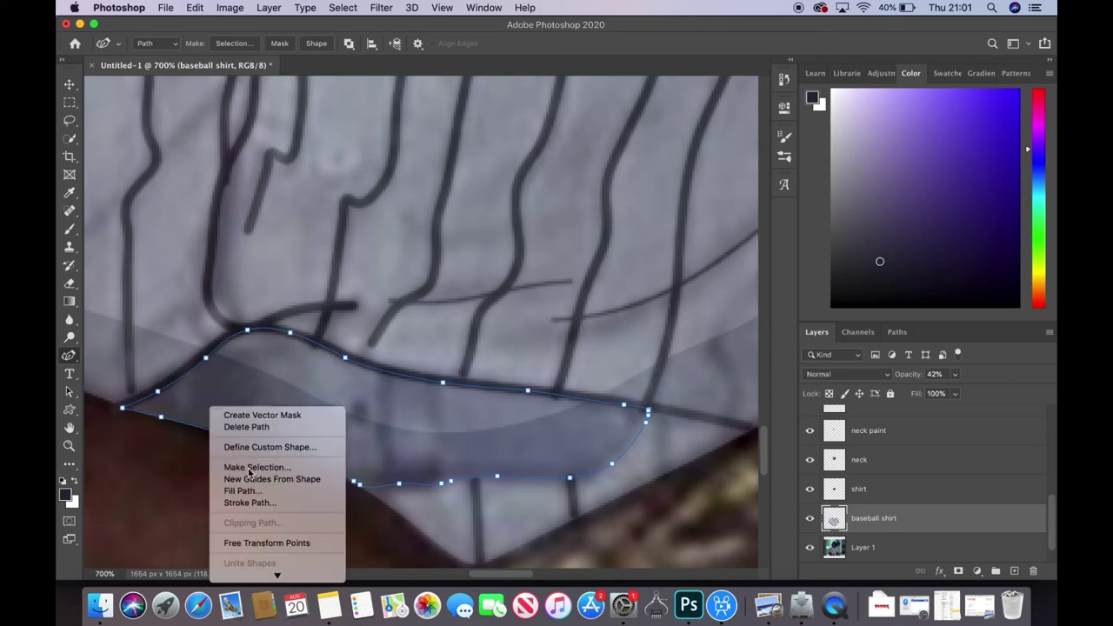
pyautogui.click(248, 494)
# - Confirm the brush size, view the whole picture, and set the shirt layer to full opacity
pyautogui.press('b')
pyautogui.click(156, 43)
pyautogui.press('Return')
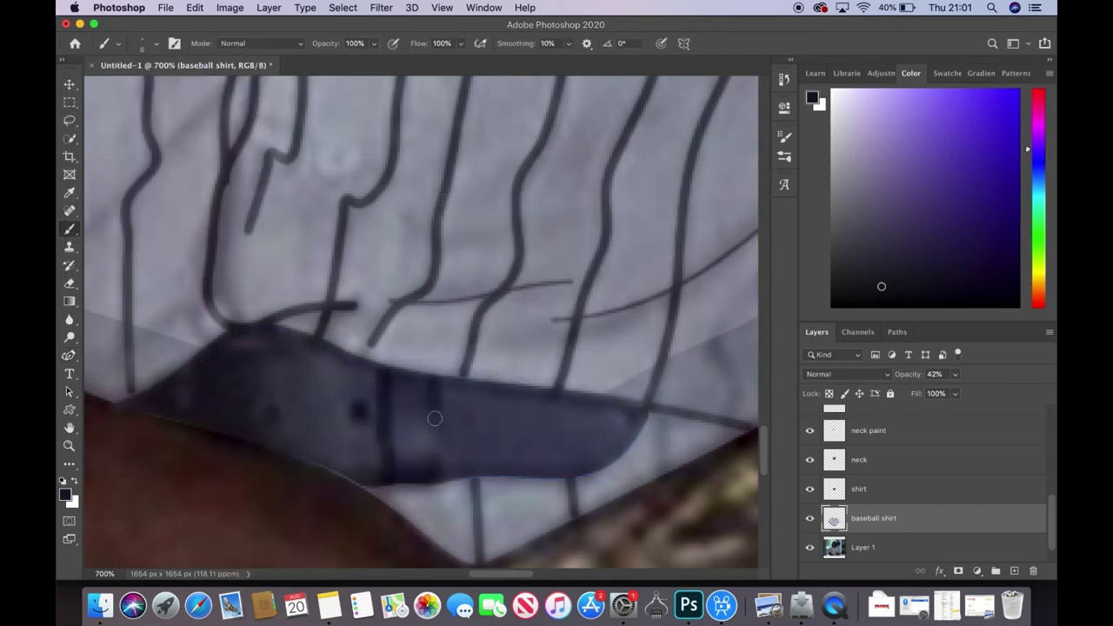
pyautogui.doubleClick(69, 445)
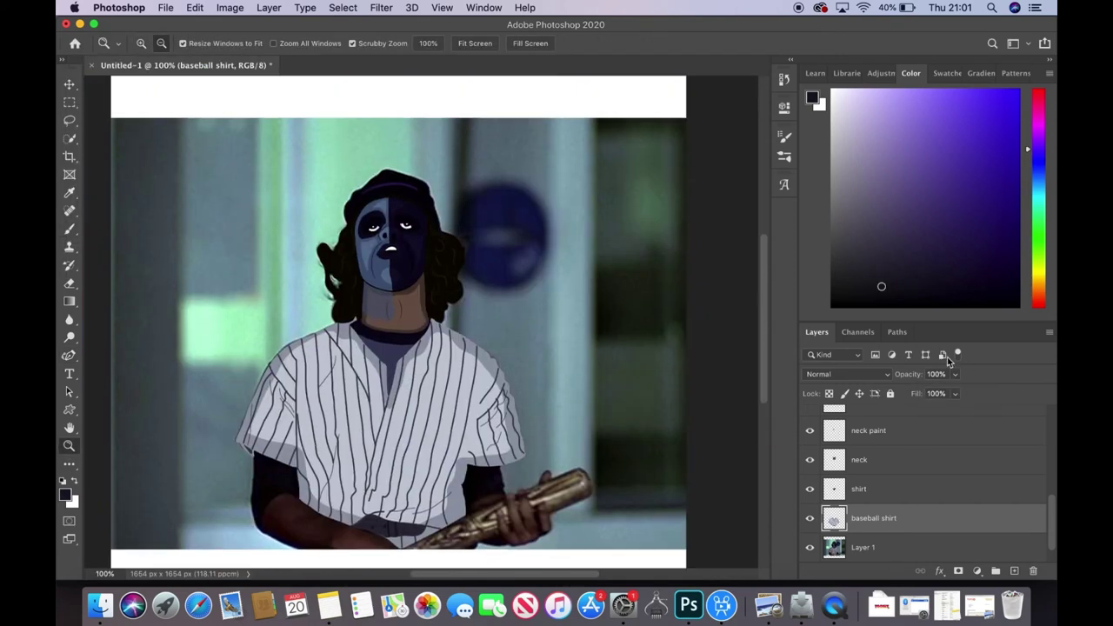
pyautogui.moveTo(955, 374); pyautogui.dragTo(915, 391)
# - Add a new layer and rename it 'buttons'
pyautogui.press('super+plus')
pyautogui.press('super+plus')
pyautogui.click(1014, 570)
pyautogui.doubleClick(865, 518)
# - Name the new layer 'buttons' and paint pale round buttons down the shirt front with a hard brush
pyautogui.write('buttons')
pyautogui.click(810, 547)
pyautogui.click(490, 364)
pyautogui.click(809, 547)
pyautogui.press('super+plus')
pyautogui.press('b')
pyautogui.click(148, 43)
pyautogui.press('Return')
pyautogui.click(479, 346)
pyautogui.click(537, 545)
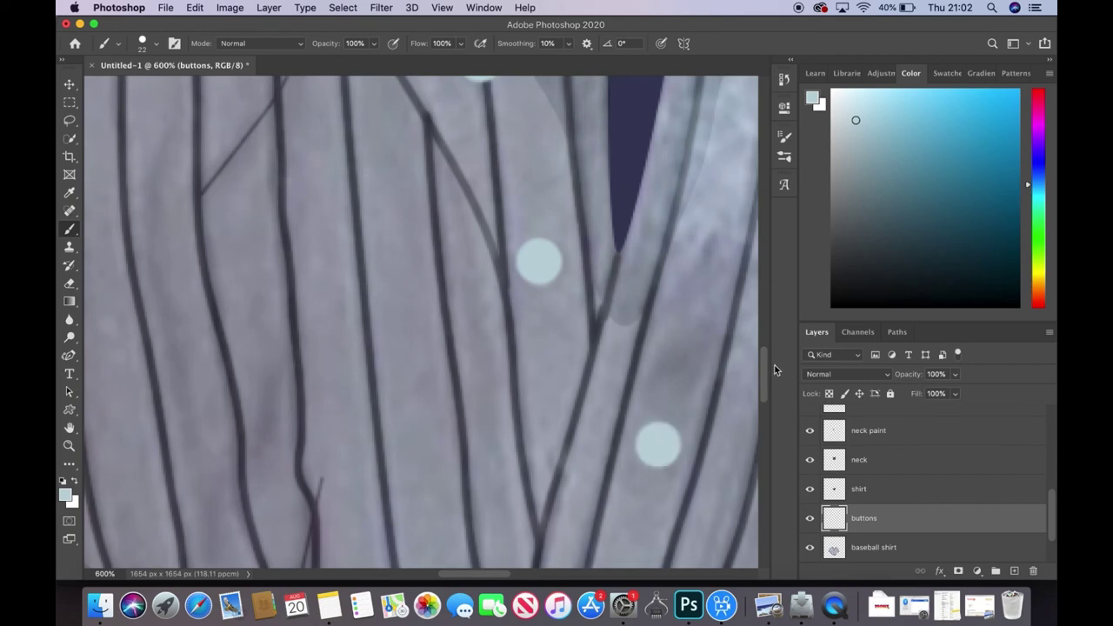
pyautogui.hscroll(5, 533, 581)
pyautogui.hscroll(-5, 533, 581)
# - Draw dark stitch marks across the buttons with a 1 px black brush
pyautogui.press('d')
pyautogui.click(148, 43)
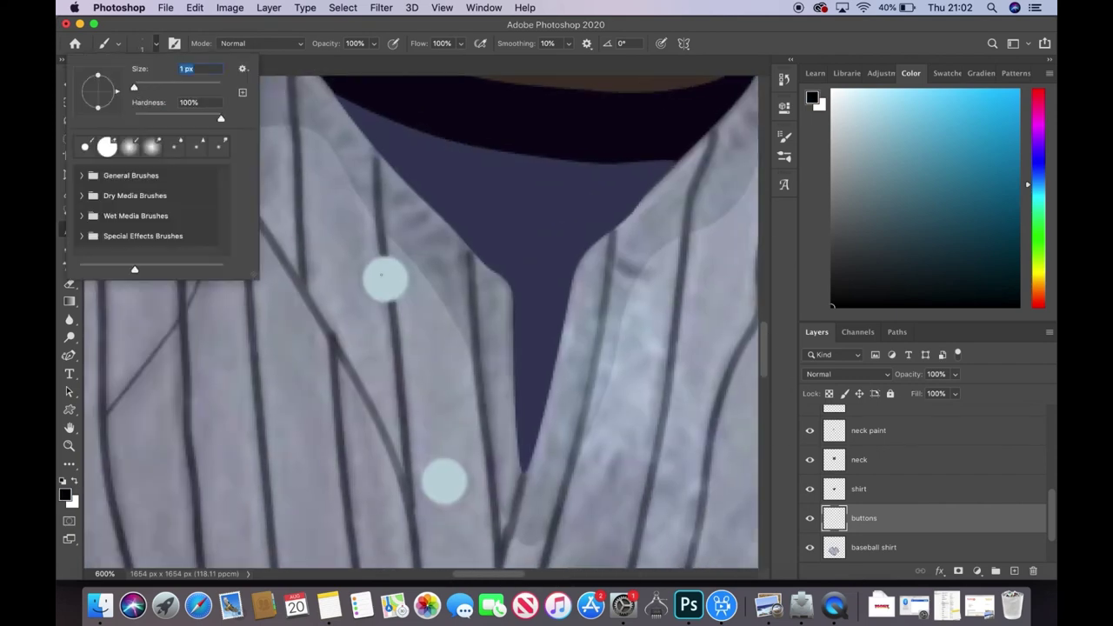
pyautogui.press('Return')
pyautogui.scroll(-5, 563, 278)
pyautogui.moveTo(560, 285); pyautogui.dragTo(566, 272)
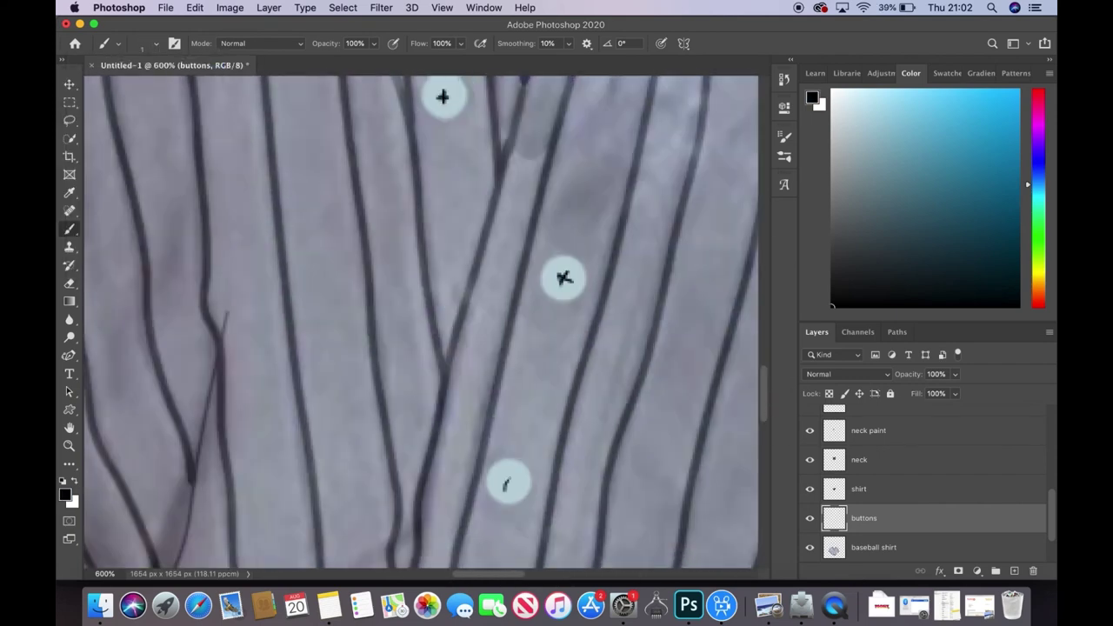
pyautogui.scroll(-4, 484, 327)
pyautogui.moveTo(484, 333); pyautogui.dragTo(486, 320)
# - Zoom in on the collar buttons, pick a grey brush colour, then add a new empty layer
pyautogui.press('z')
pyautogui.click(873, 547)
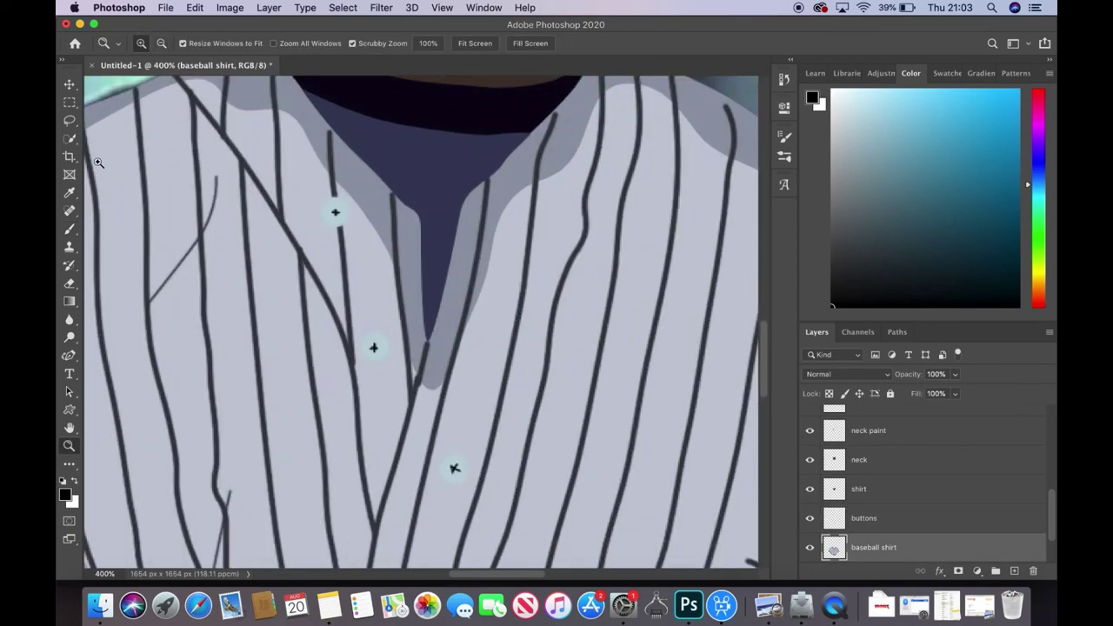
pyautogui.click(198, 161)
pyautogui.press('b')
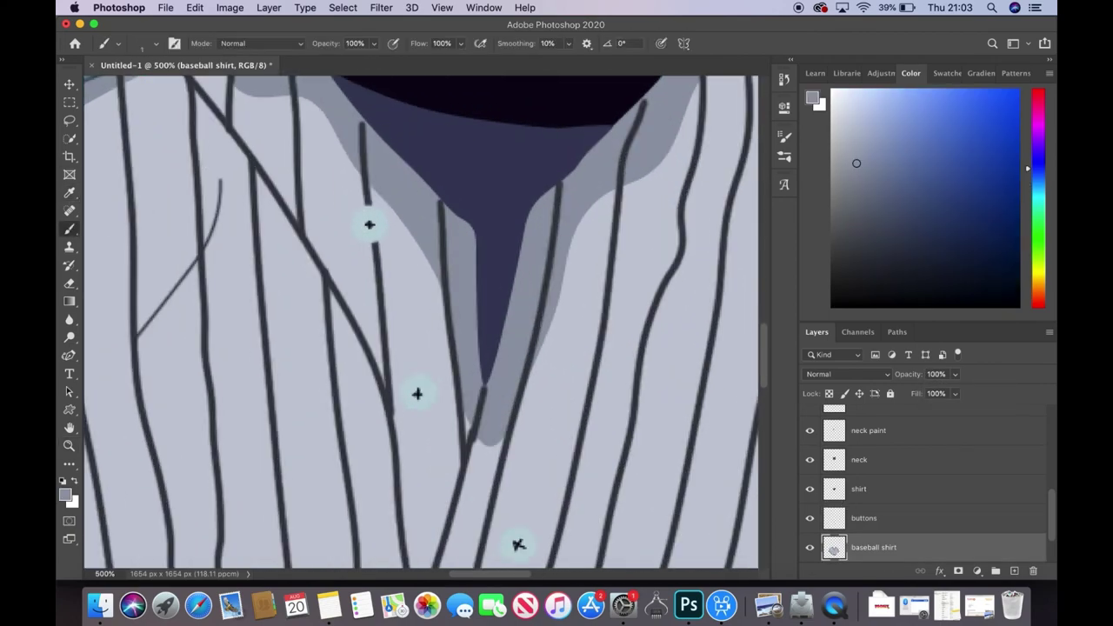
pyautogui.click(118, 43)
pyautogui.click(369, 224)
pyautogui.scroll(-5, 477, 276)
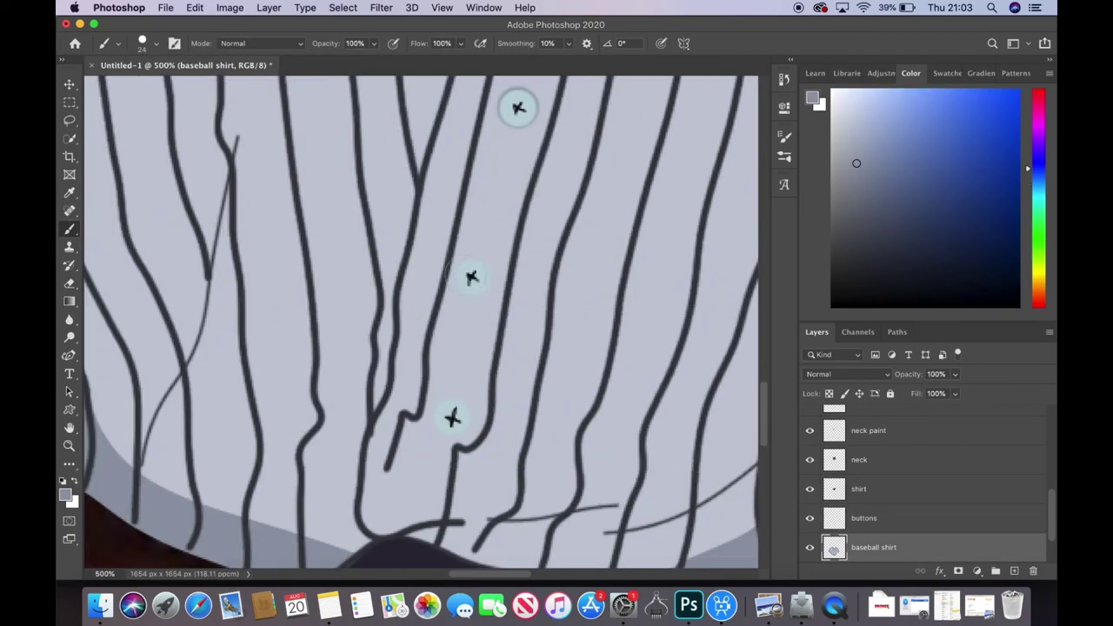
pyautogui.press('z')
pyautogui.hotkey('ctrl', '-')
pyautogui.hotkey('alt', '[')
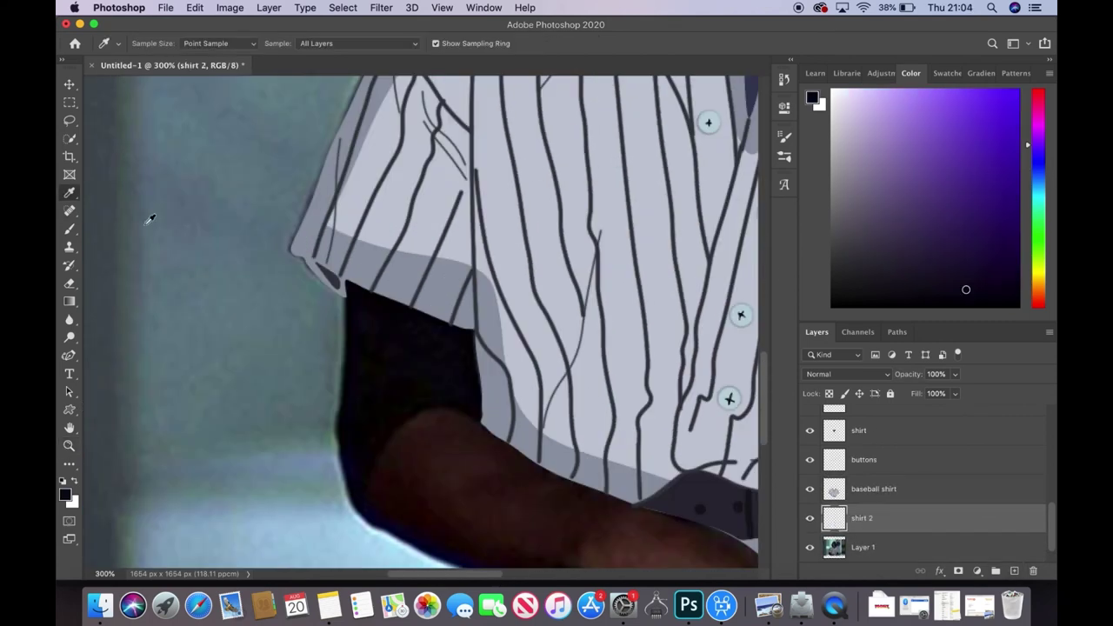
# - Extend the Pen outline down the forearm below the sleeve
pyautogui.scroll(-4, 696, 383)
pyautogui.click(345, 393)
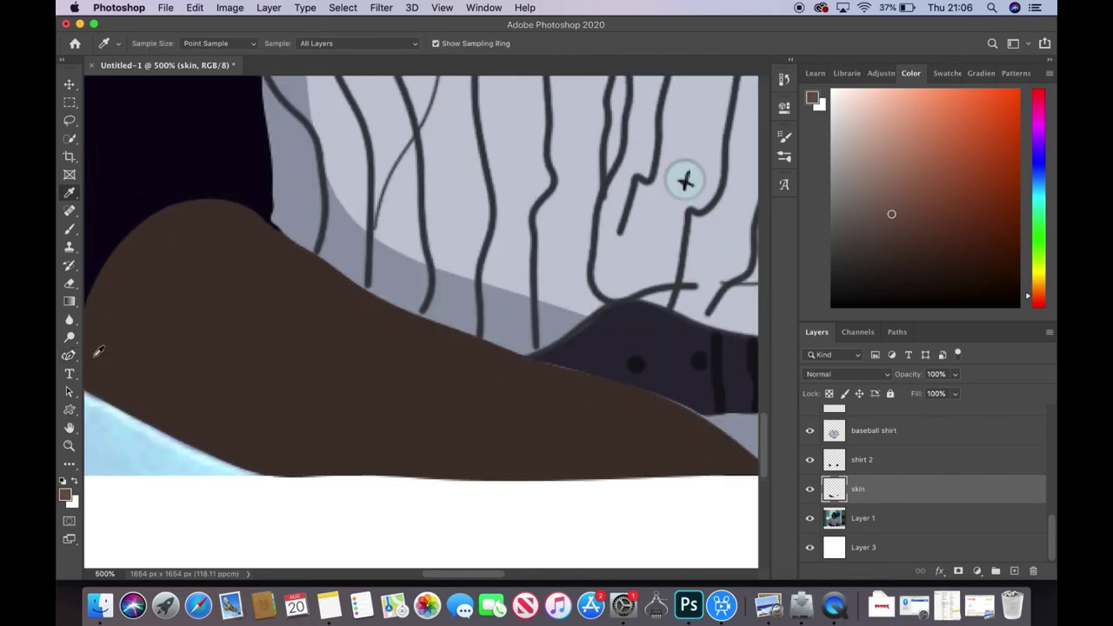
# - Trace the upper skin edge of the forearm with Pen anchors
pyautogui.click(222, 213)
pyautogui.click(254, 228)
pyautogui.click(307, 272)
pyautogui.click(426, 334)
pyautogui.click(596, 398)
pyautogui.click(664, 419)
pyautogui.click(719, 448)
pyautogui.press('z')
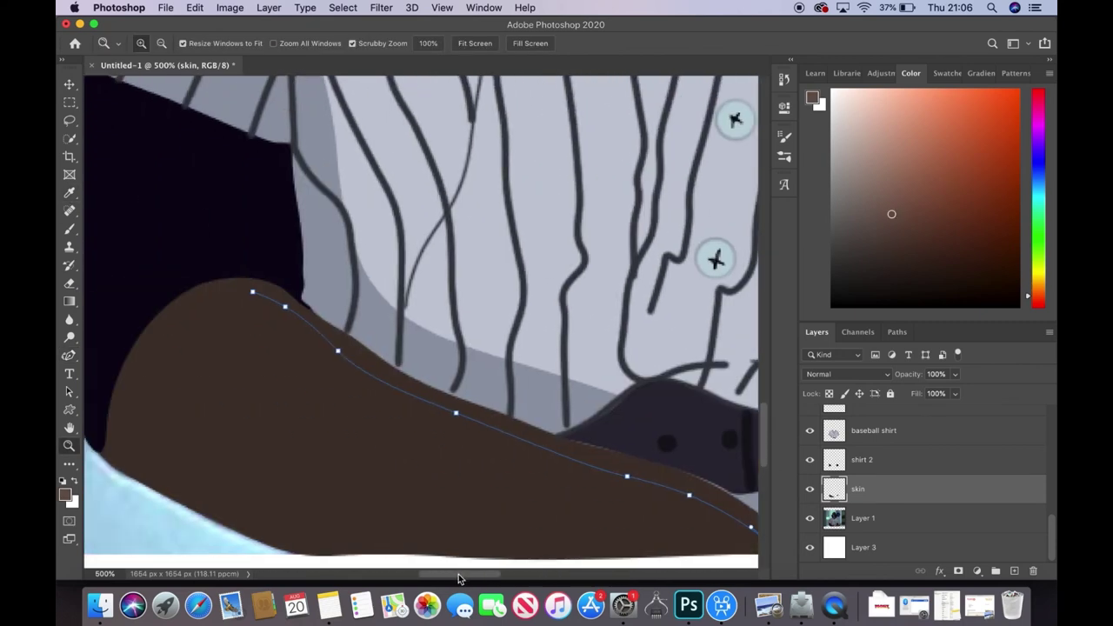
pyautogui.press('p')
# - Curve the outline along the arm's underside, close it and fill it lighter brown
pyautogui.click(154, 492)
pyautogui.click(218, 542)
pyautogui.moveTo(458, 574); pyautogui.dragTo(424, 574)
pyautogui.click(374, 439)
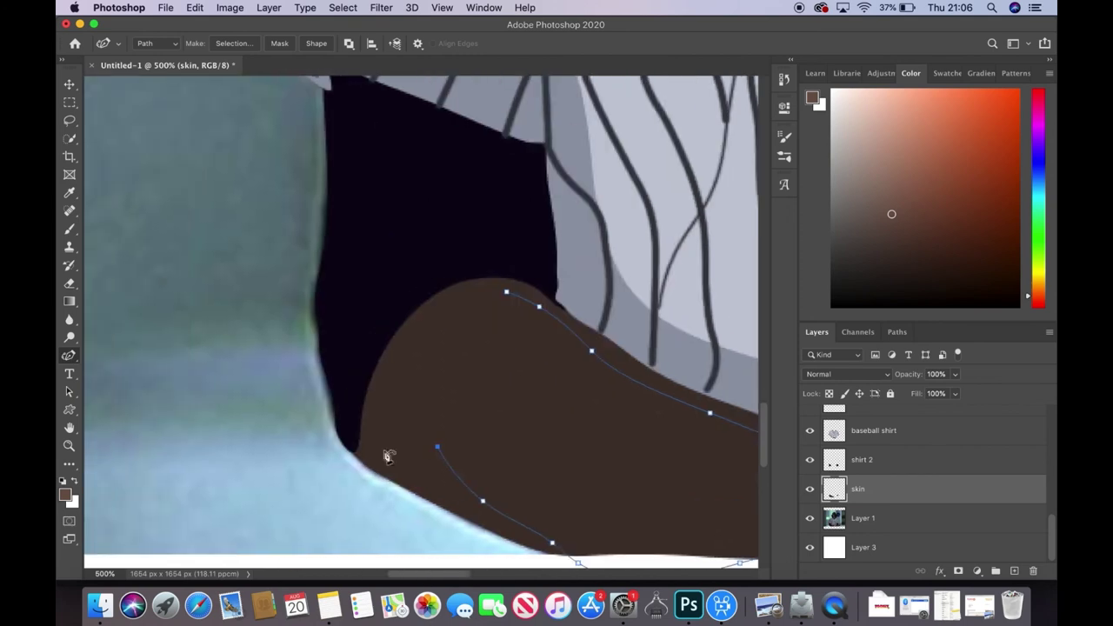
pyautogui.rightClick(399, 376)
pyautogui.click(585, 447)
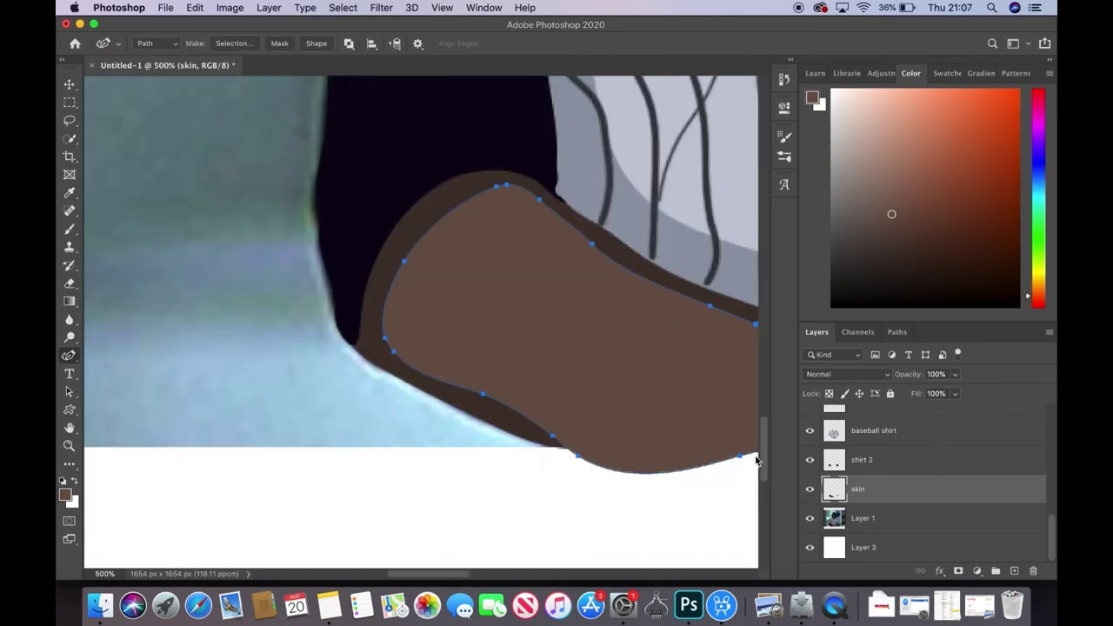
# - Delete the skin overflowing the picture's bottom and sample the skin colour
pyautogui.press('m')
pyautogui.moveTo(148, 444); pyautogui.dragTo(758, 514)
pyautogui.press('Delete')
pyautogui.hotkey('ctrl', 'd')
pyautogui.click(69, 192)
pyautogui.click(70, 228)
pyautogui.press('z')
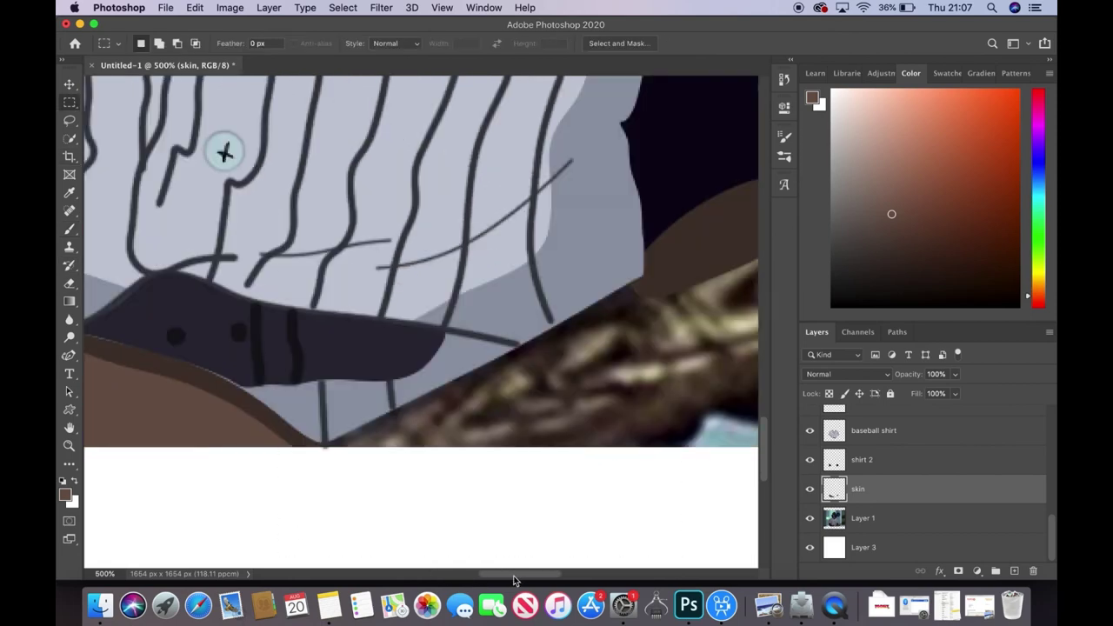
pyautogui.hscroll(5, 421, 261)
# - Add a new layer named 'hand' and start a Pen outline of the hand on the bat
pyautogui.click(1013, 572)
pyautogui.doubleClick(859, 459)
pyautogui.write('hand')
pyautogui.press('Return')
pyautogui.scroll(5, 141, 225)
pyautogui.press('p')
pyautogui.click(310, 374)
pyautogui.click(316, 440)
pyautogui.click(329, 485)
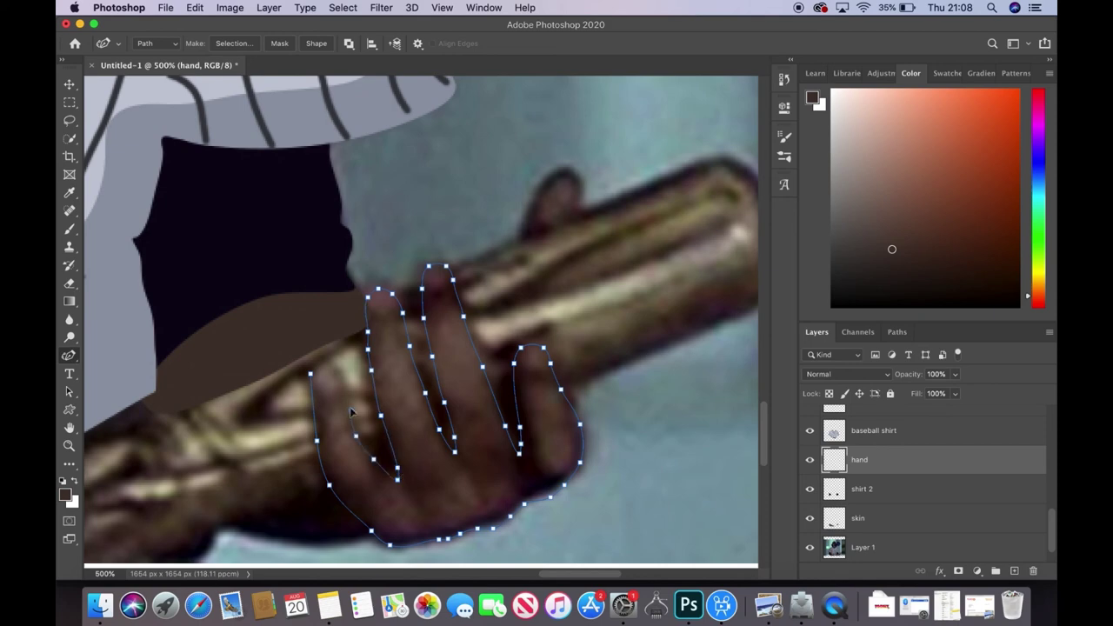
# - Fill the hand path brown and finish the thumb outline
pyautogui.rightClick(330, 384)
pyautogui.click(374, 464)
pyautogui.press('Return')
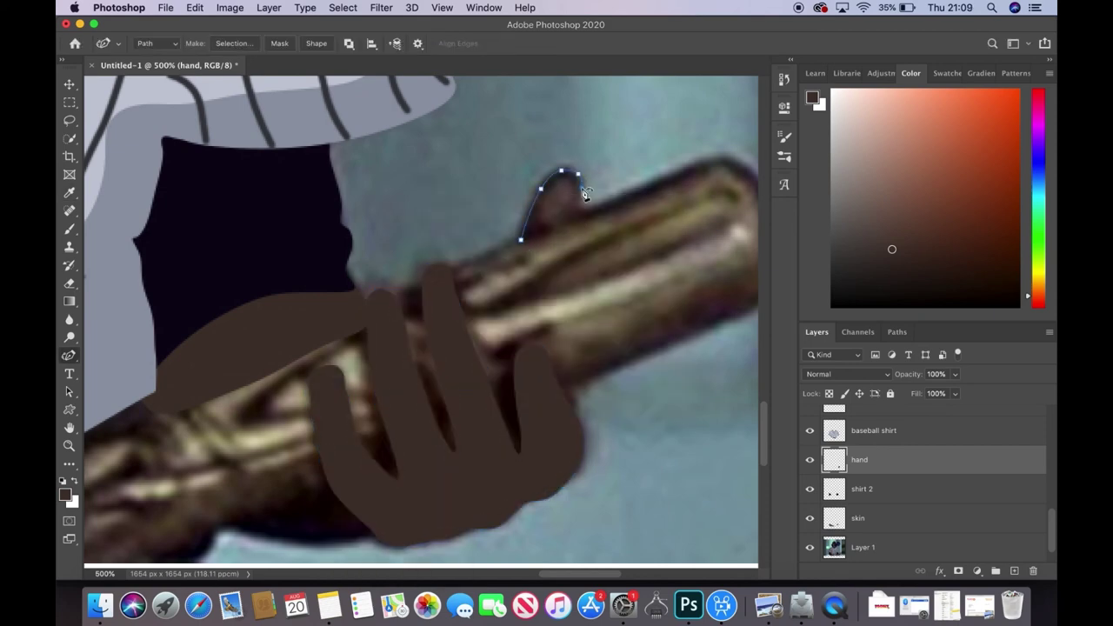
pyautogui.rightClick(553, 226)
pyautogui.click(655, 236)
pyautogui.scroll(10, 421, 321)
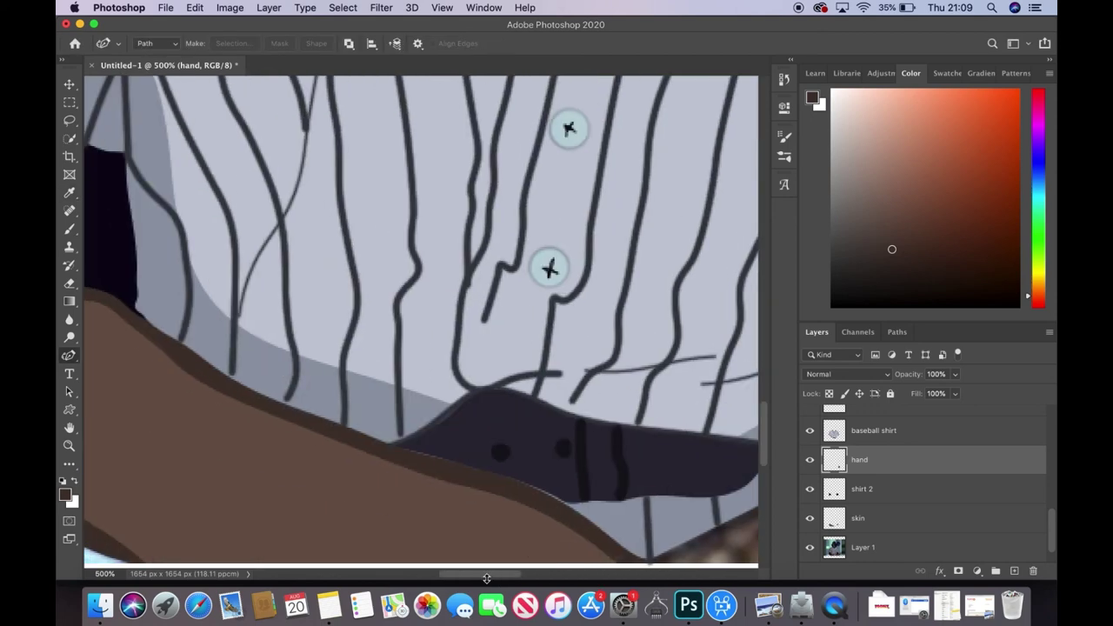
# - Trace the inner hand shape around the fingers and fill it lighter brown
pyautogui.press('b')
pyautogui.press('p')
pyautogui.scroll(-10, 451, 522)
pyautogui.click(210, 381)
pyautogui.click(215, 415)
pyautogui.click(228, 459)
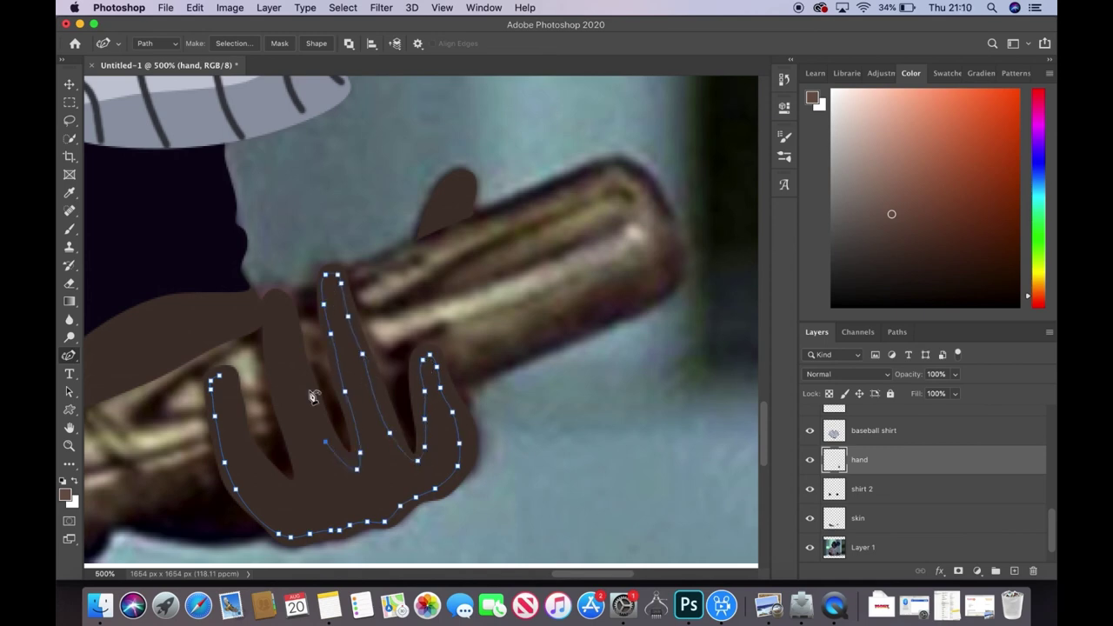
pyautogui.rightClick(225, 380)
pyautogui.click(261, 461)
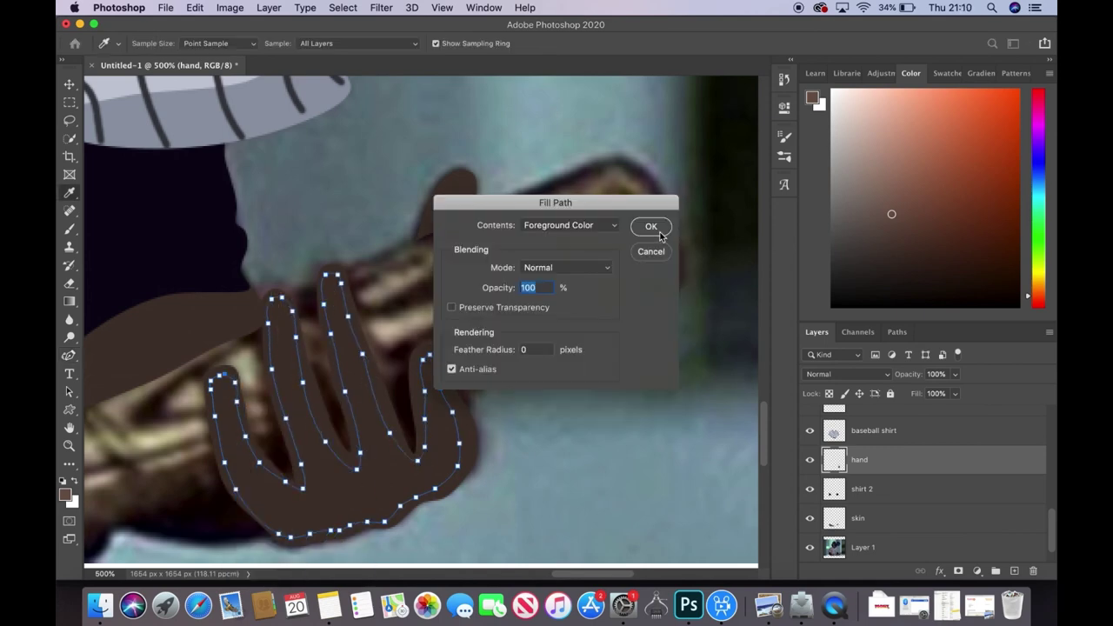
pyautogui.click(651, 224)
pyautogui.click(470, 183)
# - Set the brush to 3 px and sample an orange-brown from the bat
pyautogui.press('b')
pyautogui.click(117, 43)
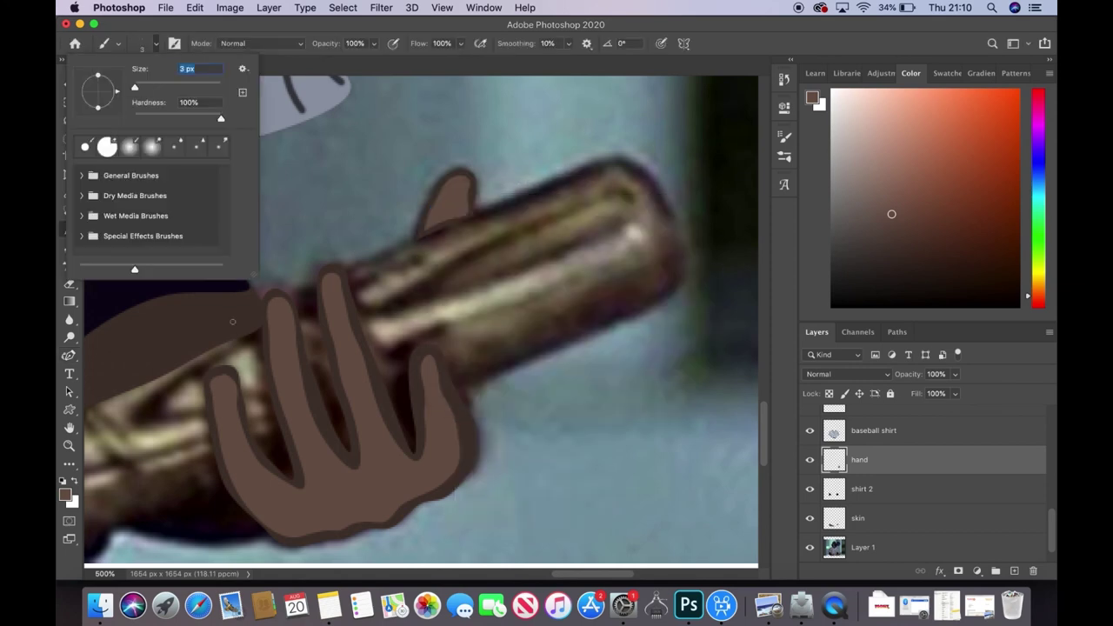
pyautogui.moveTo(136, 88); pyautogui.dragTo(134, 87)
pyautogui.press('Return')
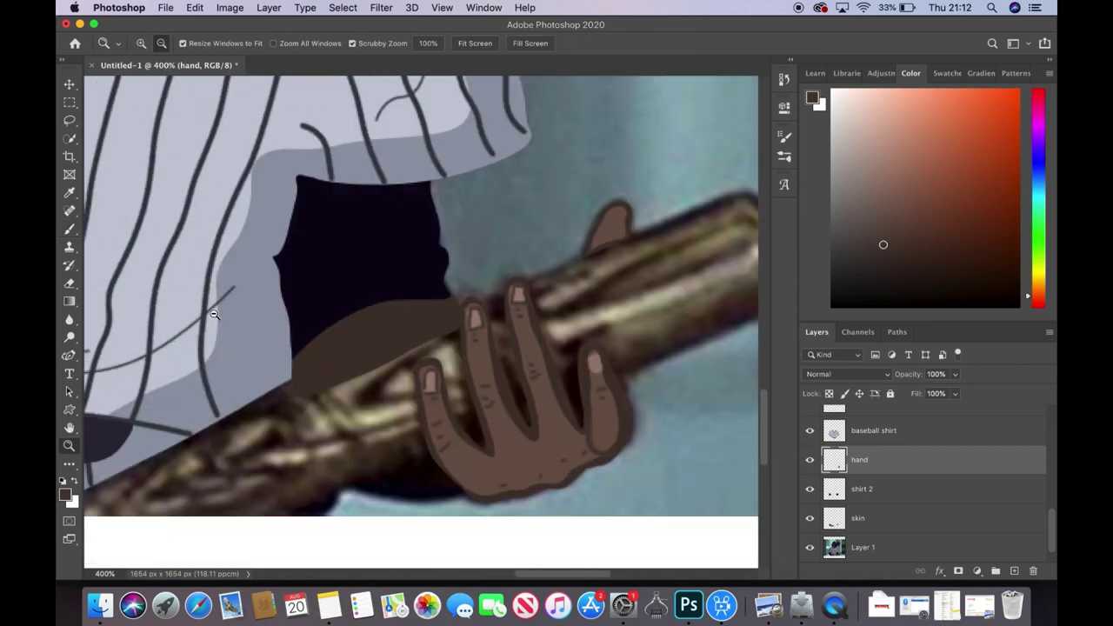
pyautogui.click(656, 312)
pyautogui.moveTo(657, 311); pyautogui.dragTo(666, 261)
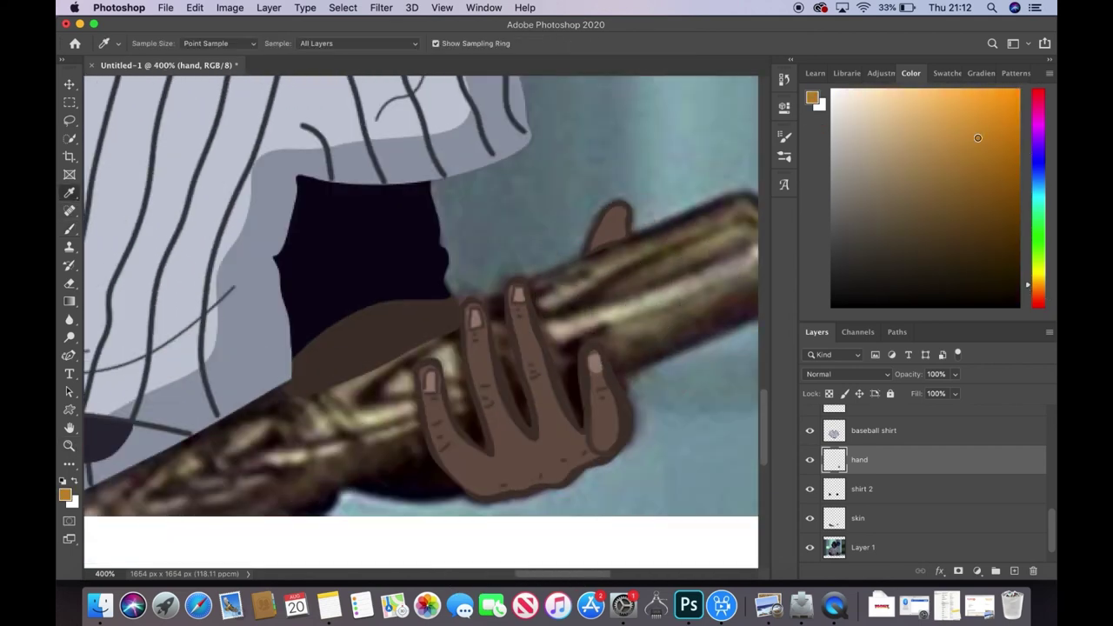
pyautogui.hscroll(-3, 513, 587)
# - On a new layer, outline the bat with the Pen and fill its path with colour
pyautogui.hotkey('alt', '[')
pyautogui.hotkey('ctrl', 'shift', 'alt', 'n')
pyautogui.press('p')
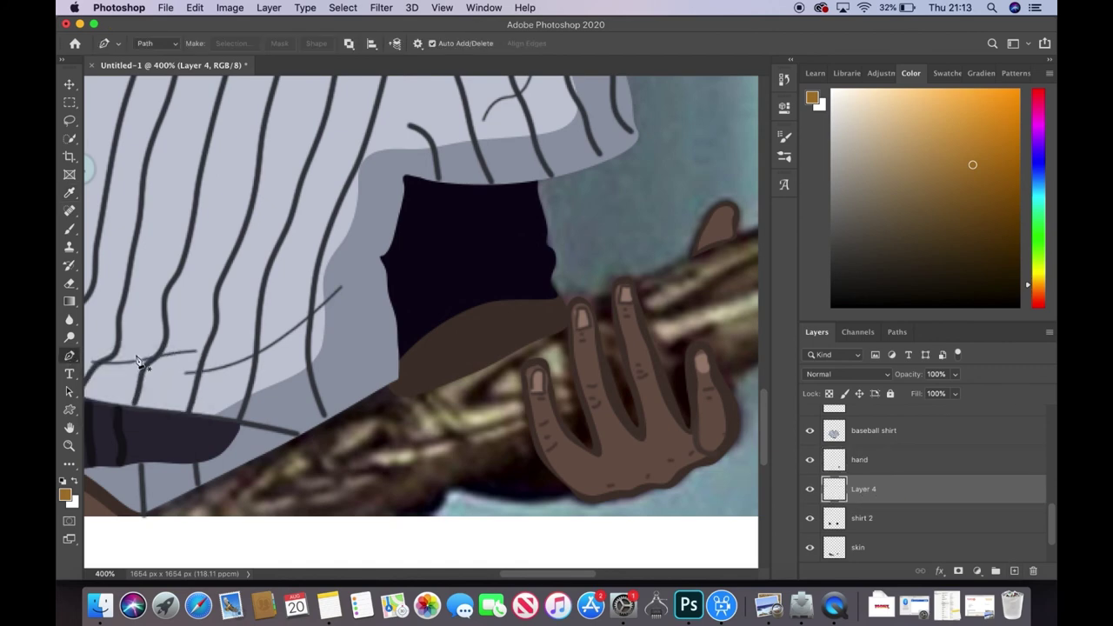
pyautogui.hscroll(5, 516, 543)
pyautogui.hscroll(-2, 571, 514)
pyautogui.click(657, 195)
pyautogui.hotkey('shift', 'p')
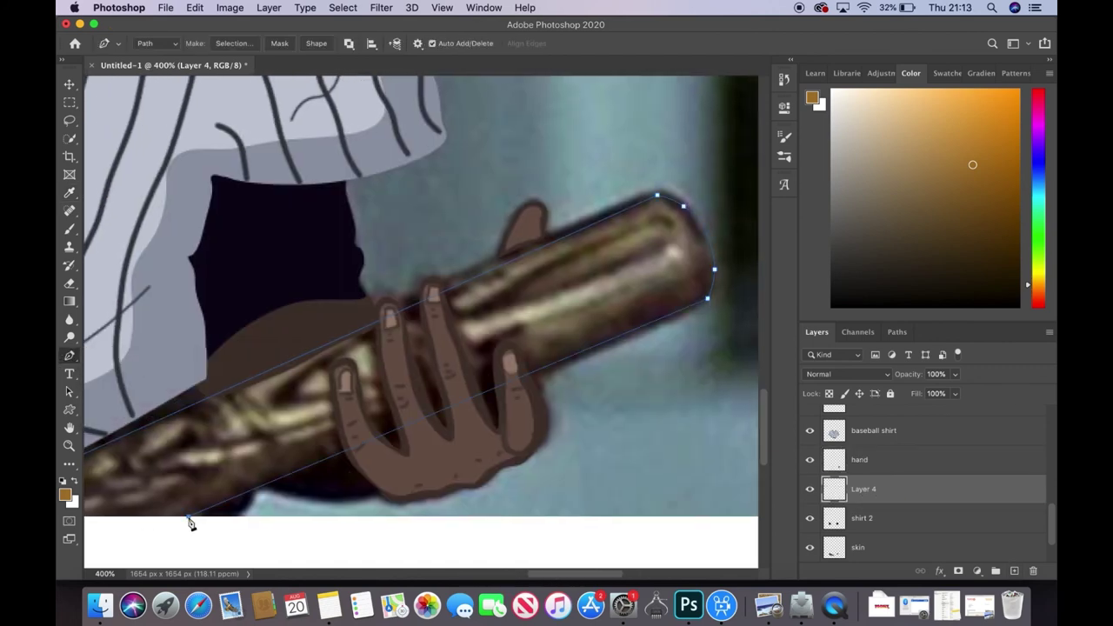
pyautogui.hscroll(-5, 511, 575)
pyautogui.rightClick(549, 492)
pyautogui.click(591, 536)
pyautogui.press('Return')
# - Rename Layer 4 to 'baseball bat'
pyautogui.hscroll(5, 516, 572)
pyautogui.doubleClick(863, 488)
pyautogui.write('bas')
pyautogui.press('Return')
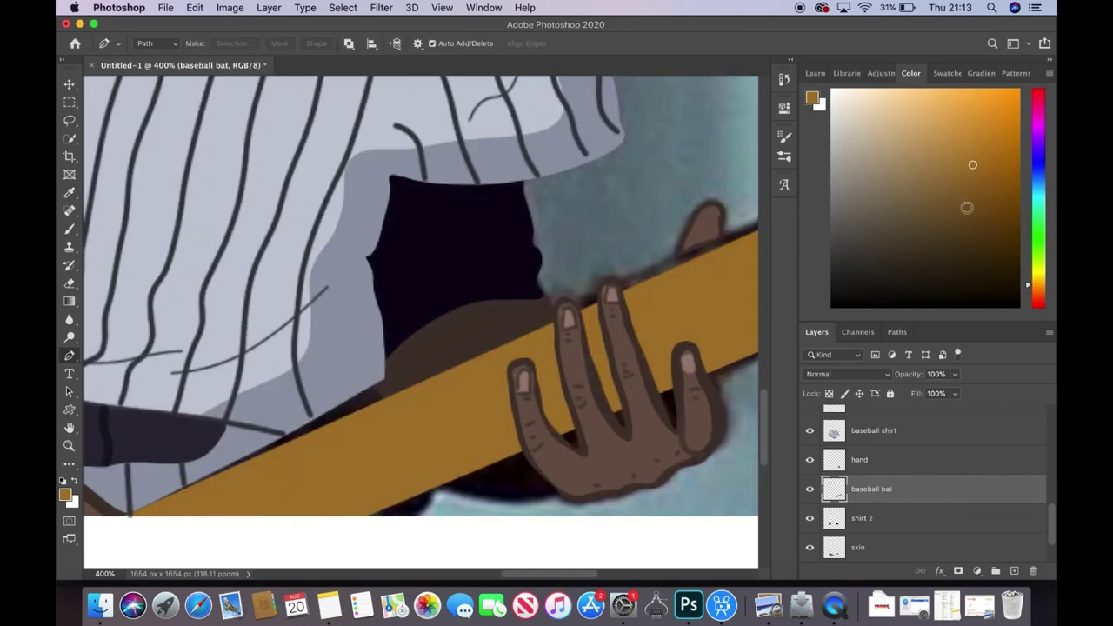
# - Add a Gradient Overlay to the bat layer with a brightened gradient stop colour
pyautogui.hscroll(5, 579, 575)
pyautogui.rightClick(829, 495)
pyautogui.click(769, 492)
pyautogui.click(241, 345)
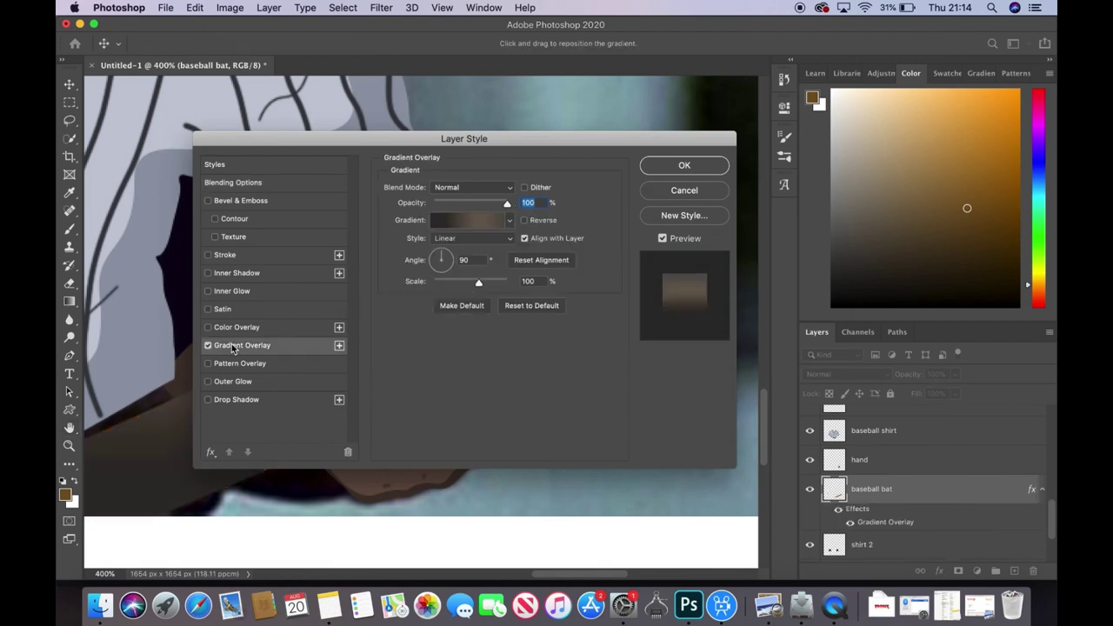
pyautogui.click(474, 216)
pyautogui.doubleClick(419, 360)
pyautogui.click(506, 294)
pyautogui.click(503, 258)
pyautogui.click(699, 189)
pyautogui.click(674, 159)
# - Set the gradient overlay angle to 80 and apply the style
pyautogui.moveTo(541, 138); pyautogui.dragTo(721, 239)
pyautogui.doubleClick(664, 360)
pyautogui.write('4')
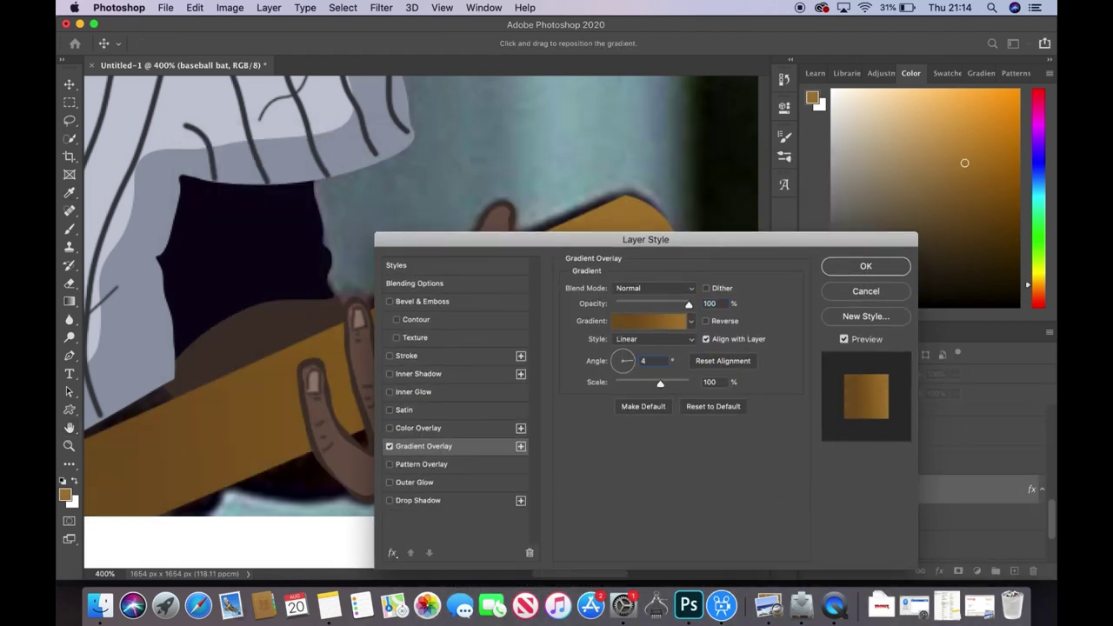
pyautogui.write('250')
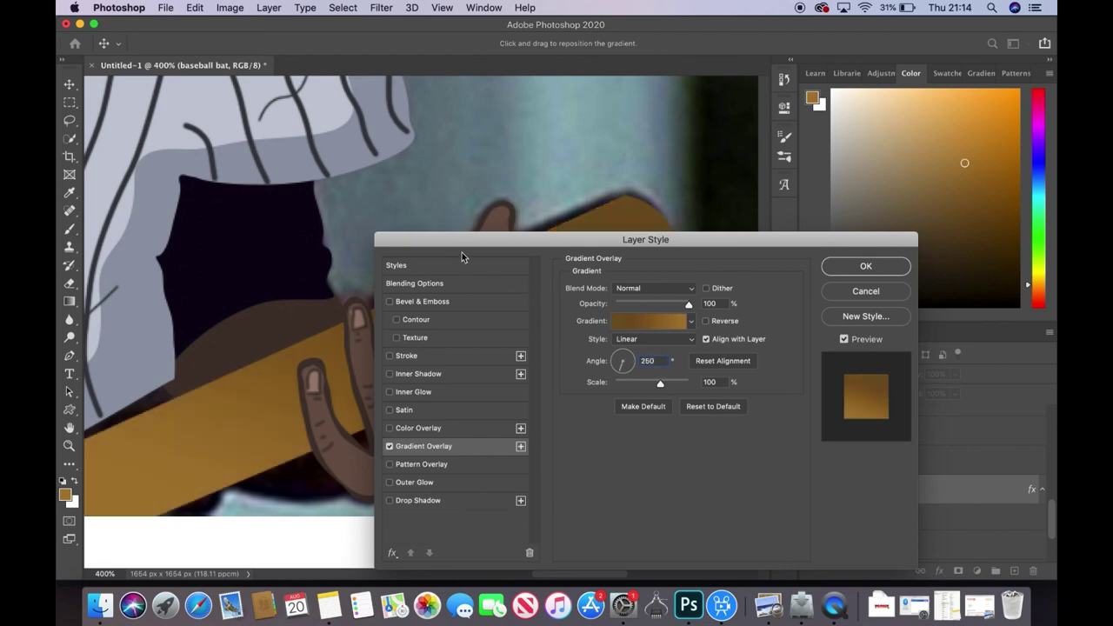
pyautogui.moveTo(645, 239); pyautogui.dragTo(905, 341)
pyautogui.write('80')
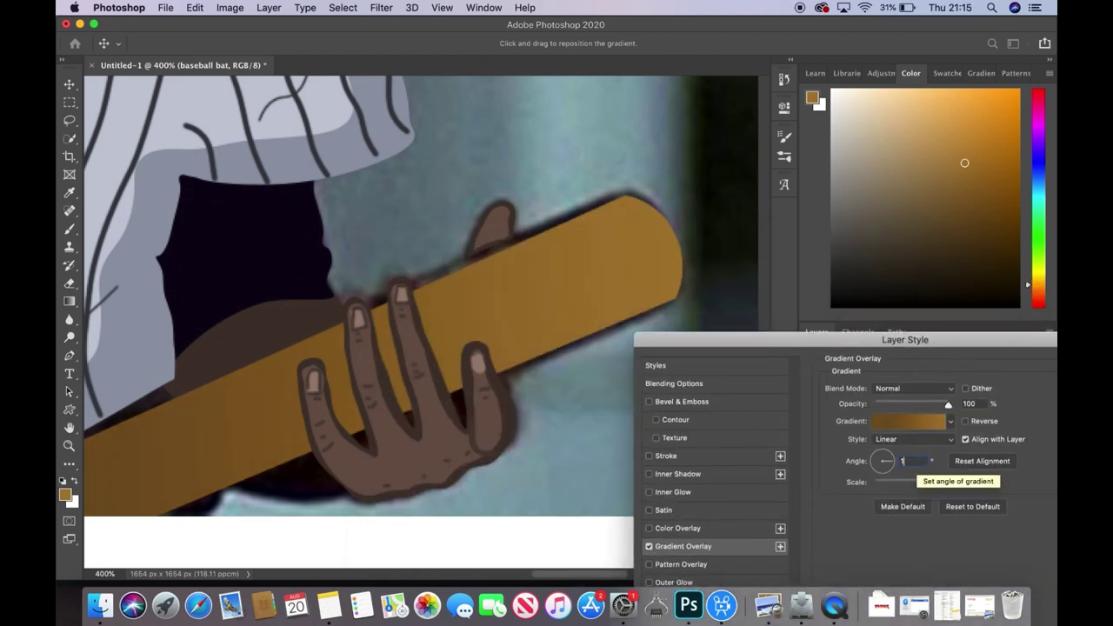
pyautogui.moveTo(811, 346); pyautogui.dragTo(667, 352)
pyautogui.press('Return')
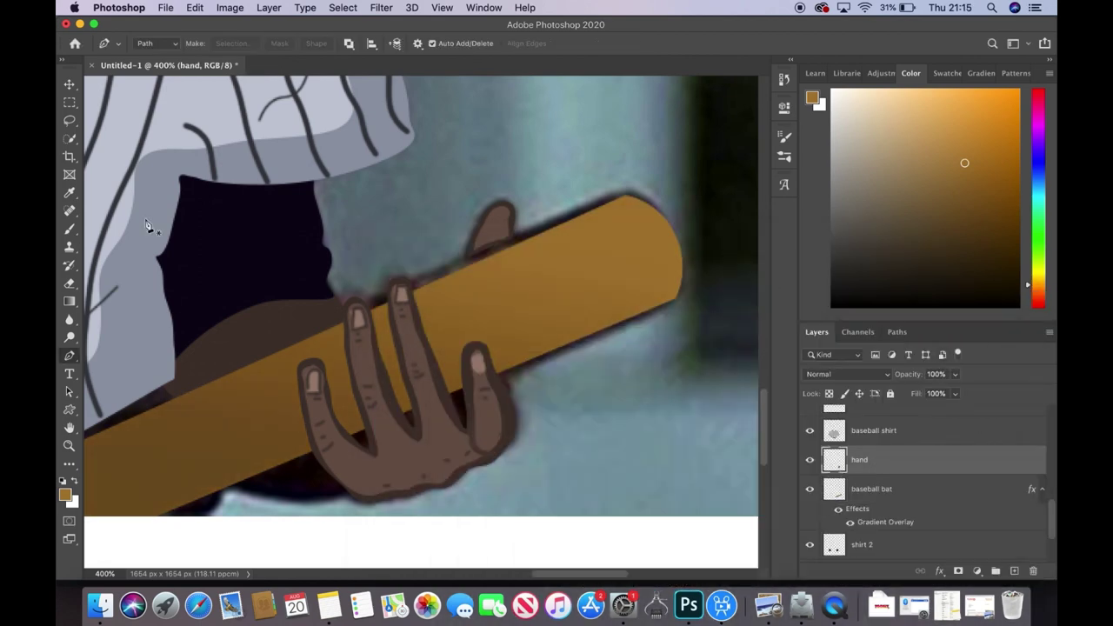
# - Transform the selected thumb over the bat and commit the change
pyautogui.hotkey('ctrl', 't')
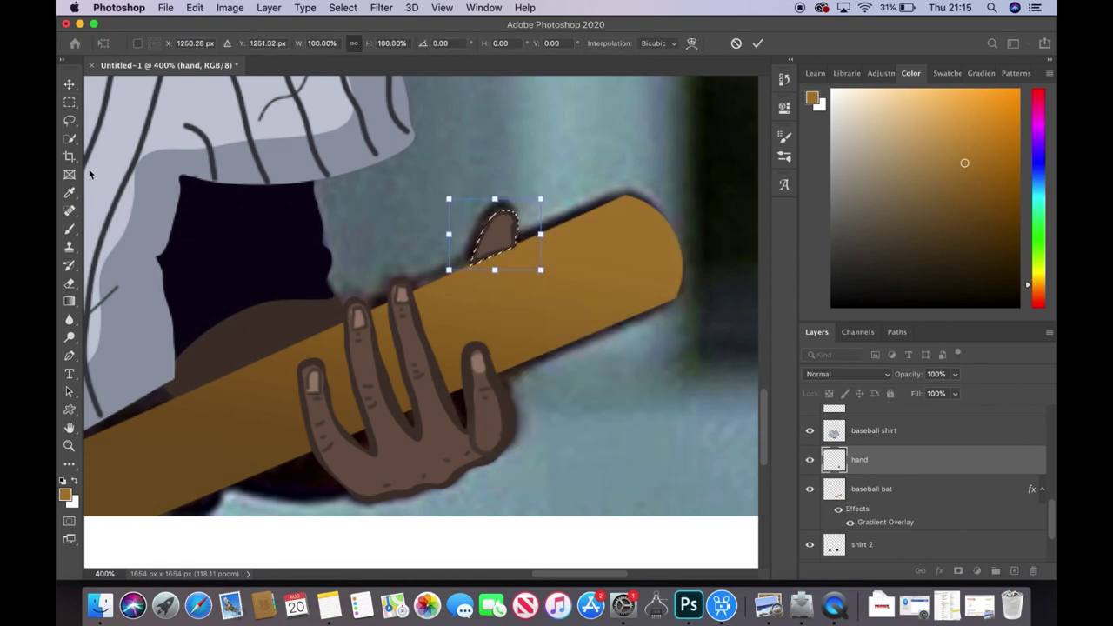
pyautogui.press('Return')
pyautogui.hscroll(-10, 420, 296)
pyautogui.scroll(-3, 922, 478)
# - Make the skin layer active with the brush set to dark brown
pyautogui.click(909, 494)
pyautogui.press('b')
pyautogui.click(155, 43)
pyautogui.press('Escape')
pyautogui.hscroll(5, 590, 378)
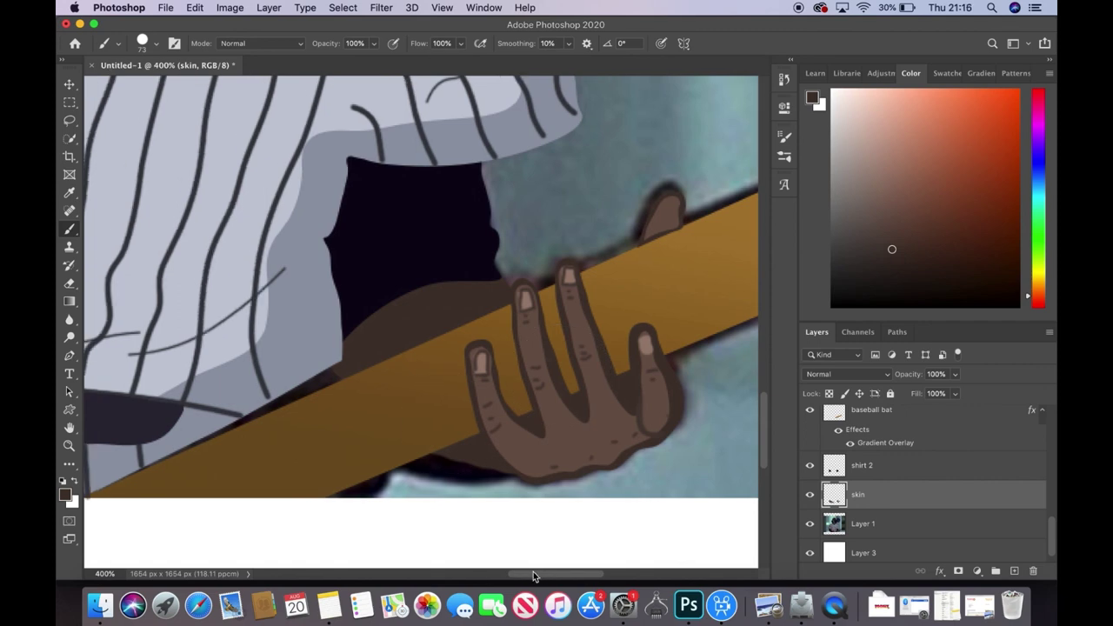
pyautogui.hscroll(-10, 590, 379)
# - Sample the shirt's grey-blue colour and move 'baseball shirt' below 'baseball bat'
pyautogui.keyDown('super'); pyautogui.click(609, 397); pyautogui.keyUp('super')
pyautogui.press('i')
pyautogui.click(148, 210)
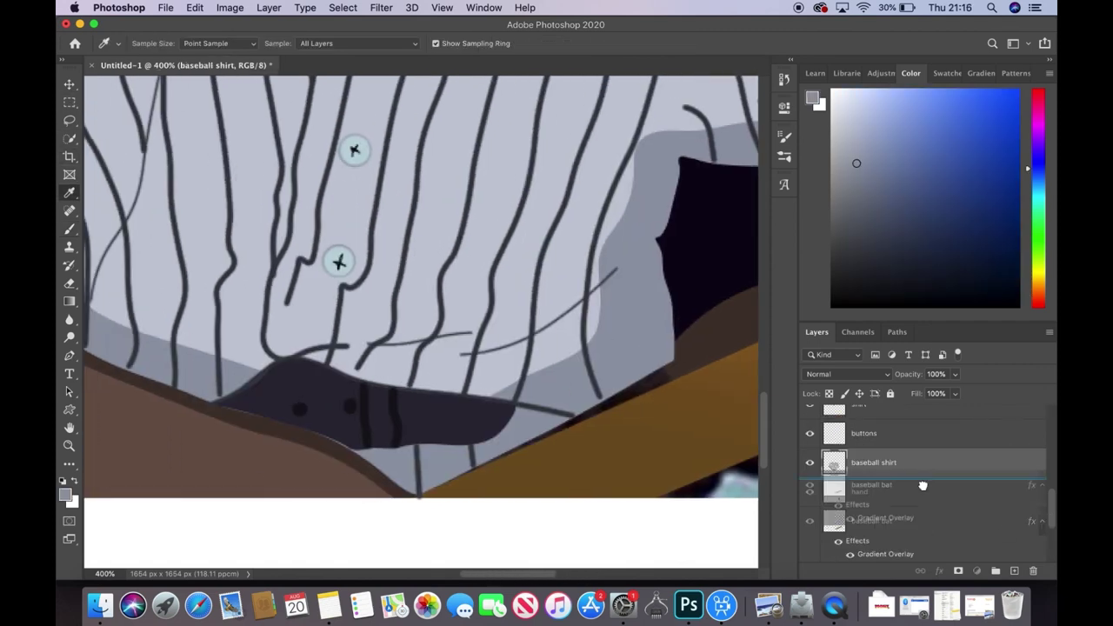
pyautogui.moveTo(874, 463); pyautogui.dragTo(874, 557)
# - Shrink the brush to 23 px and zoom out to check the whole drawing
pyautogui.click(859, 463)
pyautogui.press('b')
pyautogui.moveTo(635, 391)
pyautogui.mouseDown()
pyautogui.moveTo(613, 391)
pyautogui.moveTo(563, 430)
pyautogui.mouseUp()
pyautogui.keyDown('super'); pyautogui.click(644, 378); pyautogui.keyUp('super')
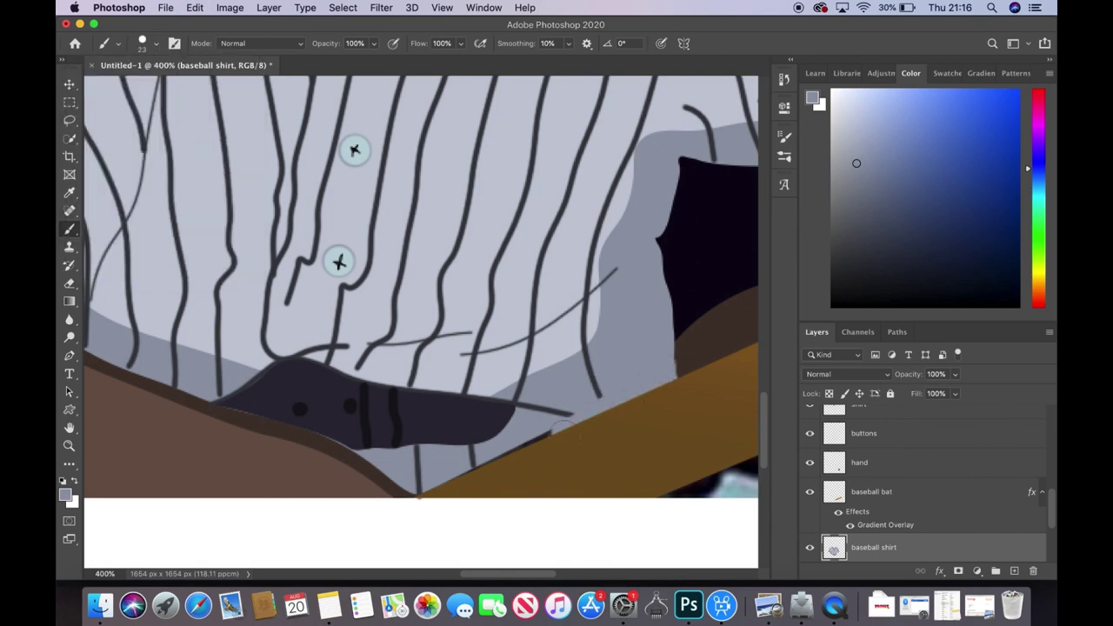
pyautogui.press('super+minus')
pyautogui.press('m')
# - Make the baseball bat layer active for path drawing with a dark brown line colour
pyautogui.moveTo(149, 502); pyautogui.dragTo(507, 548)
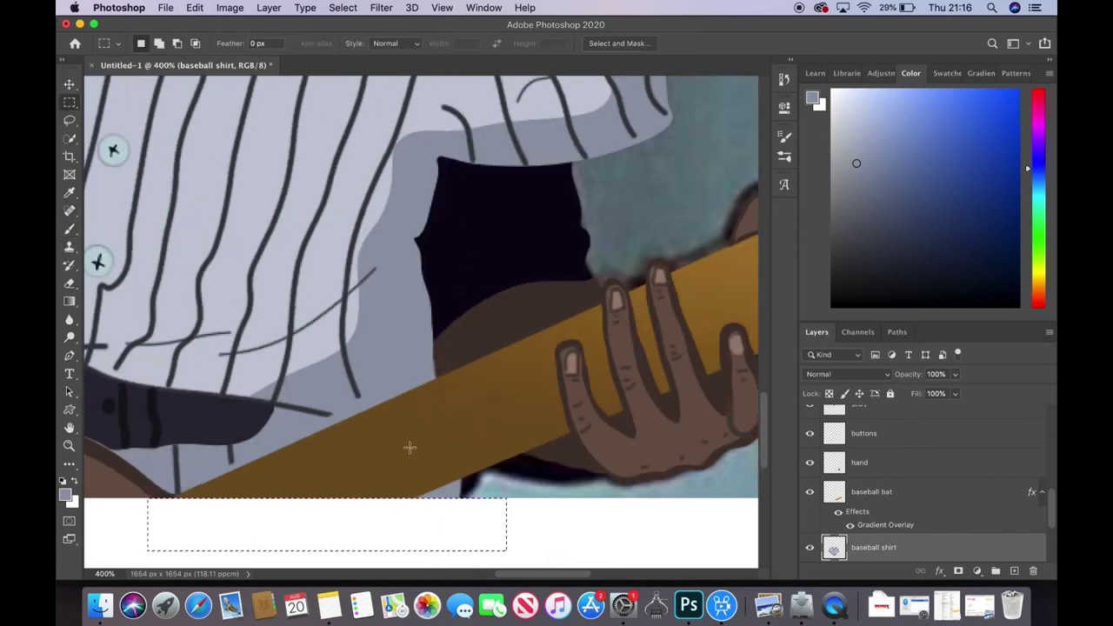
pyautogui.press('super+plus')
pyautogui.click(870, 492)
pyautogui.click(70, 359)
pyautogui.keyDown('alt'); pyautogui.click(270, 428); pyautogui.keyUp('alt')
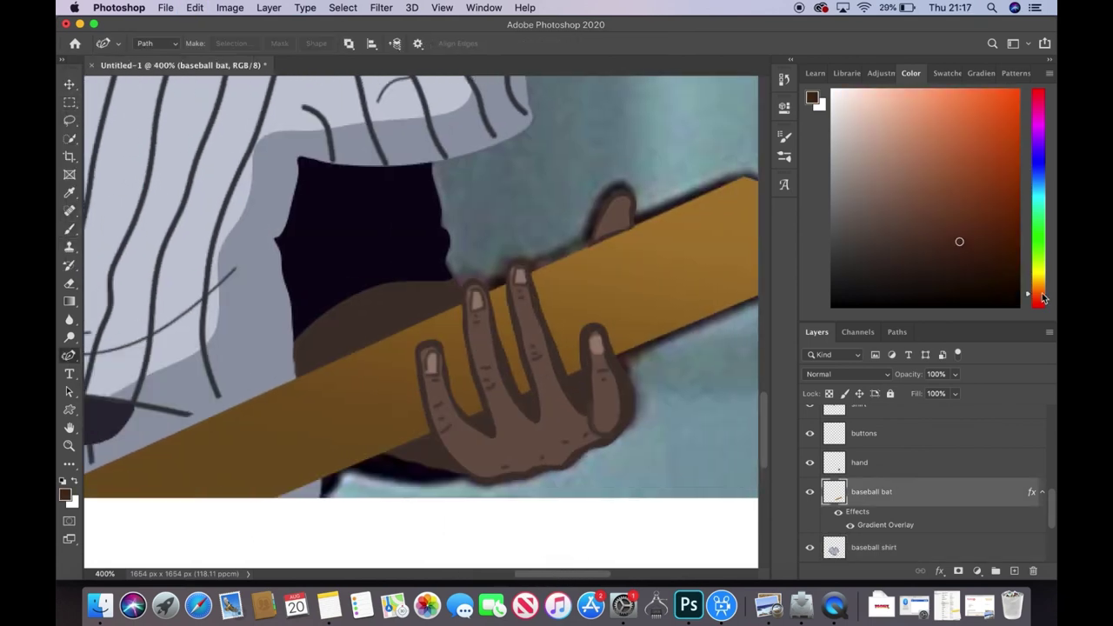
# - Round off the bat's right tip and stroke the bat outline with the brush
pyautogui.moveTo(720, 215); pyautogui.dragTo(737, 233)
pyautogui.rightClick(446, 328)
pyautogui.click(474, 423)
pyautogui.press('Return')
pyautogui.press('b')
pyautogui.press('p')
pyautogui.rightClick(294, 415)
pyautogui.click(670, 296)
# - Begin a new Pen path line along the bat
pyautogui.press('p')
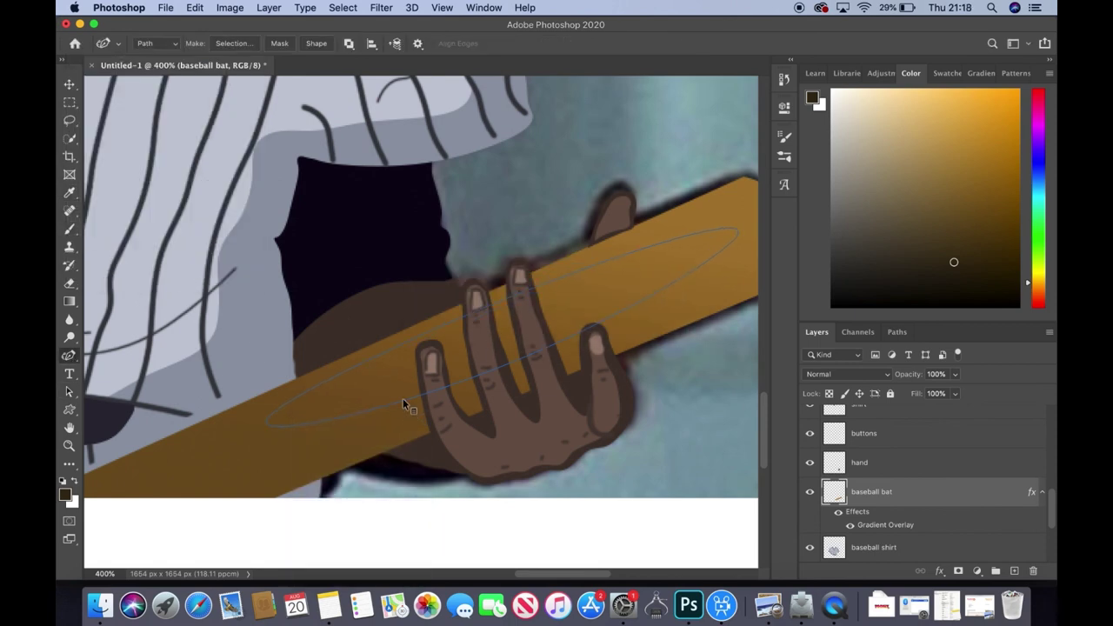
pyautogui.press('b')
pyautogui.press('p')
pyautogui.click(287, 423)
pyautogui.rightClick(461, 392)
pyautogui.press('Escape')
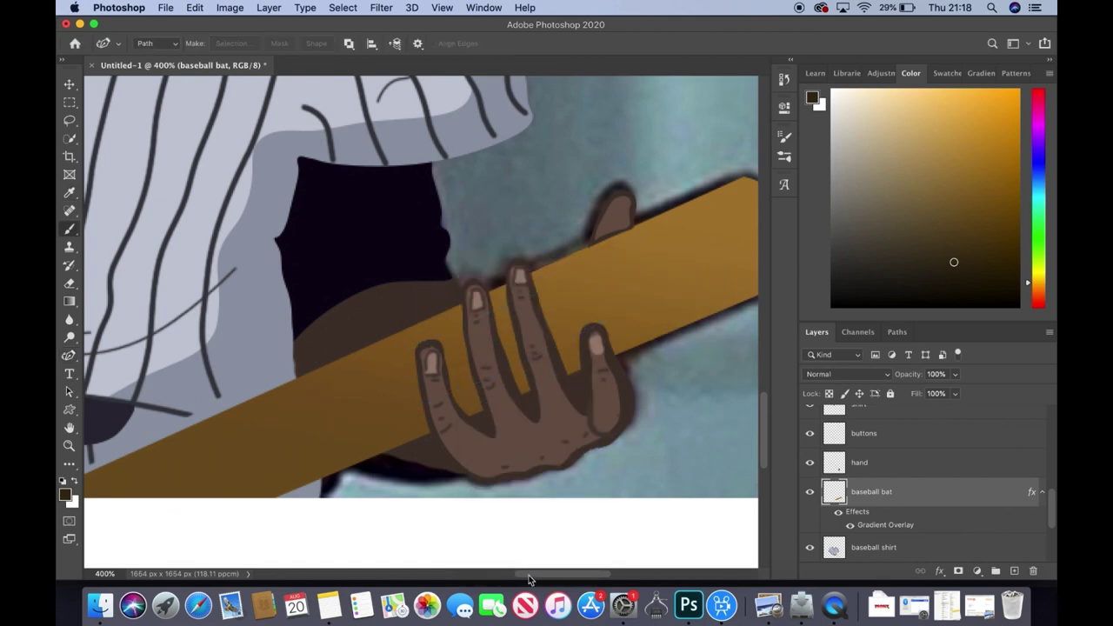
pyautogui.hscroll(-2, 520, 581)
pyautogui.press('b')
# - Add a new layer above the bat named 'baseball bat lines'
pyautogui.click(1040, 494)
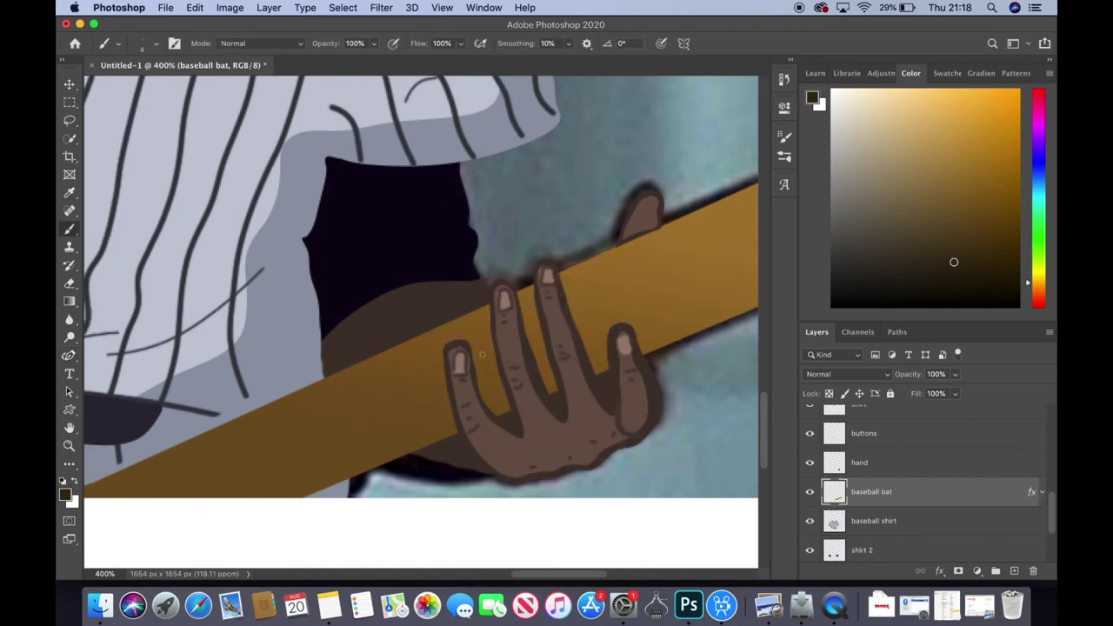
pyautogui.press('z')
pyautogui.hotkey('ctrl', 'alt', 'shift', 'n')
pyautogui.doubleClick(869, 492)
pyautogui.write('ba')
pyautogui.press('Return')
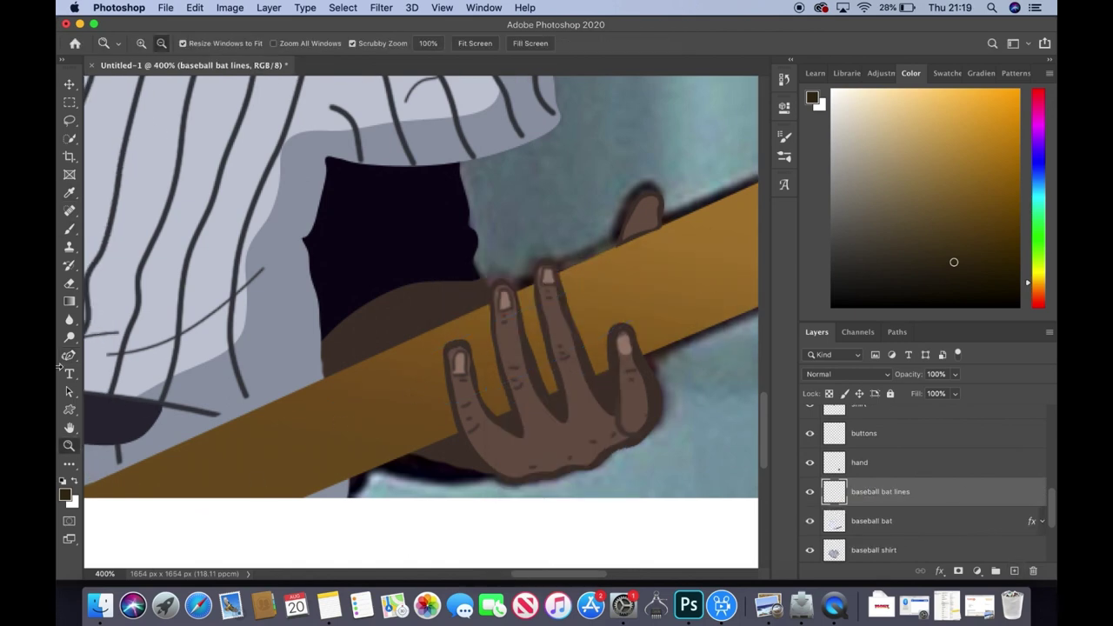
# - Draw the first grain line on the bat, stroke it dark brown, and delete its path
pyautogui.press('p')
pyautogui.click(325, 428)
pyautogui.rightClick(418, 382)
pyautogui.click(452, 497)
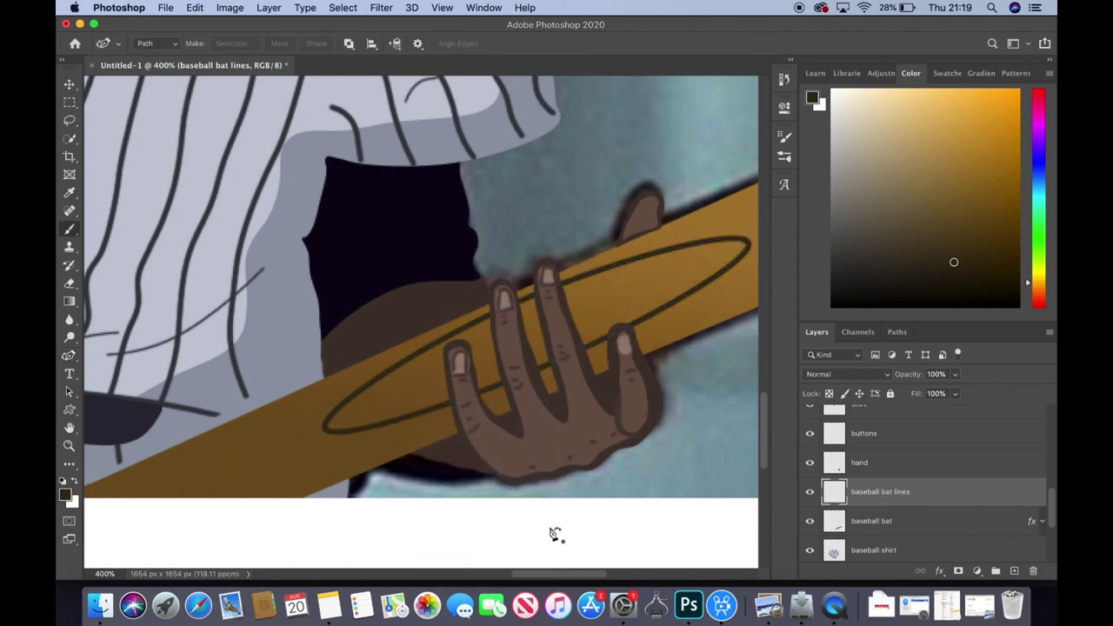
pyautogui.hscroll(-10, 509, 460)
pyautogui.rightClick(416, 417)
pyautogui.click(455, 531)
# - Stroke two more grain lines along the lower bat and clear their paths
pyautogui.rightClick(461, 461)
pyautogui.click(505, 569)
pyautogui.rightClick(323, 489)
pyautogui.click(624, 535)
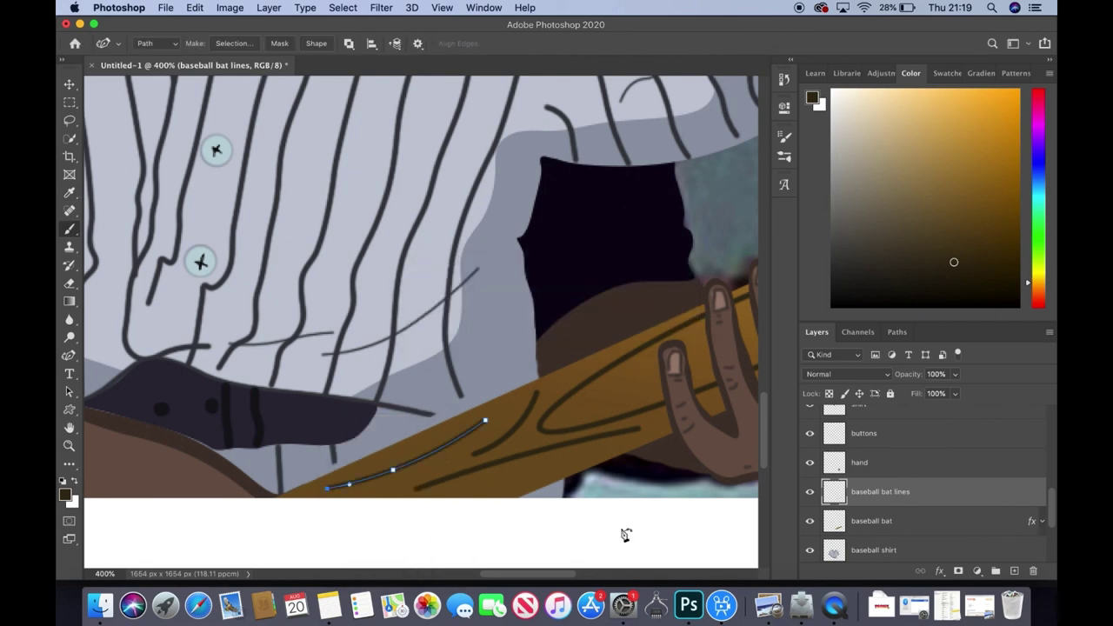
pyautogui.hscroll(5, 518, 374)
pyautogui.rightClick(499, 372)
pyautogui.click(539, 478)
pyautogui.click(666, 287)
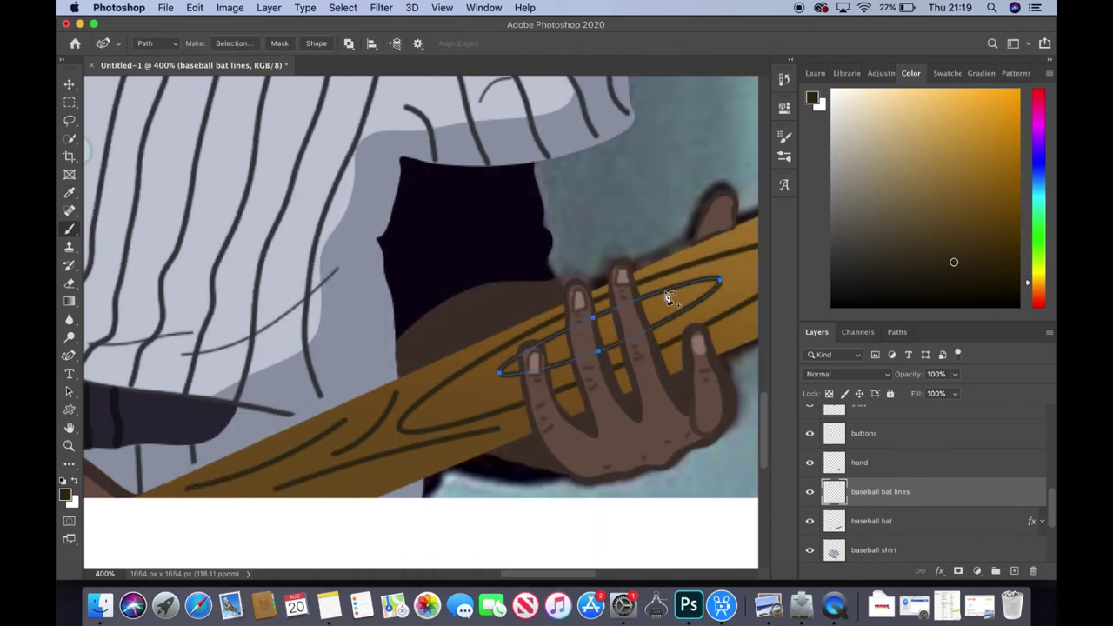
pyautogui.hscroll(10, 522, 348)
# - Stroke a curved grain line around the bat tip, then zoom out to the whole portrait
pyautogui.click(451, 321)
pyautogui.click(523, 281)
pyautogui.rightClick(524, 203)
pyautogui.click(565, 309)
pyautogui.click(675, 293)
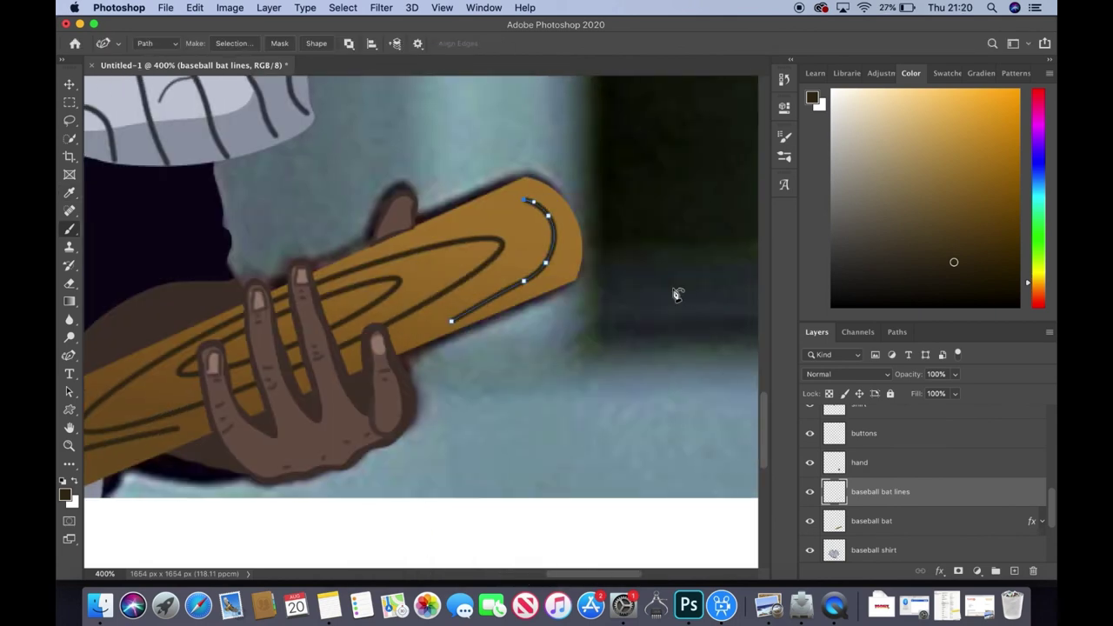
pyautogui.press('z')
pyautogui.press('super+minus')
pyautogui.press('super+minus')
pyautogui.press('super+minus')
pyautogui.scroll(-3, 922, 487)
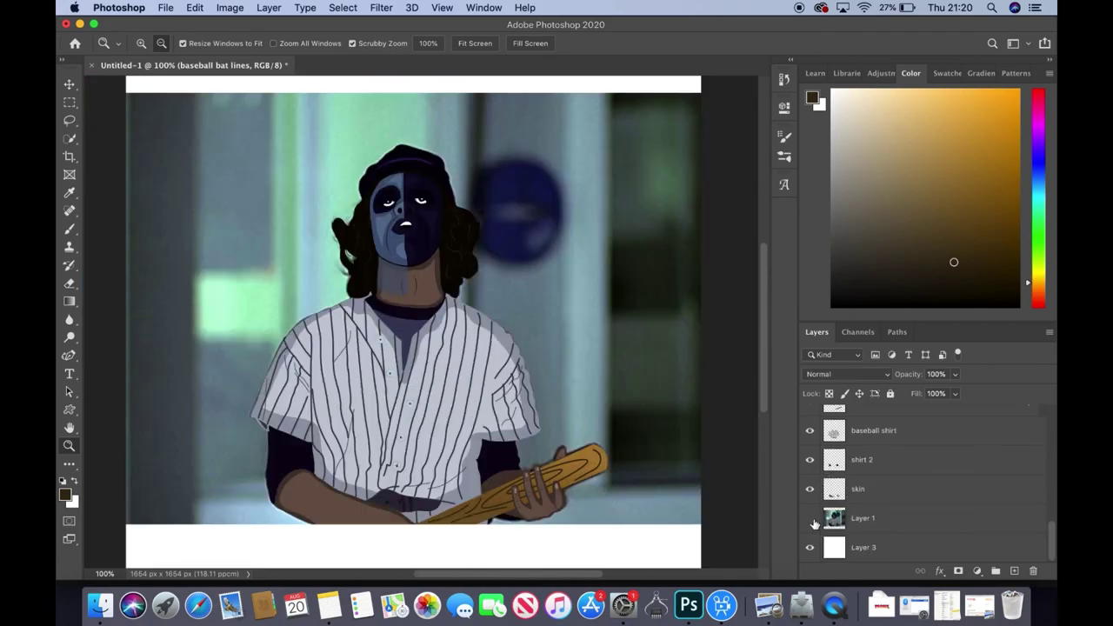
# - Hide Layer 1's reference photo, leaving the cartoon on its dark vignetted backdrop
pyautogui.click(810, 541)
pyautogui.click(833, 604)
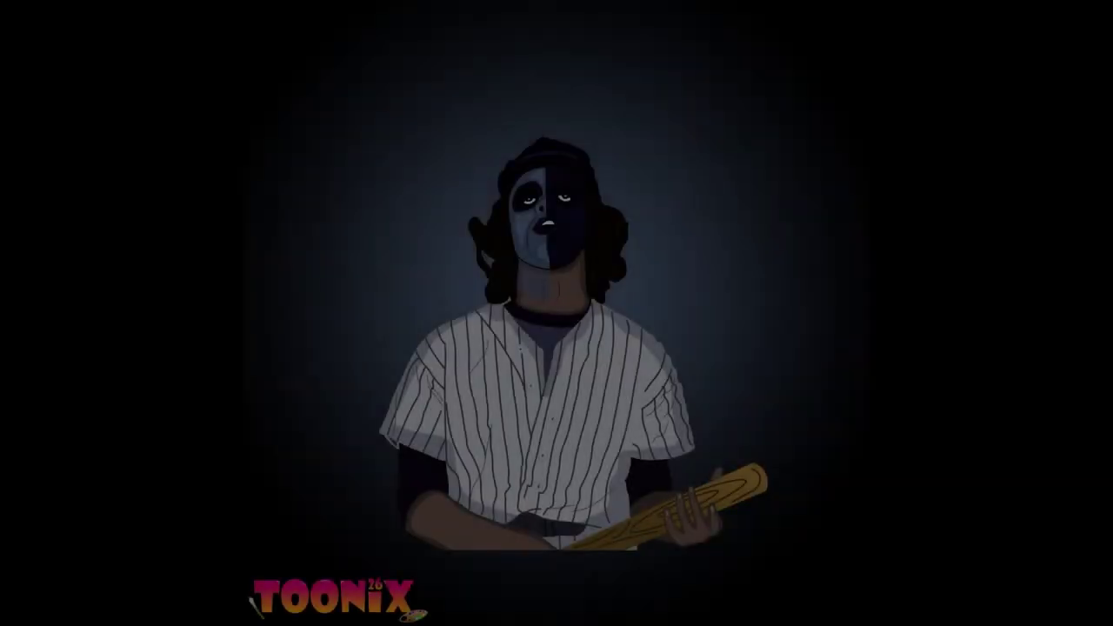